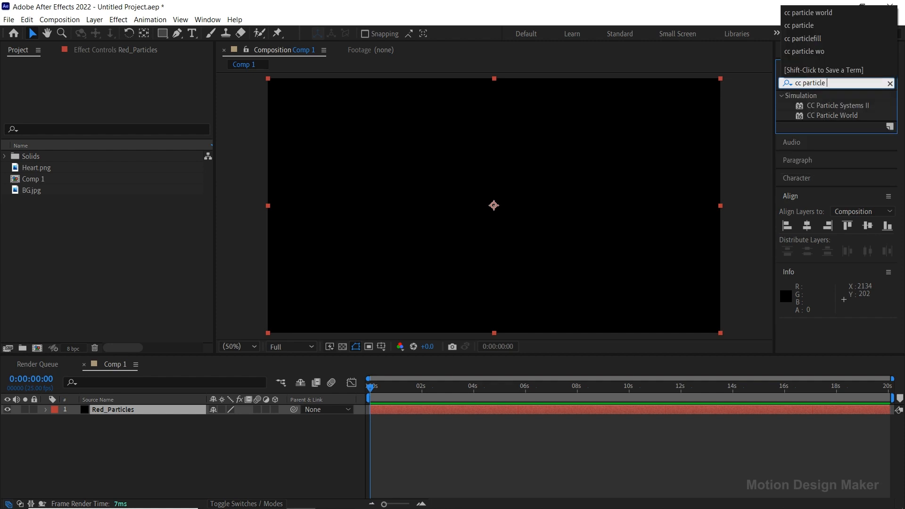
Apply the CC Particle World effect to the Red_Particles layer and turn off the effect's grid display.
left_click(843, 106)
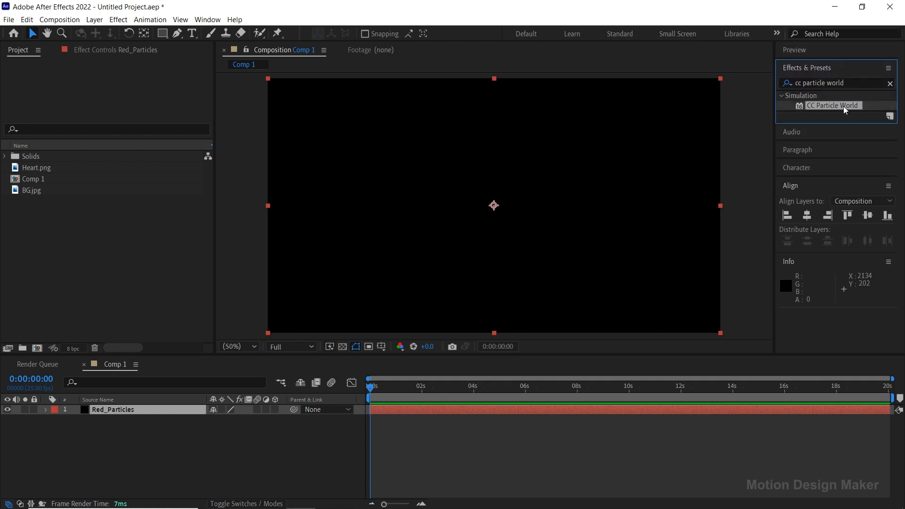
left_click_drag(844, 104, 461, 410)
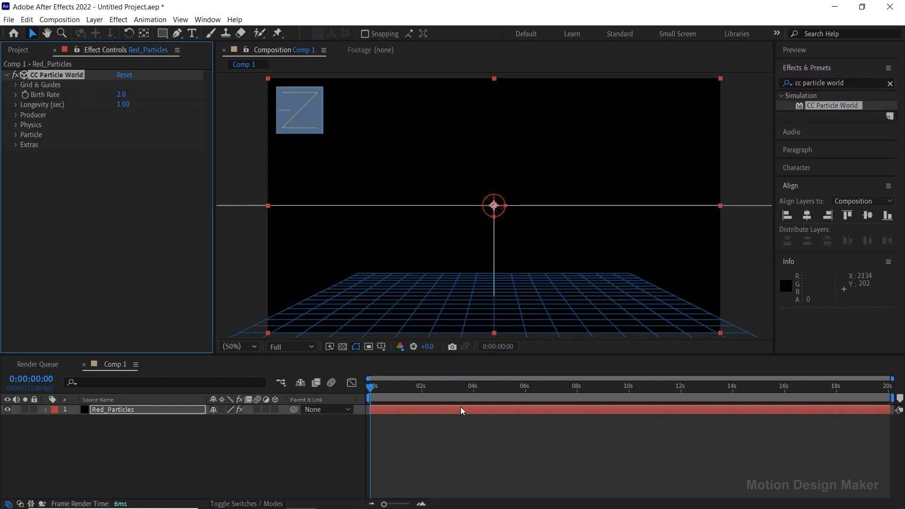
left_click(16, 85)
left_click(120, 135)
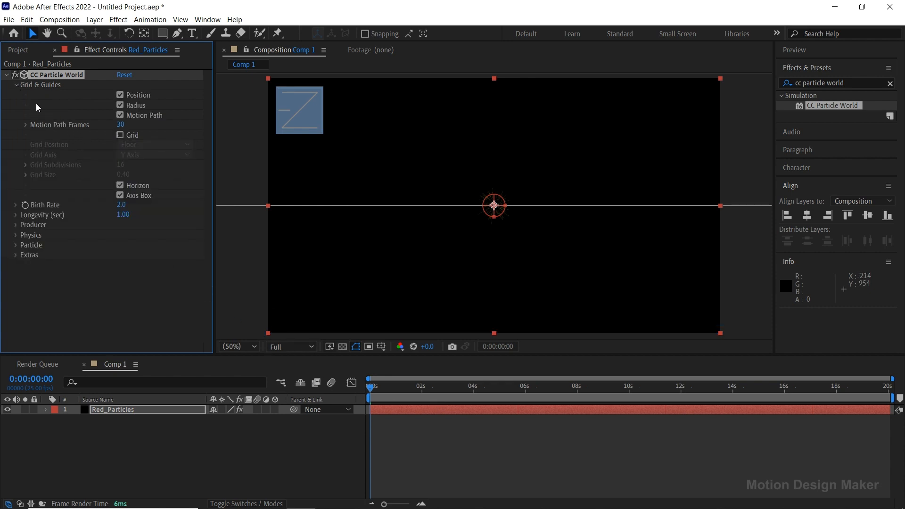
left_click(16, 85)
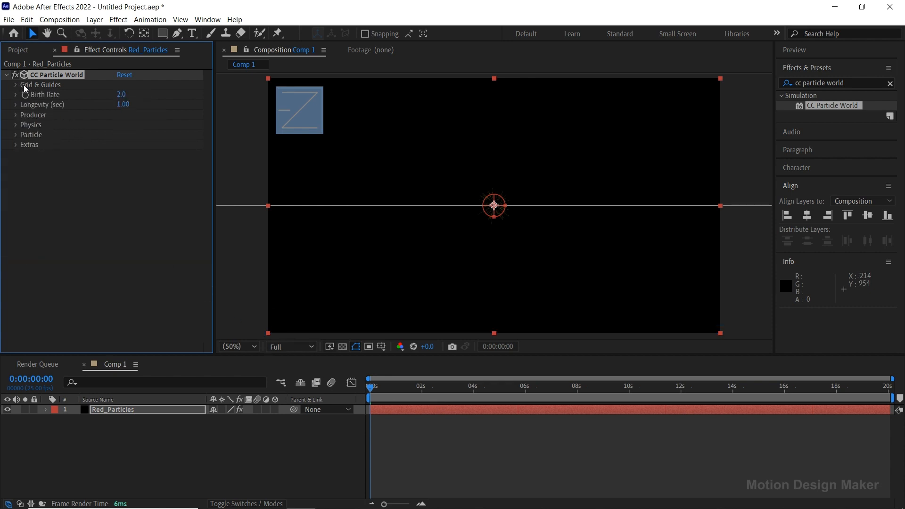
Make the Red_Particles layer 3D and add a null object that is also set as a 3D layer.
left_click(173, 408)
left_click(275, 410)
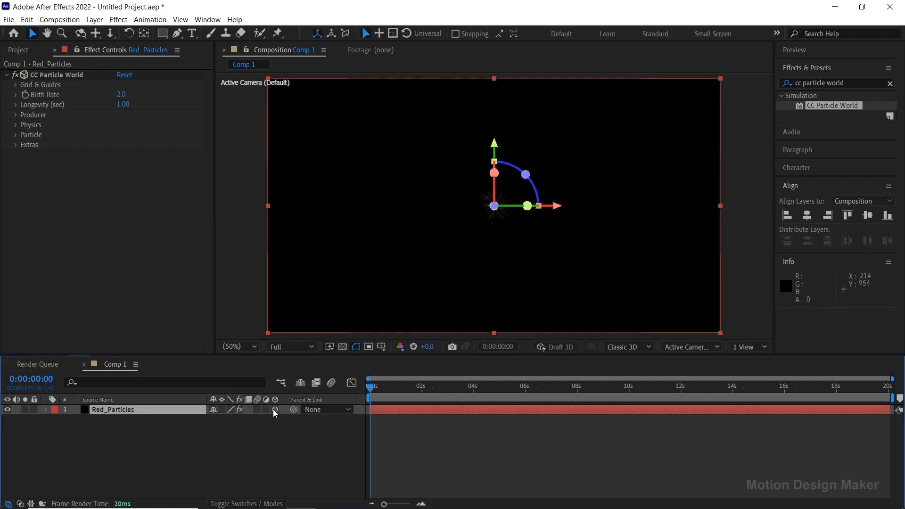
left_click(94, 19)
mouse_move(248, 35)
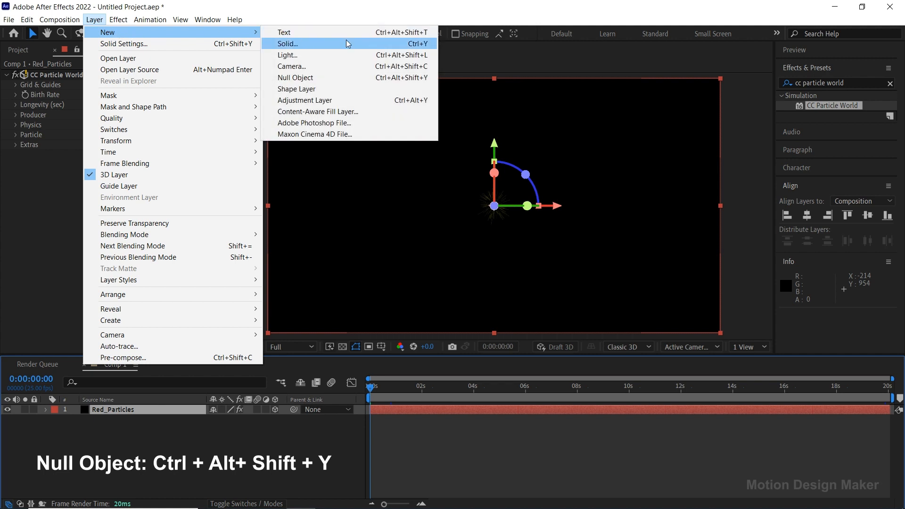
left_click(355, 78)
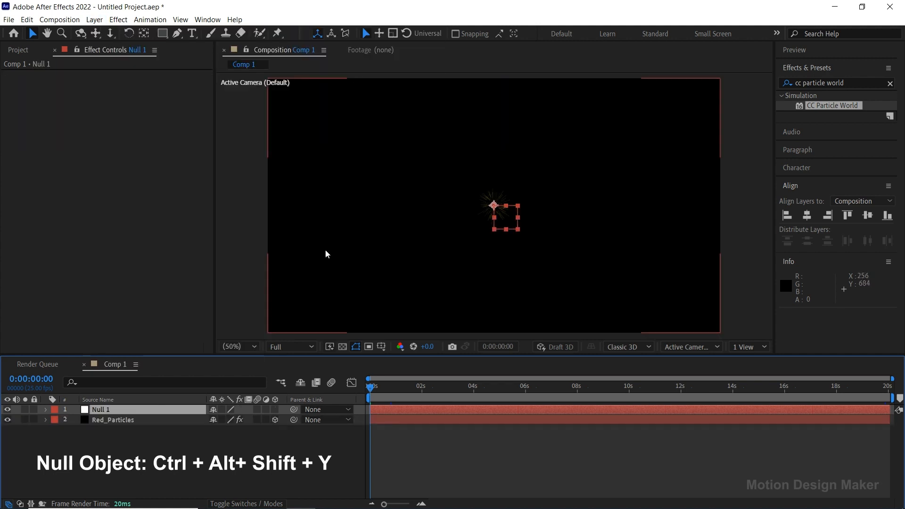
left_click(276, 409)
Try moving the null away from the particle emitter at 1 second, and undo the move.
left_click_drag(372, 392, 400, 395)
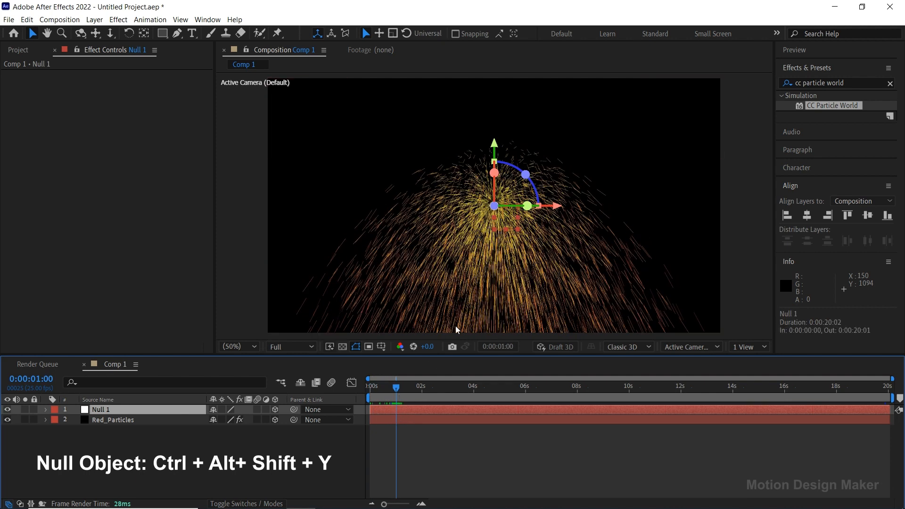
left_click_drag(508, 220, 531, 161)
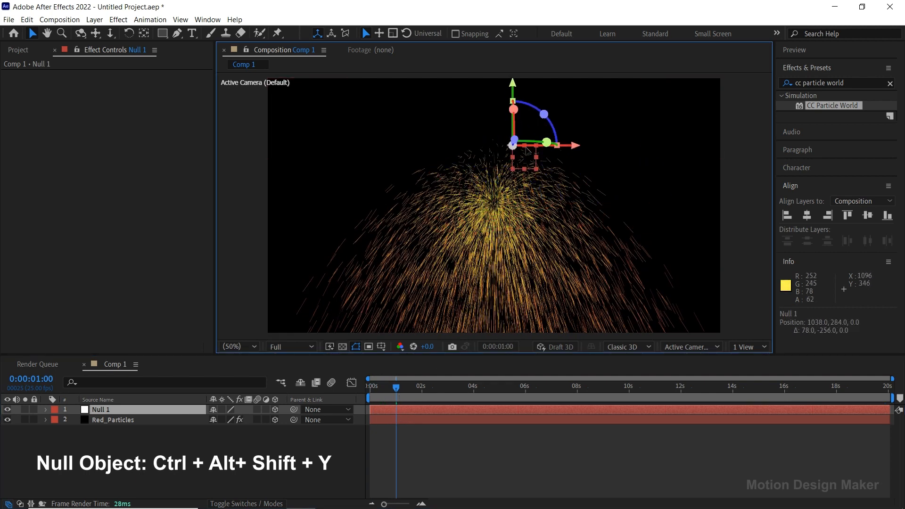
key("ctrl+z")
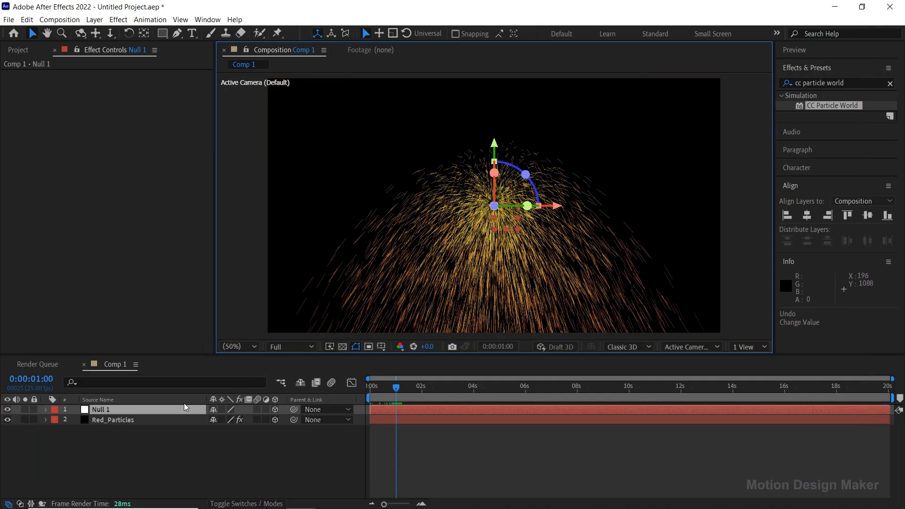
Set the Producer Position X expression on Red_Particles to x=thisComp.layer("Null 1").transform.position[0]-thisComp.width/2; x/thisComp.width;.
left_click(171, 419)
left_click(16, 115)
left_click(37, 124, "alt")
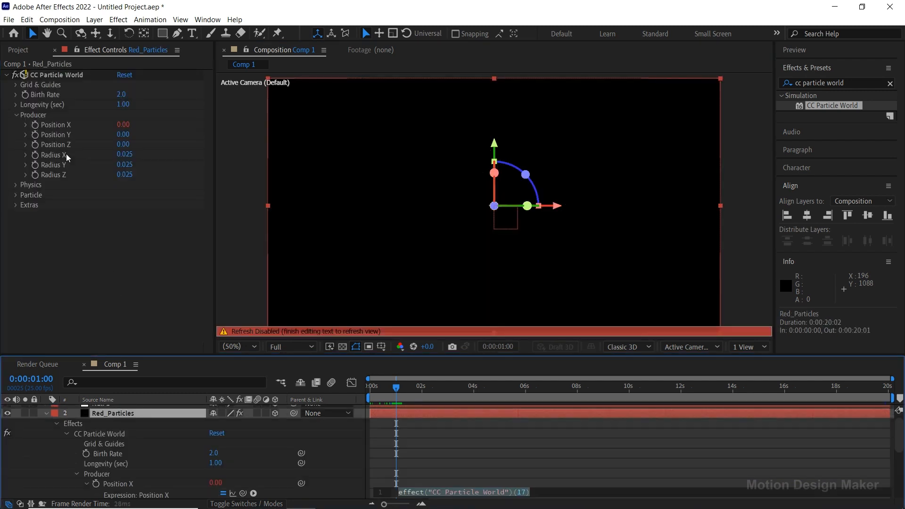
left_click_drag(500, 355, 501, 241)
left_click(425, 386)
right_click(425, 386)
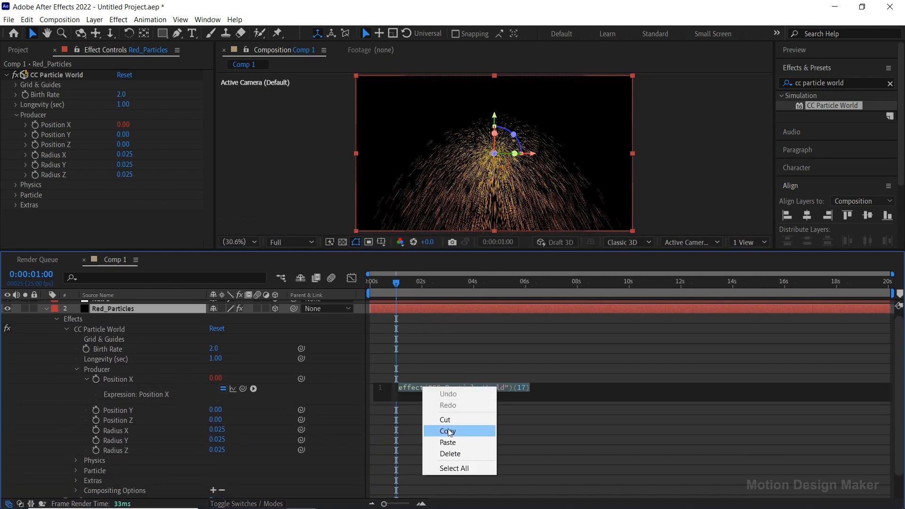
left_click(452, 453)
right_click(398, 391)
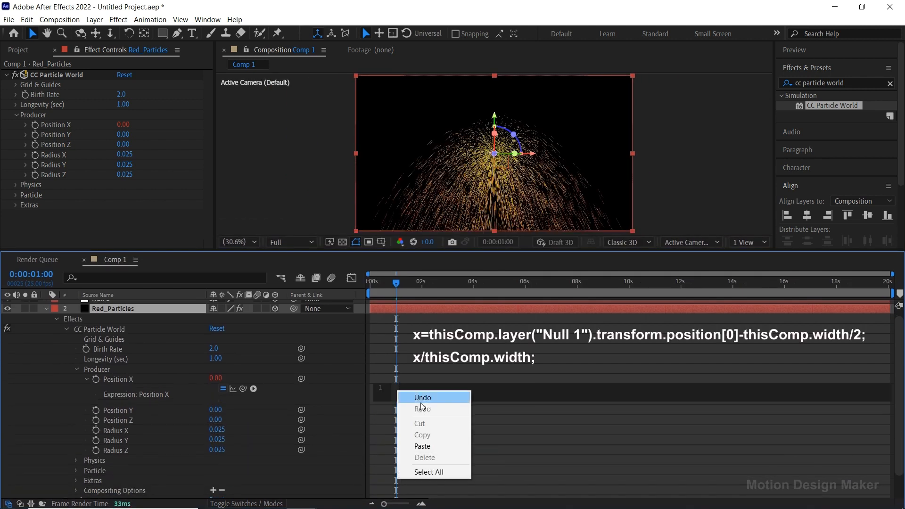
left_click(436, 444)
left_click(447, 422)
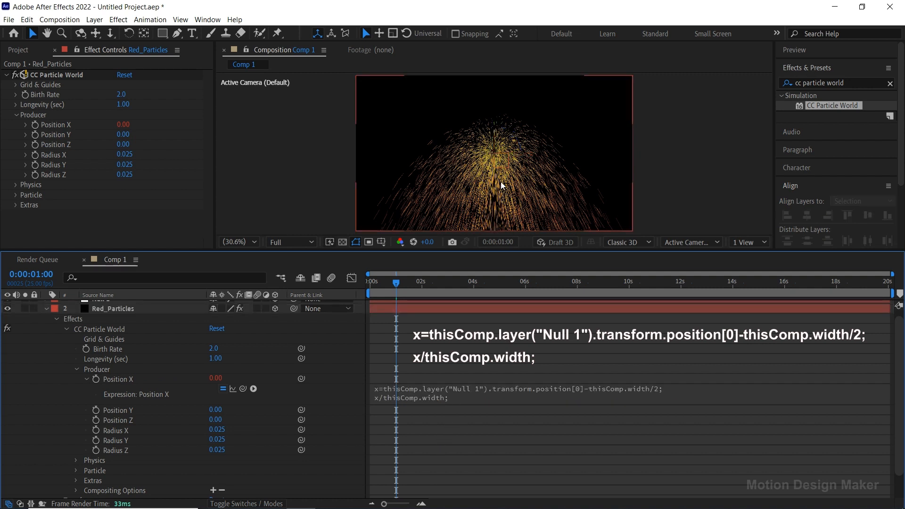
Test the Position X link by moving the null in the composition, and undo the move.
left_click(504, 165)
left_click_drag(504, 164, 526, 221)
key("ctrl+z")
Add an expression to Producer Position Y and replace its default text with the copied Position X expression.
left_click(96, 410, "alt")
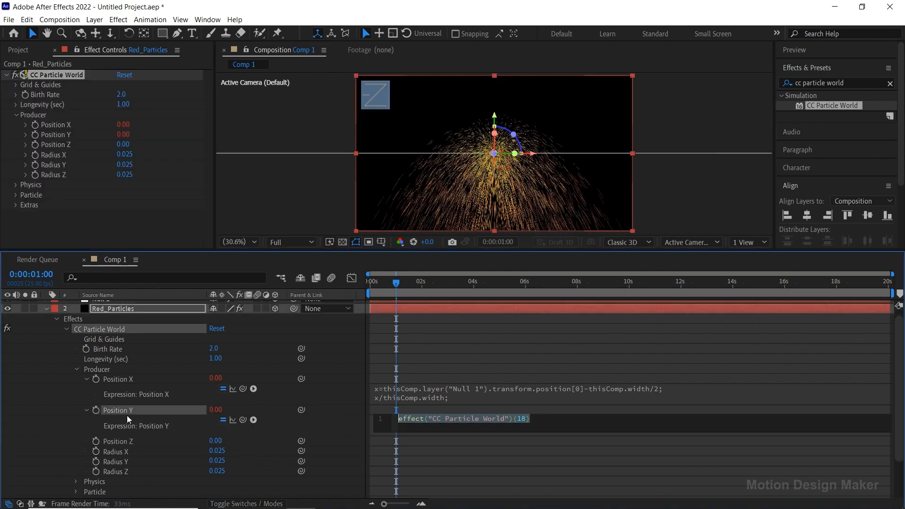
right_click(412, 419)
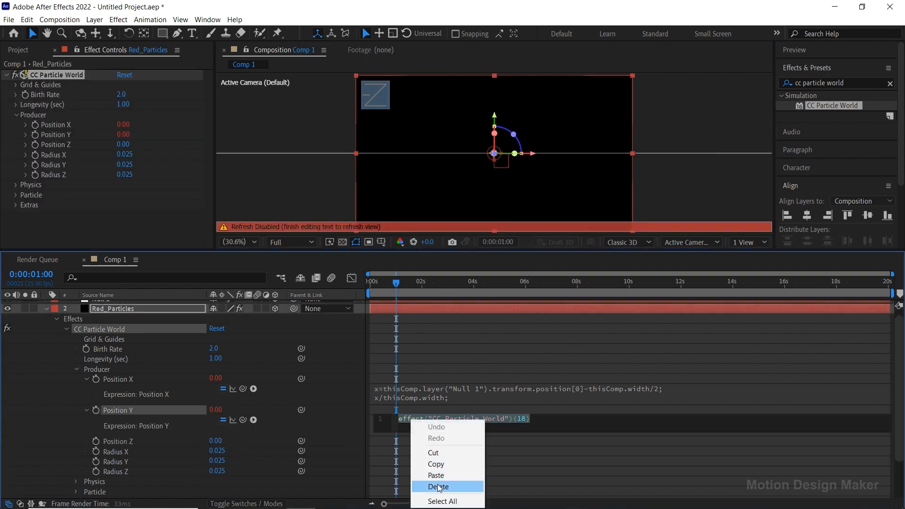
left_click(437, 487)
right_click(398, 419)
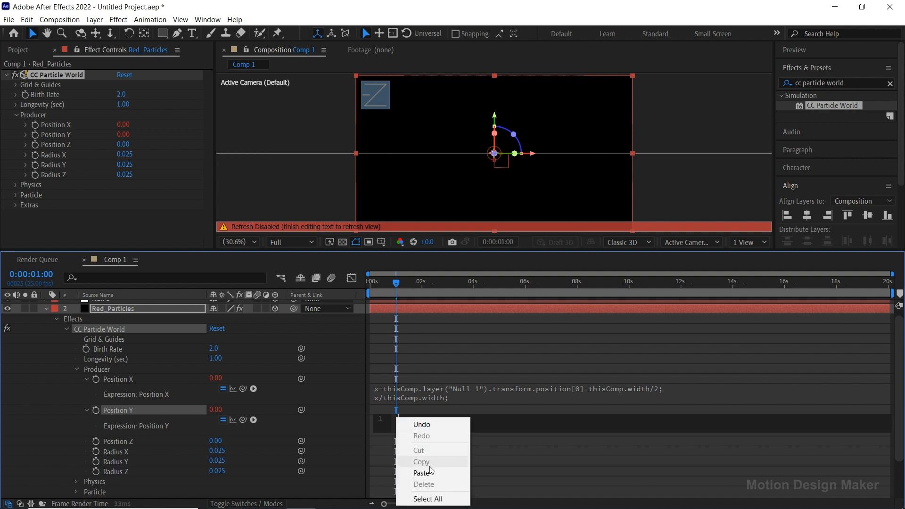
left_click(440, 472)
Edit the Position Y expression to read y=thisComp.layer("Null 1").transform.position[1]-thisComp.height/2; y/thisComp.width;.
left_click(400, 419)
key("Delete")
type("y")
left_click(404, 428)
key("BackSpace")
type("y")
left_click(599, 419)
key("BackSpace")
type("1")
left_click_drag(666, 419, 645, 419)
type("height")
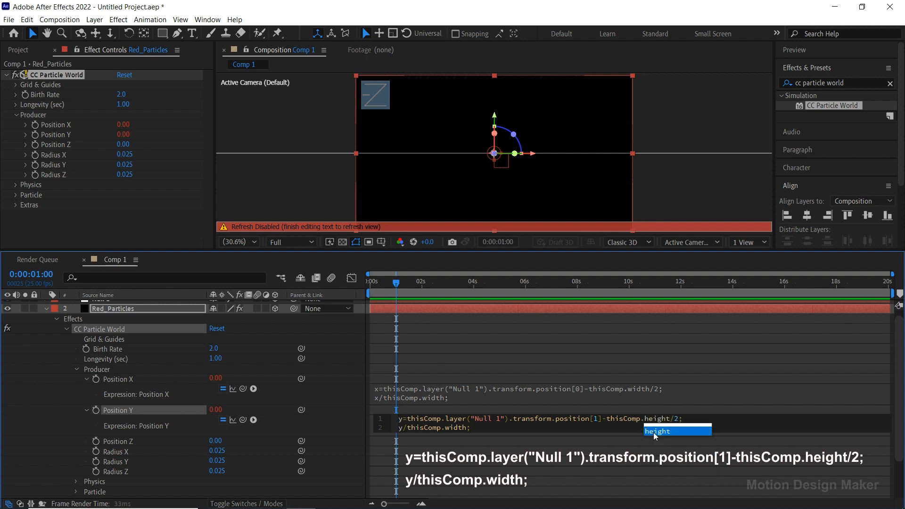
left_click(647, 447)
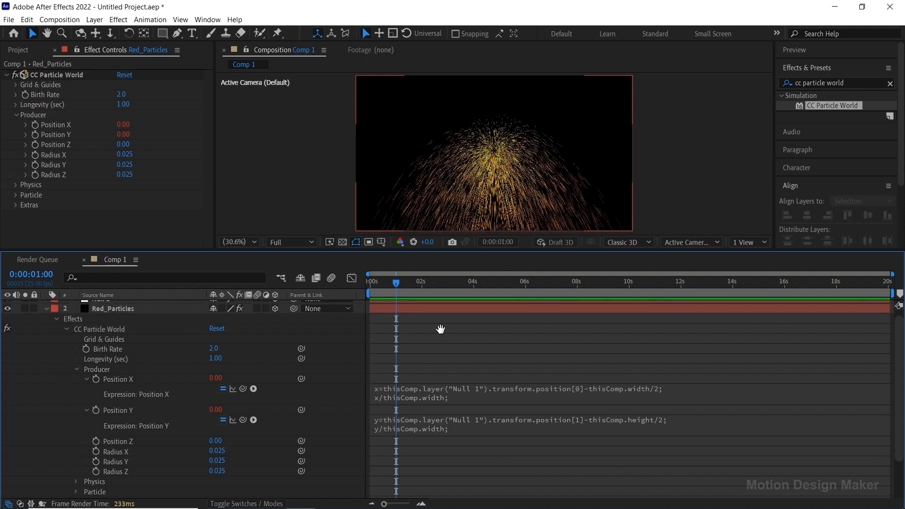
Test the Position X and Y links by moving the null in the composition and returning it.
scroll(441, 329, "up", 1)
left_click(428, 304)
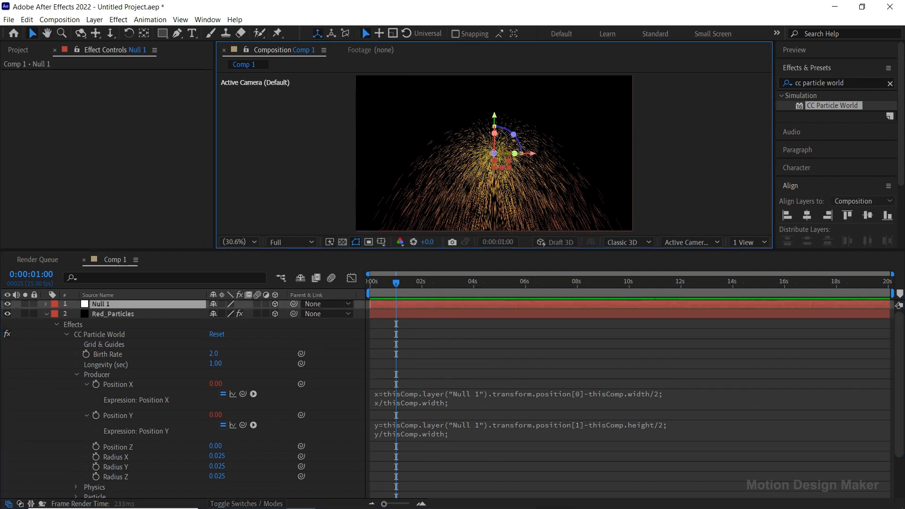
mouse_move(504, 171)
left_mouse_down()
mouse_move(530, 158)
mouse_move(602, 163)
mouse_move(585, 150)
mouse_move(464, 166)
mouse_move(503, 170)
left_mouse_up()
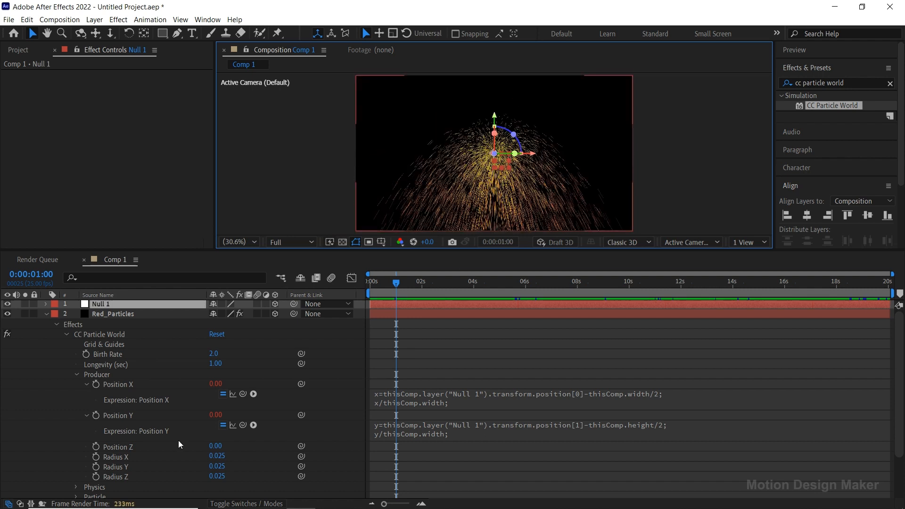
Add an expression to Producer Position Z and replace its default text with the copied Position X expression.
left_click(99, 446, "alt")
right_click(414, 456)
left_click(443, 435)
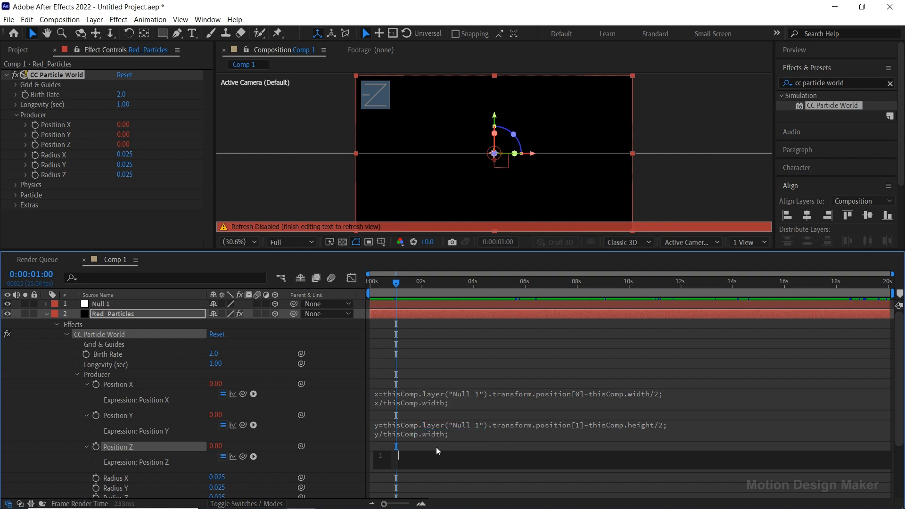
right_click(399, 454)
left_click(443, 423)
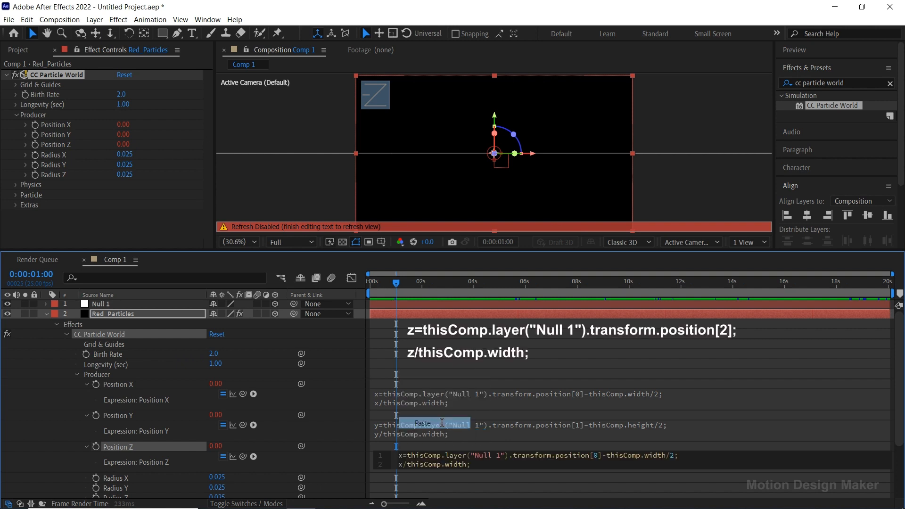
Edit the Position Z expression to read z=thisComp.layer("Null 1").transform.position[2]; z/thisComp.width;.
double_click(400, 464)
type("z")
key("Escape")
type("z")
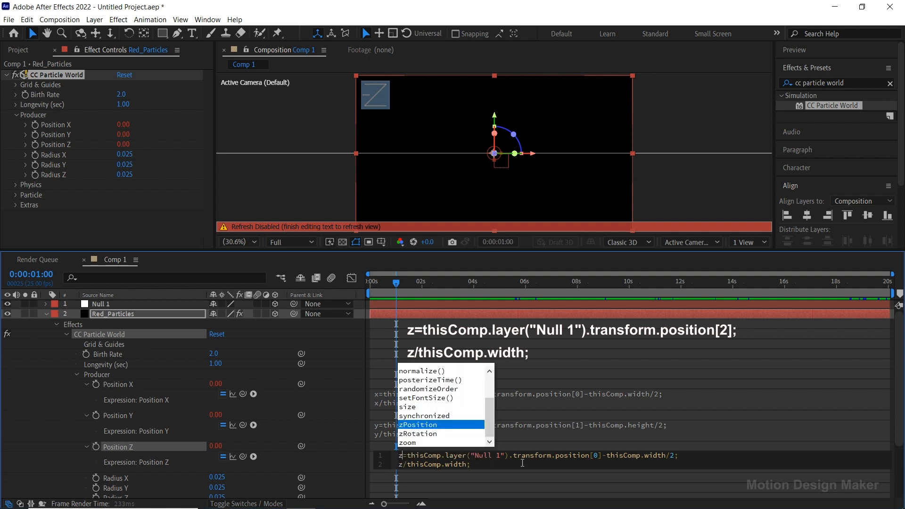
double_click(596, 456)
type("2")
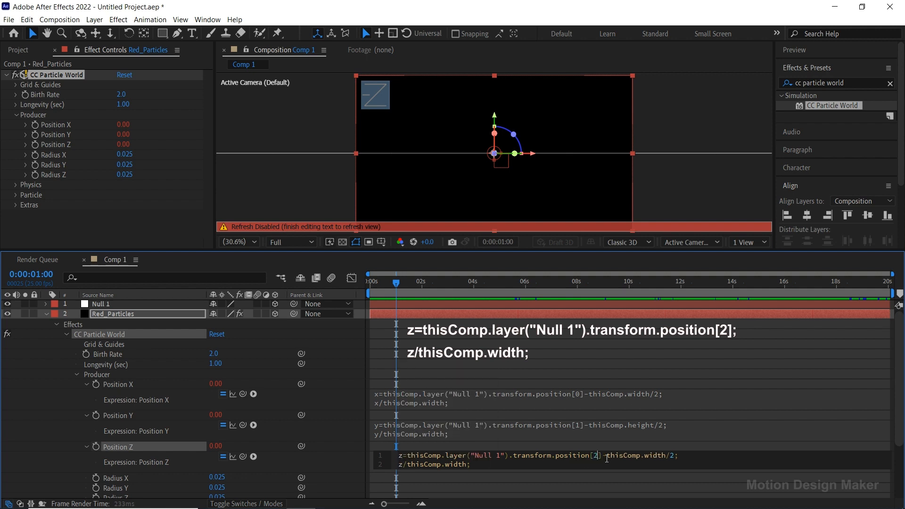
left_click_drag(604, 457, 677, 456)
key("BackSpace")
type(";")
left_click(644, 482)
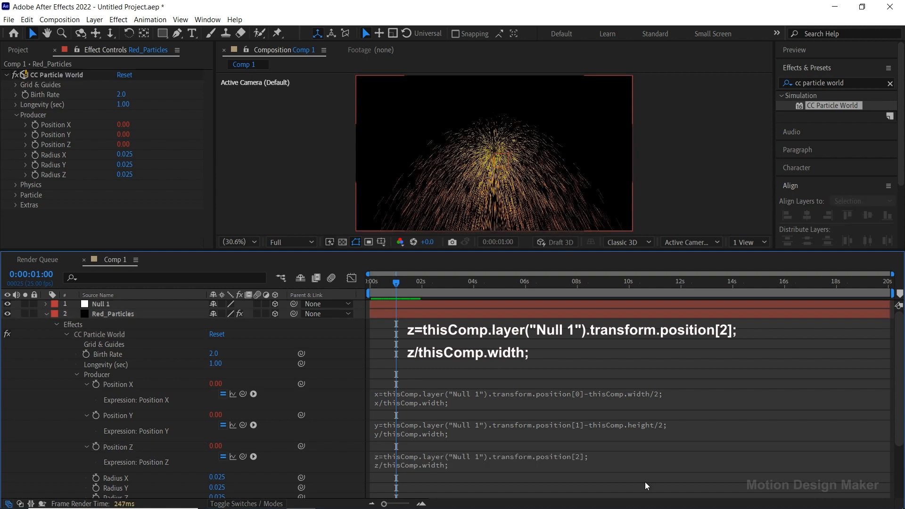
Collapse the Red_Particles layer properties and preview Comp 1 from the start of the timeline.
left_click_drag(396, 284, 315, 293)
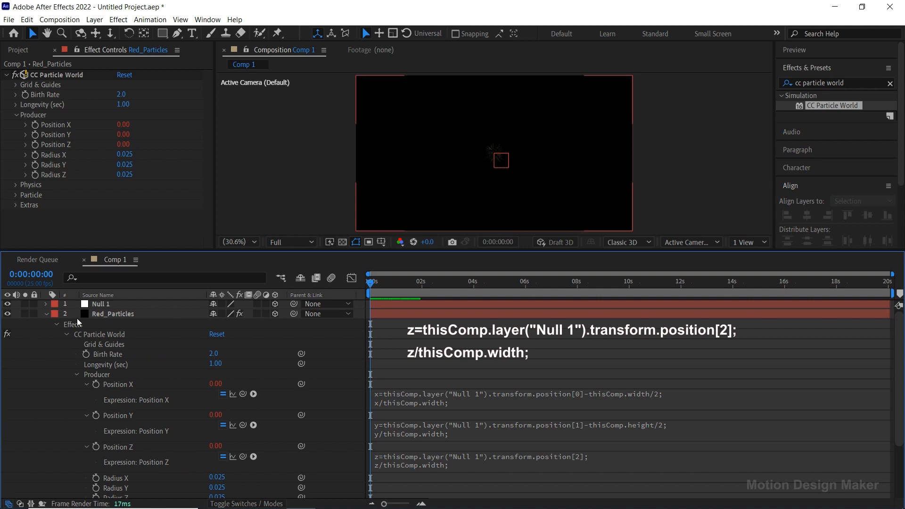
left_click(46, 314)
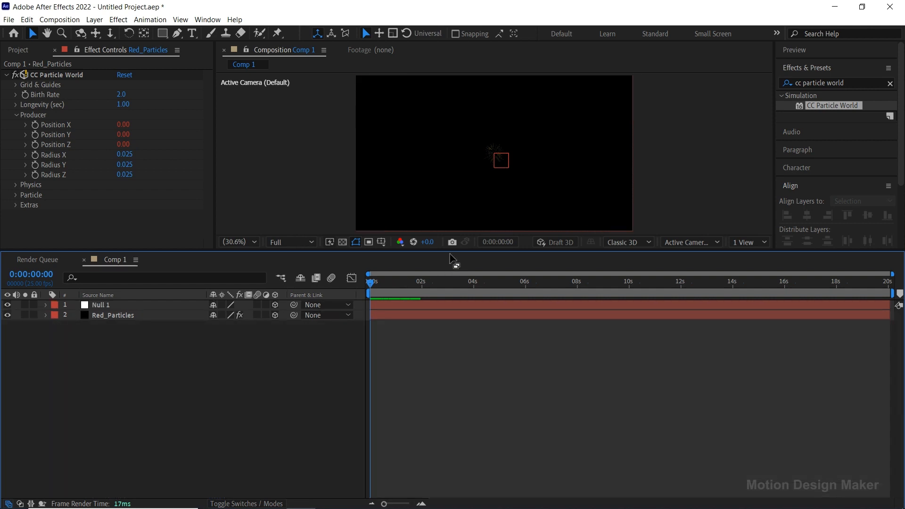
left_click_drag(449, 253, 445, 352)
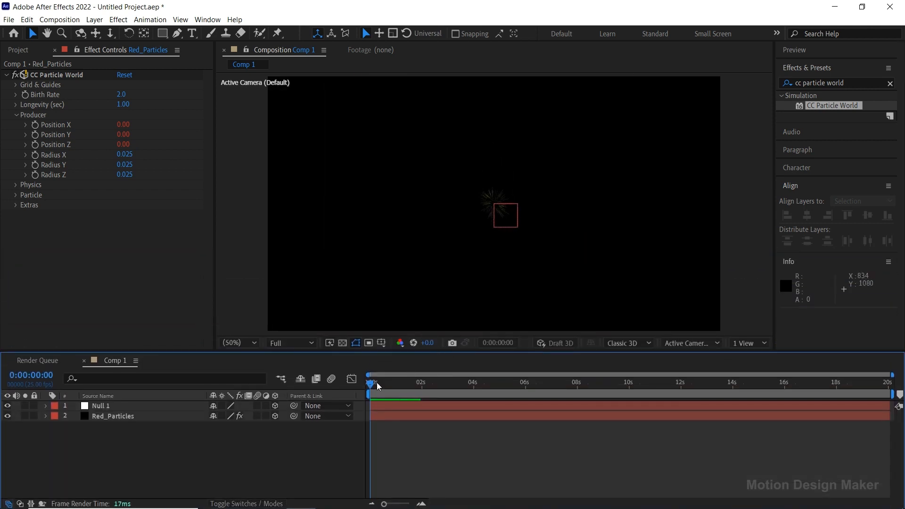
key("space")
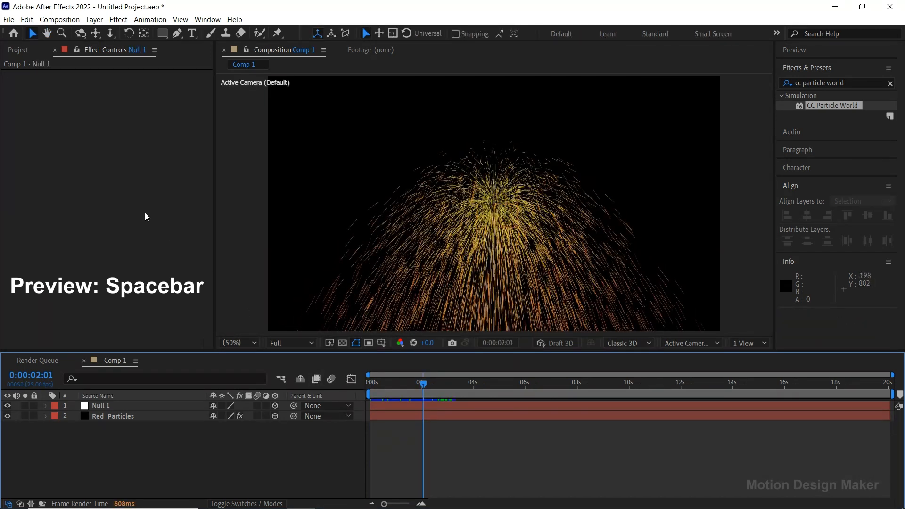
Create a new composition named Heart_Red with a width and height of 200 px.
left_click(19, 51)
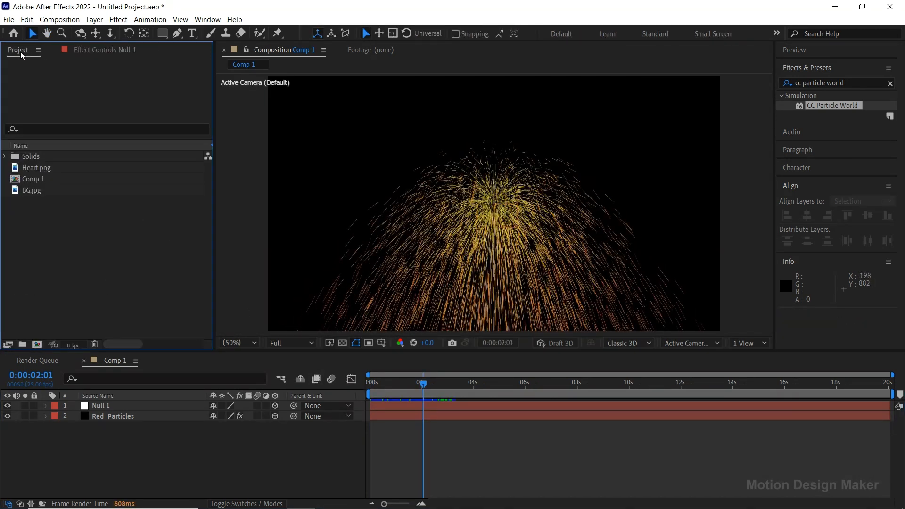
left_click(60, 19)
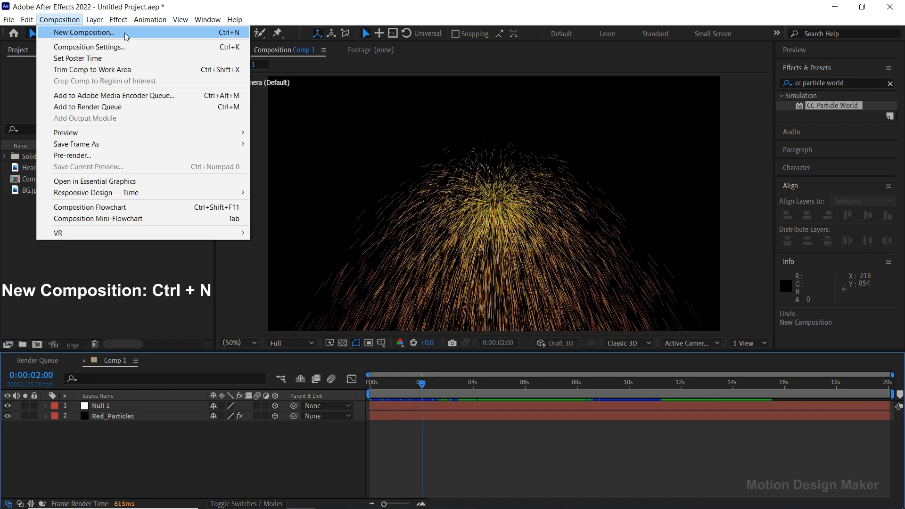
left_click(84, 32)
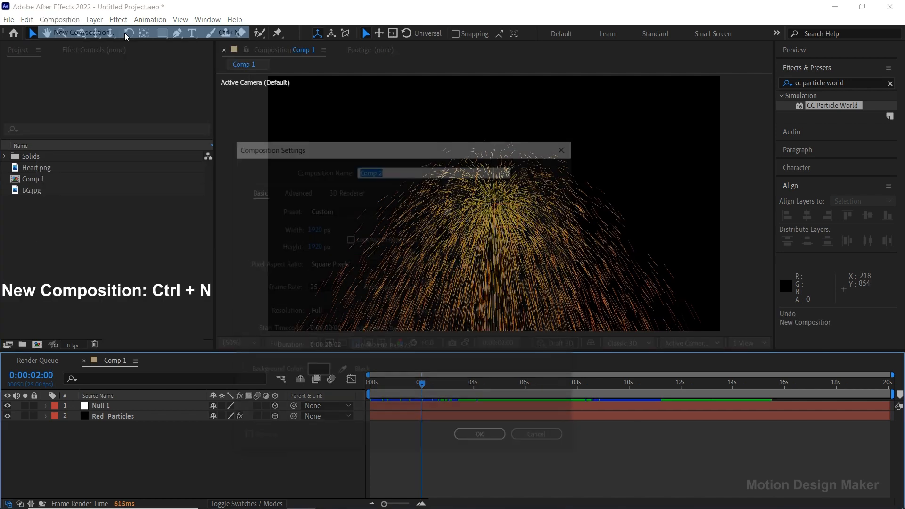
type("Heart_Red")
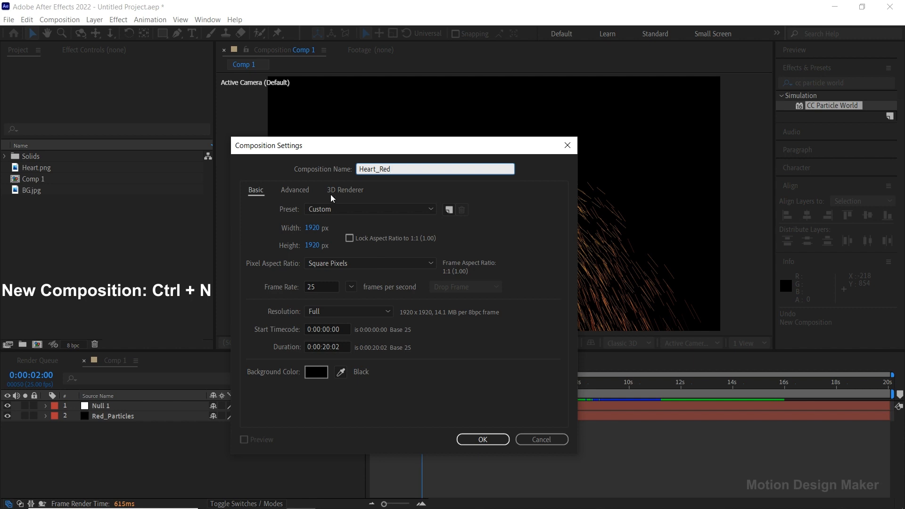
left_click(313, 228)
type("200")
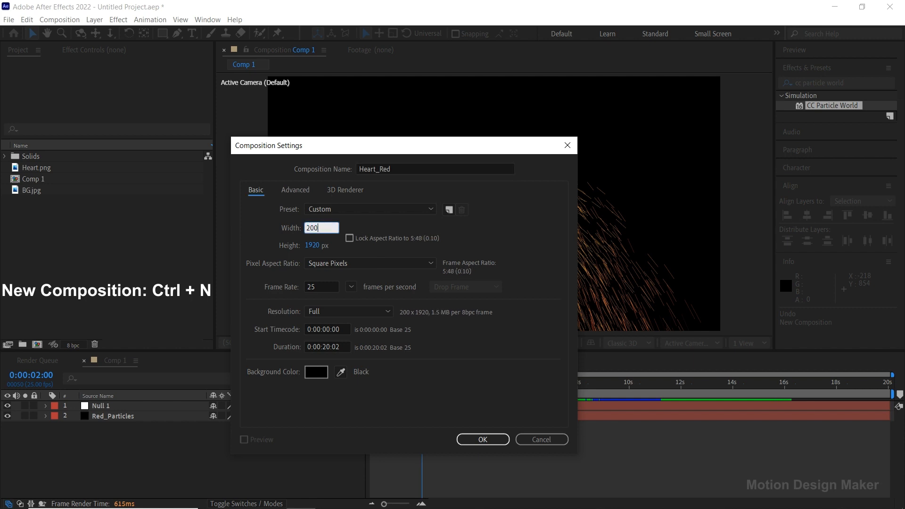
left_click(319, 246)
type("200")
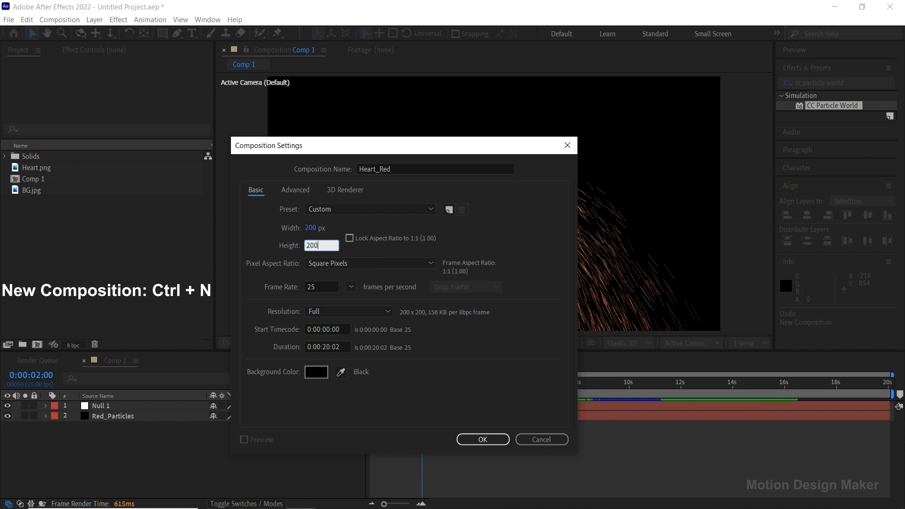
left_click(498, 441)
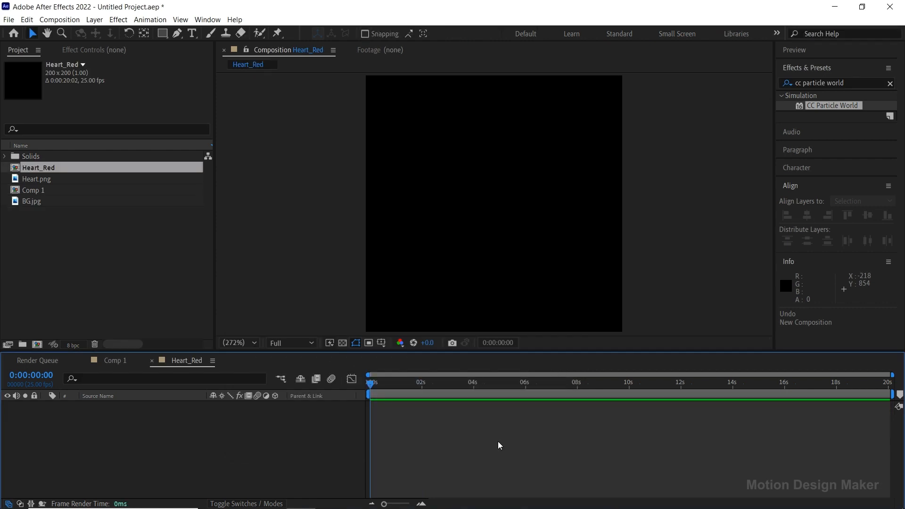
Add Heart.png to the Heart_Red composition and scale it to 16% so the whole heart fits the frame.
left_click(52, 179)
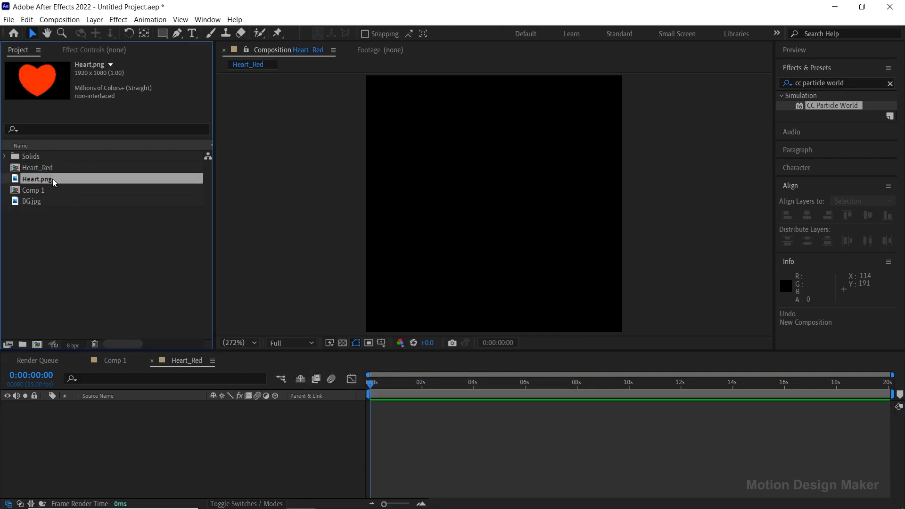
left_click_drag(52, 179, 105, 421)
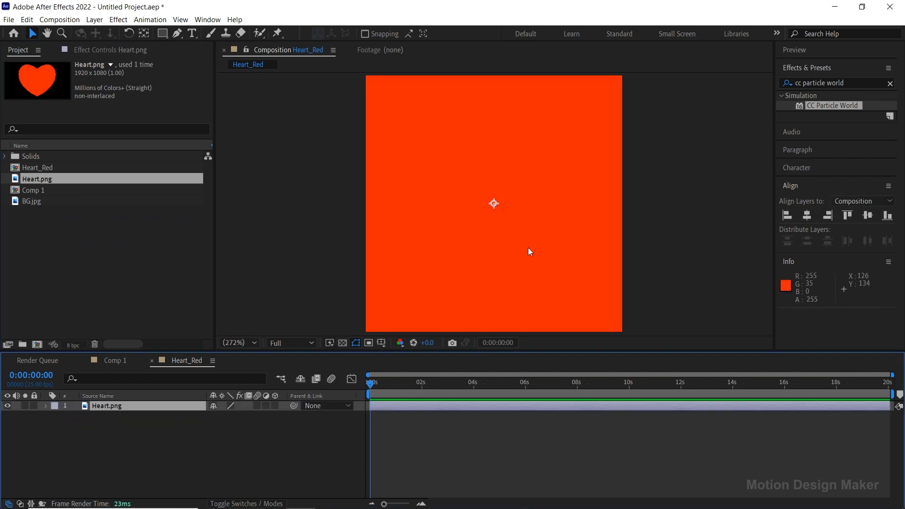
scroll(528, 248, "down", 3)
key("s")
left_click_drag(249, 420, 214, 420)
left_click(242, 416)
type("16")
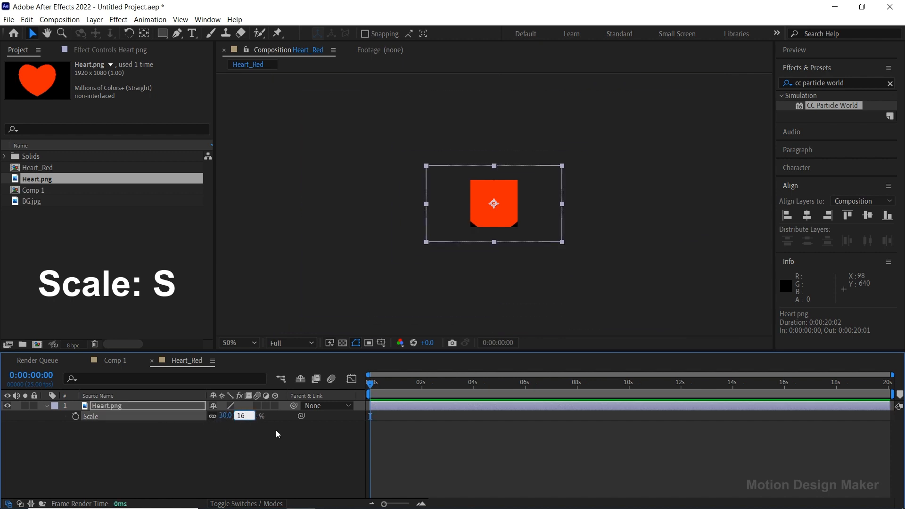
key("Return")
left_click(46, 406)
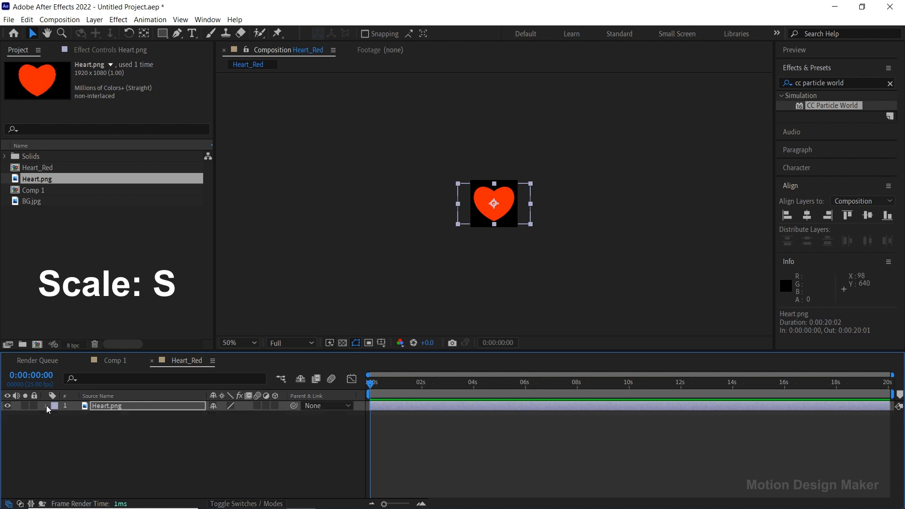
left_click(250, 346)
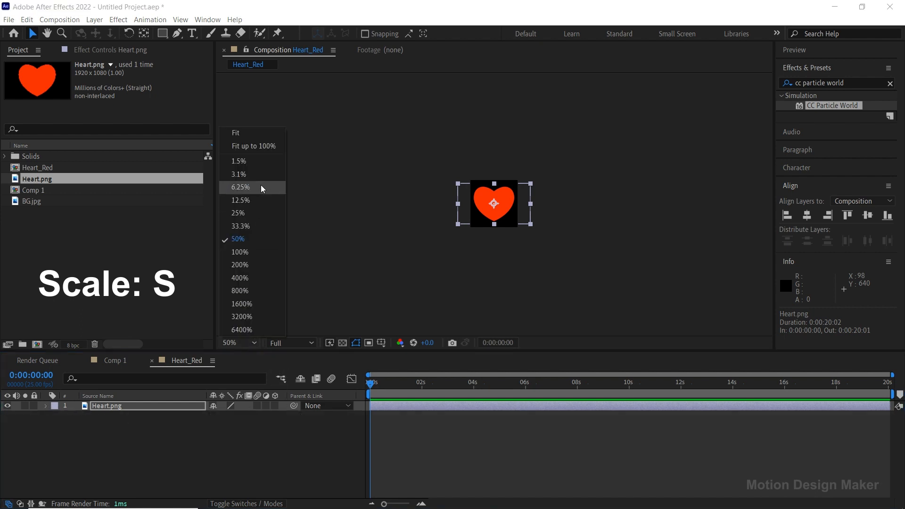
left_click(260, 134)
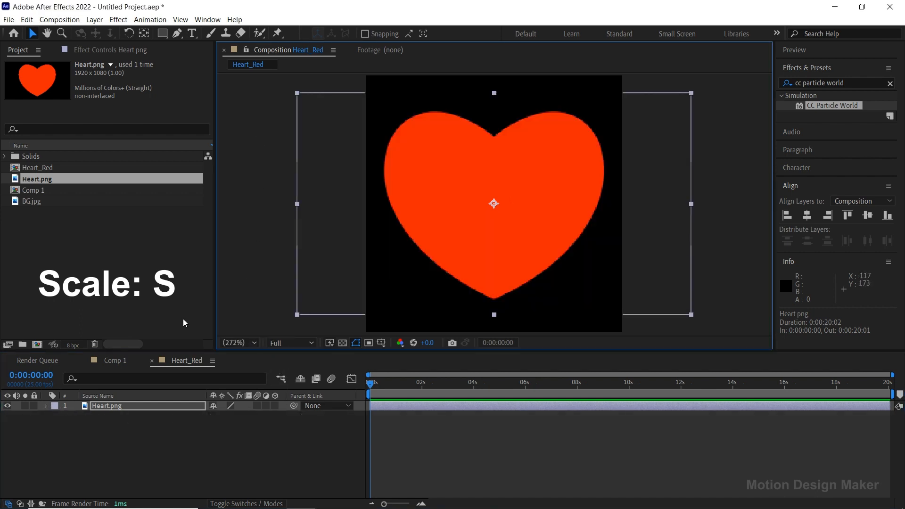
Place the Heart_Red composition in Comp 1 as the lowest layer and hide it.
left_click(113, 360)
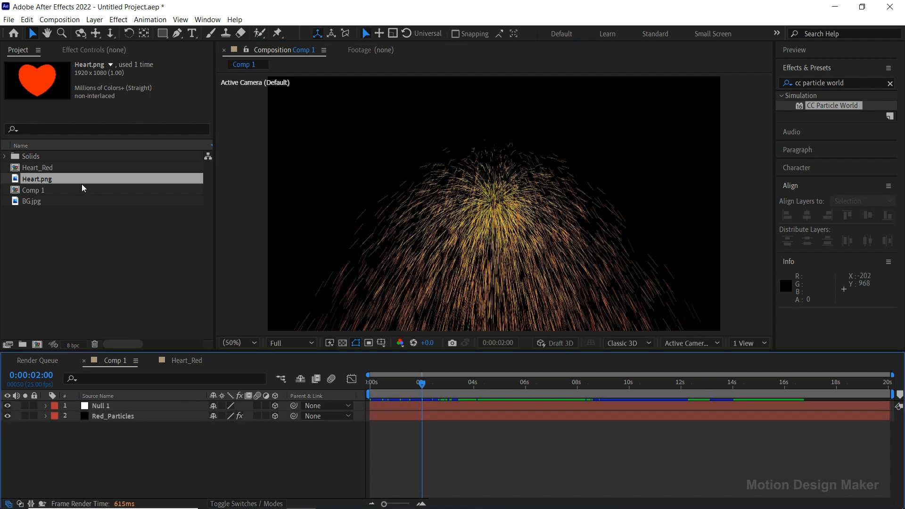
left_click_drag(73, 169, 117, 437)
left_click(7, 426)
left_click(8, 425)
left_click(8, 426)
Set the Producer Radius X, Radius Y and Radius Z of CC Particle World on Red_Particles to 0.020.
left_click(175, 417)
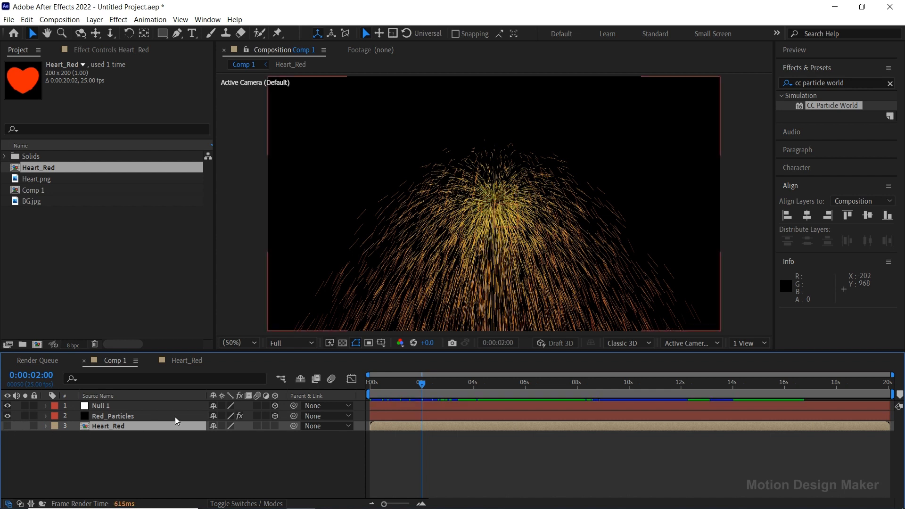
left_click(115, 49)
left_click(135, 155)
left_click(137, 154)
left_click(134, 165)
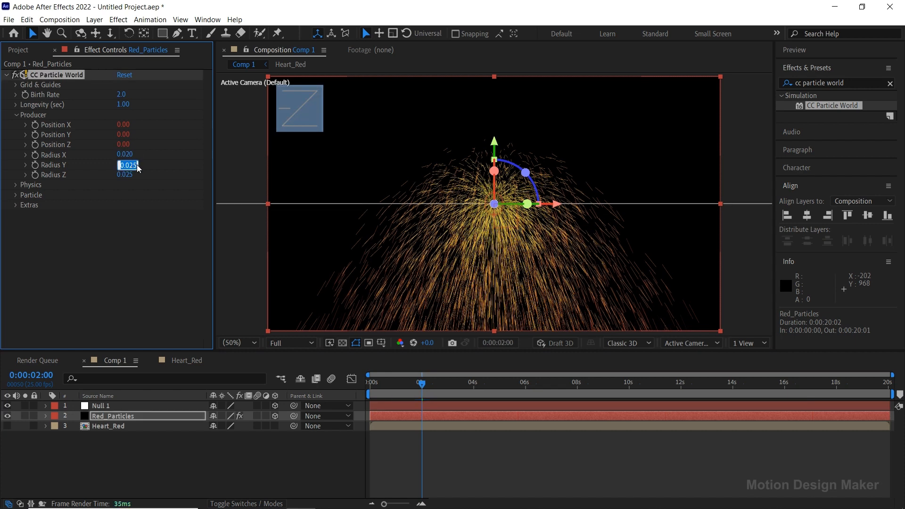
left_click(136, 165)
key("BackSpace")
type("0")
key("Return")
left_click(135, 175)
left_click(137, 175)
key("BackSpace")
type("0")
key("Return")
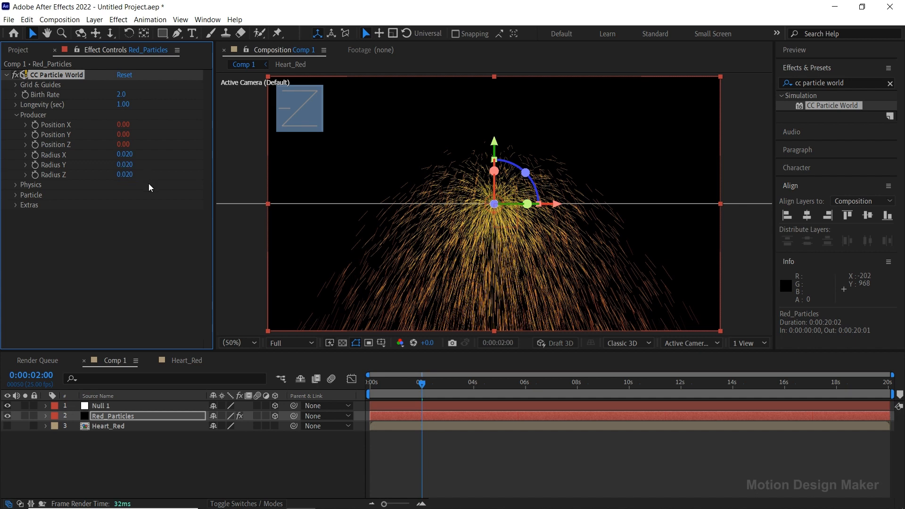
Set the Physics Animation of CC Particle World to Fractal Omni and its Velocity to 0.01.
left_click(14, 185)
left_click(151, 195)
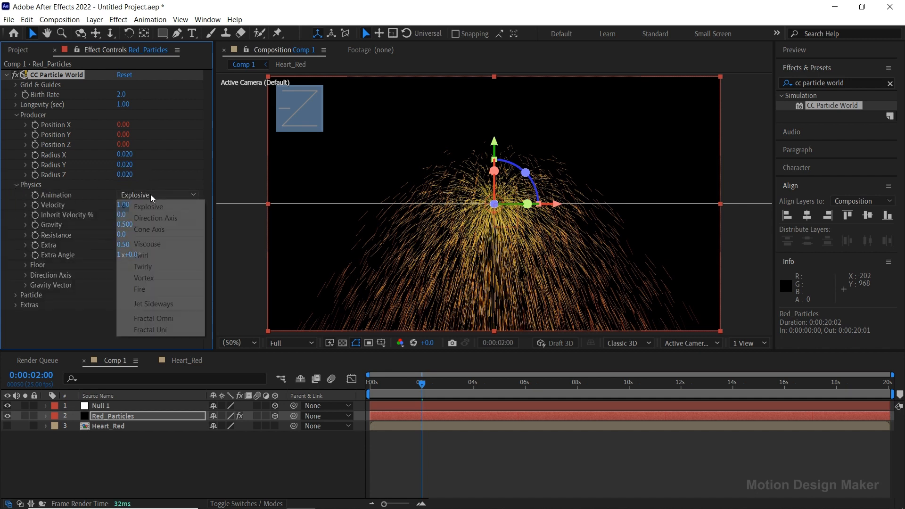
left_click(193, 319)
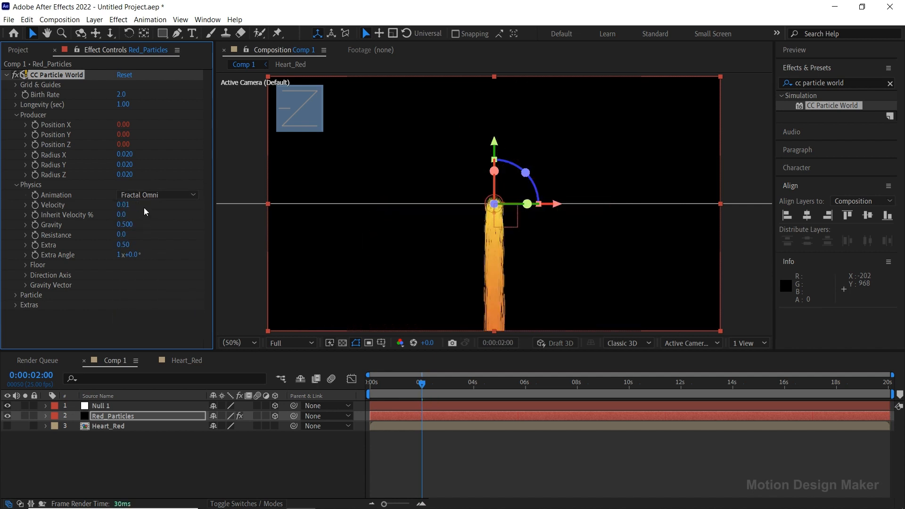
Set the Physics Gravity to 0 and Extra to 1.
left_click(124, 224)
type("0")
key("Return")
left_click(123, 244)
type("1")
key("Return")
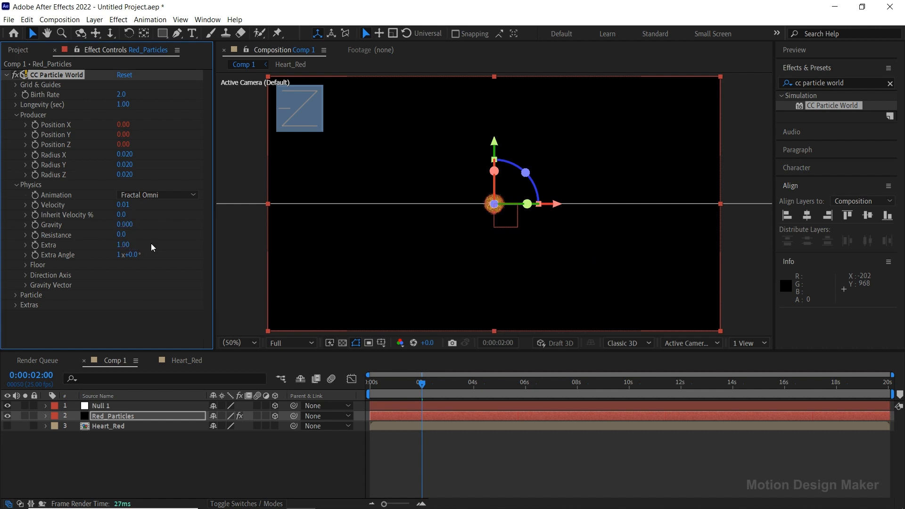
Set the Particle Type to Textured Square and use the Heart_Red layer as its texture.
left_click(16, 295)
left_click(194, 194)
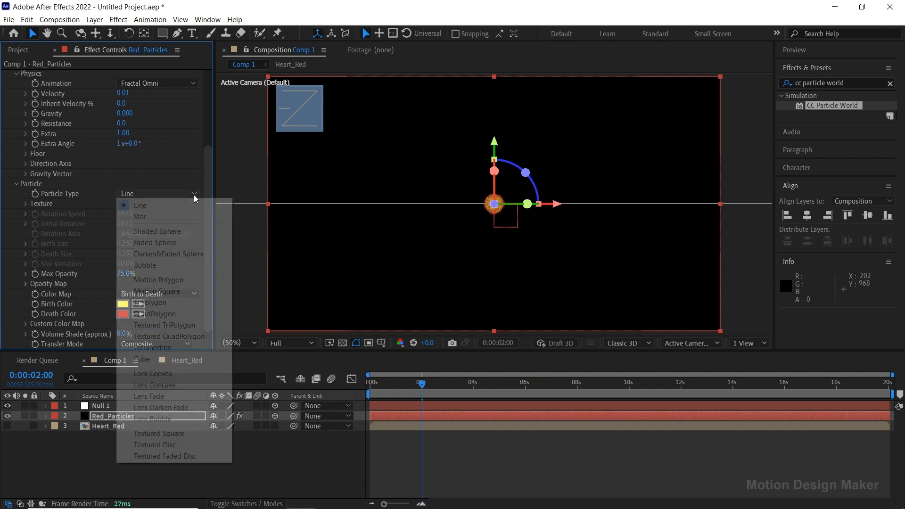
left_click(199, 436)
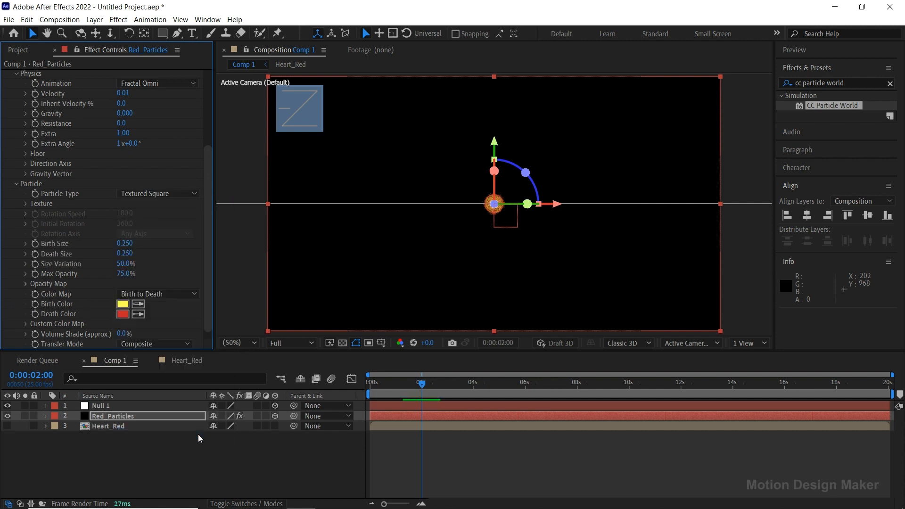
left_click(25, 203)
left_click(151, 214)
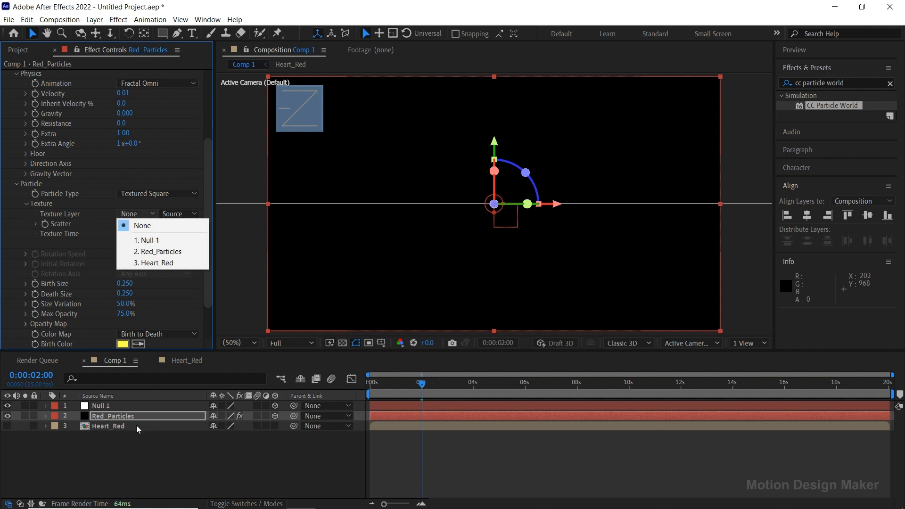
left_click(175, 263)
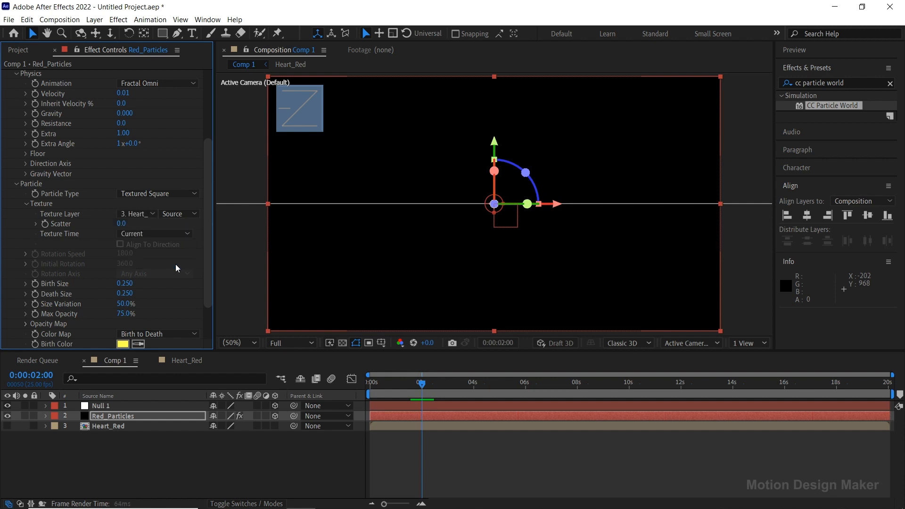
Set the particle Birth Size and Death Size to 0.1 and the Size Variation to 75%.
left_click(125, 284)
type("0.1")
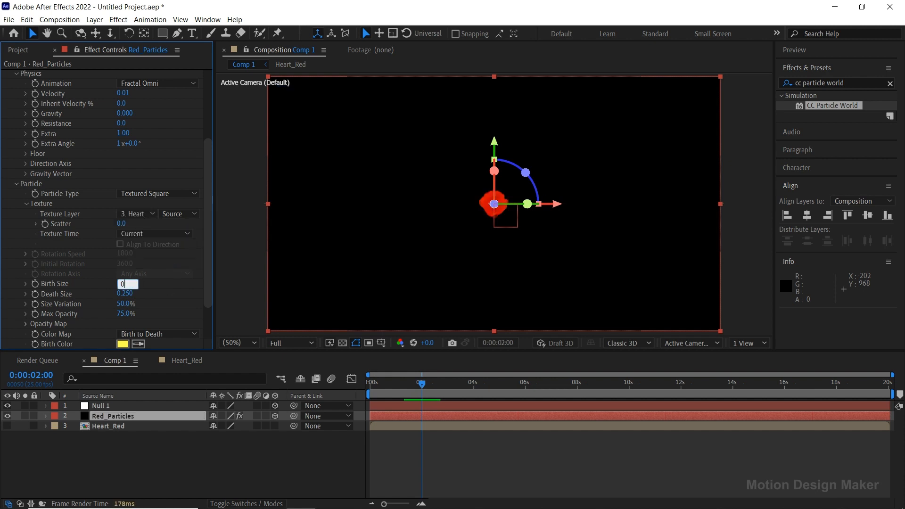
key("Tab")
type("0.")
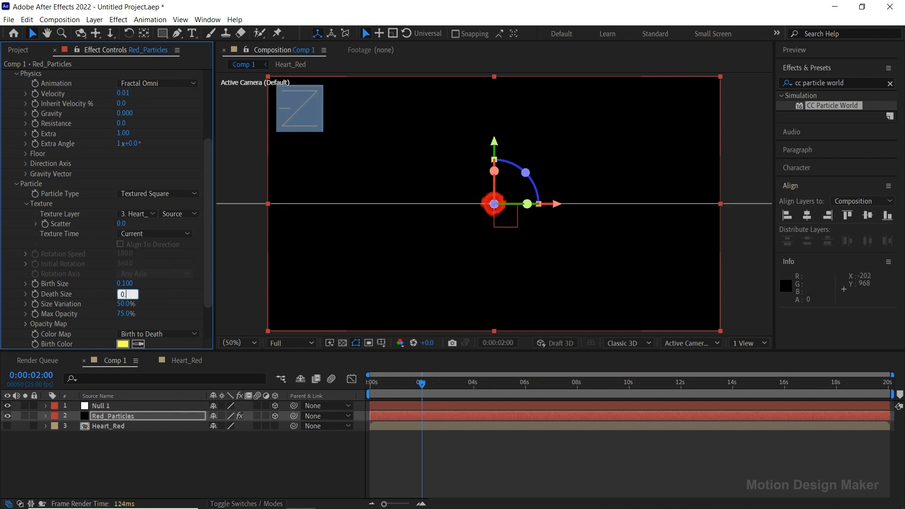
key("Tab")
type("75")
key("Return")
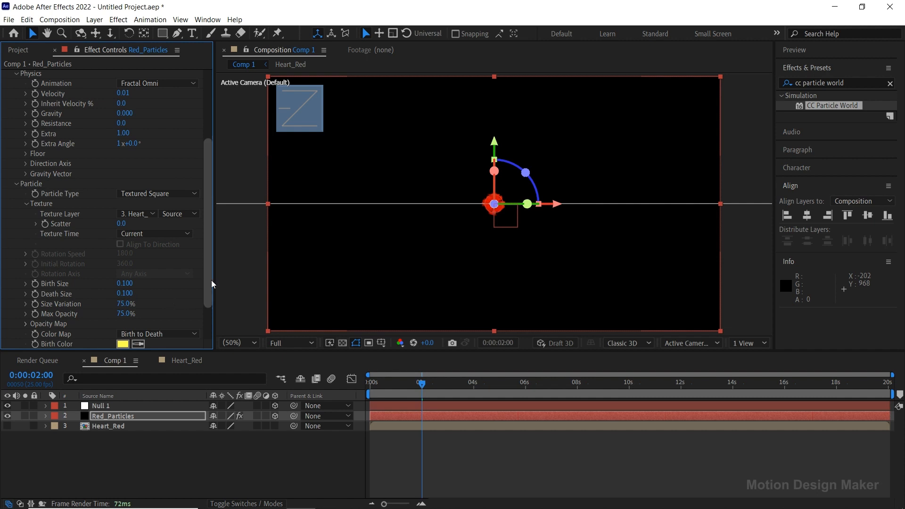
Set the particle Max Opacity to 100%.
left_click_drag(211, 280, 206, 309)
left_click(127, 267)
type("100")
key("Return")
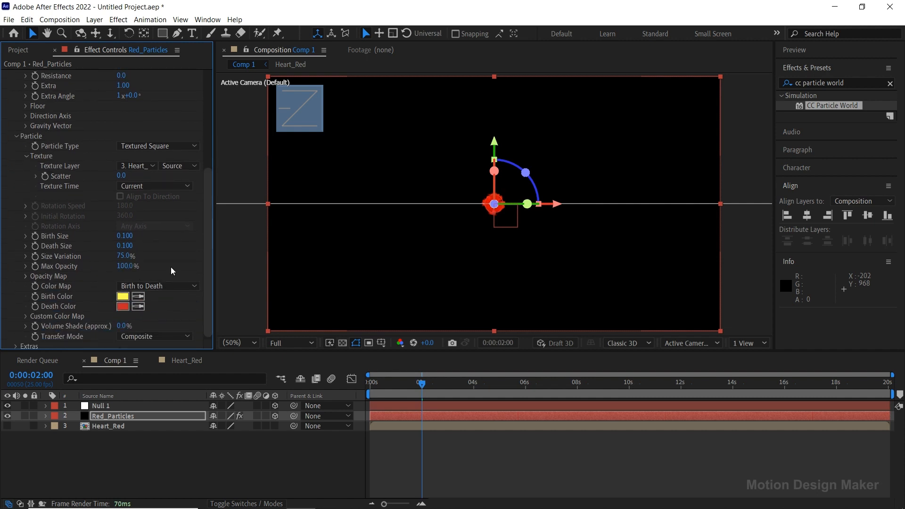
Set the particle Birth Color to bright red and sample the same red for the Death Color.
left_click(123, 296)
left_click(278, 323)
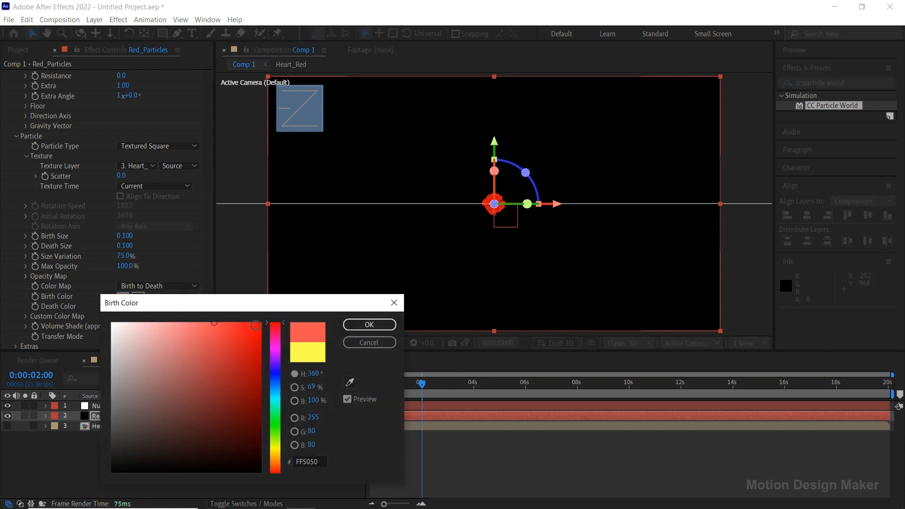
left_click(369, 324)
left_click(140, 307)
left_click(123, 296)
left_click_drag(211, 239, 212, 258)
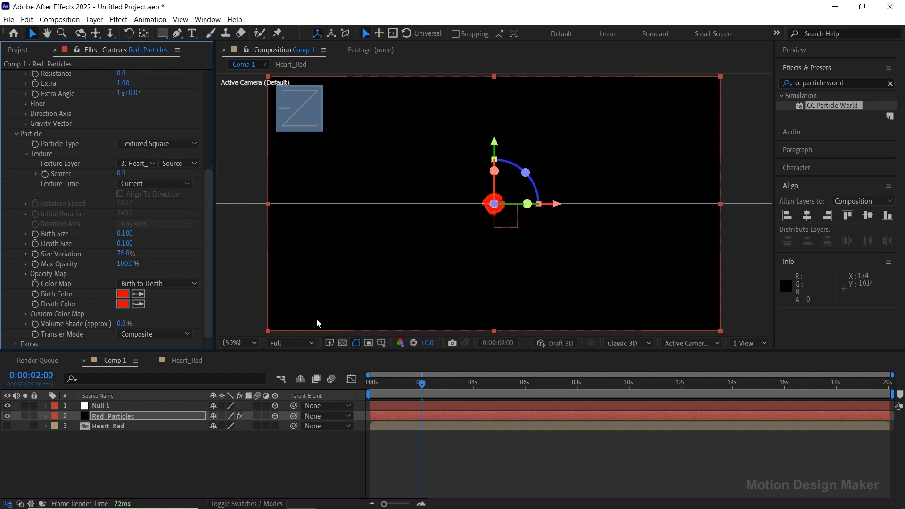
Preview the heart particles in Comp 1 and return the playhead to the start of the timeline.
left_click(424, 448)
key("space")
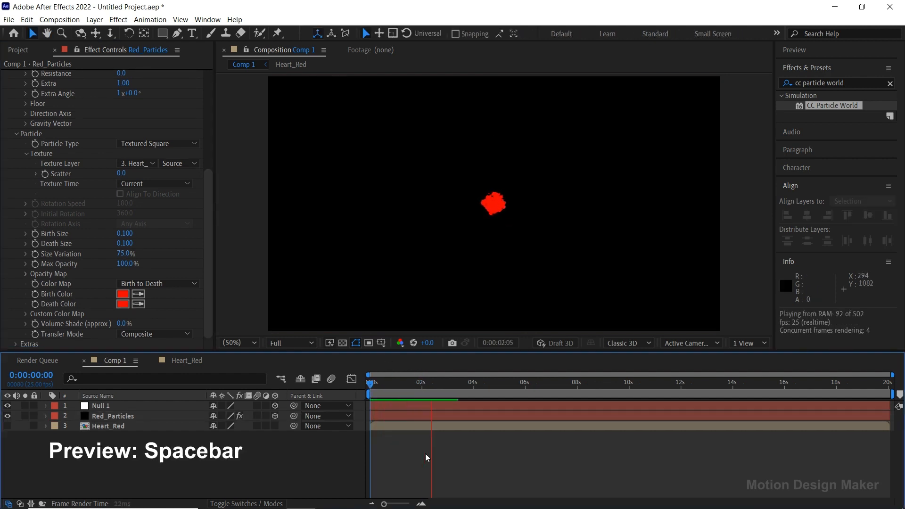
key("space")
left_click_drag(411, 395, 336, 392)
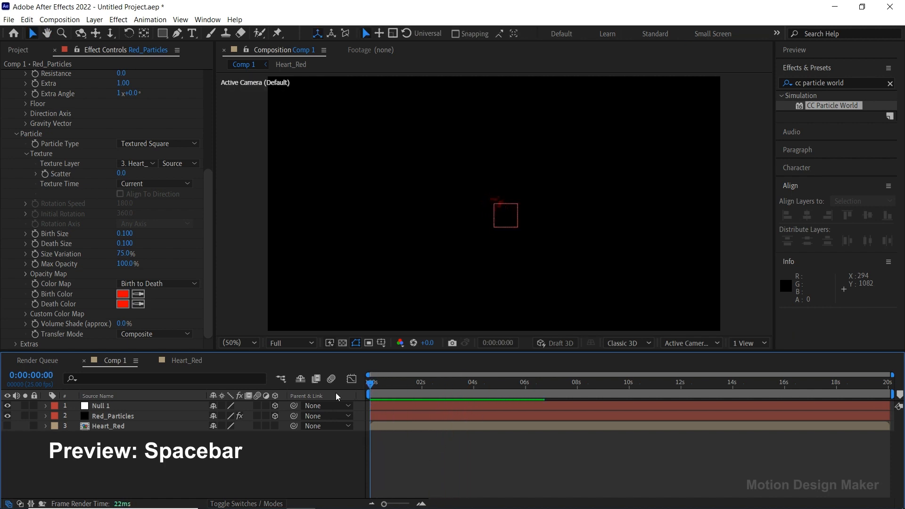
Add Heart.png as the top layer of Comp 1 and auto-trace its Alpha channel on the current frame.
left_click(19, 50)
left_click(45, 184)
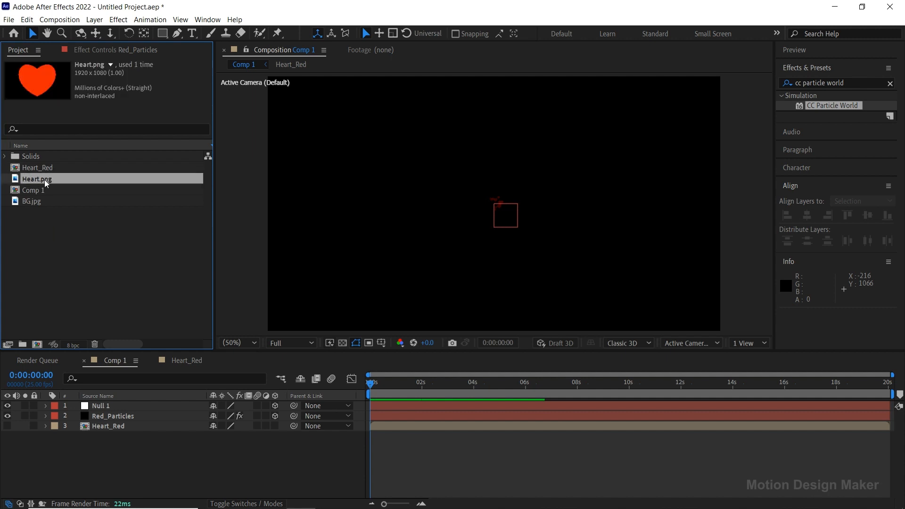
left_click_drag(59, 184, 86, 408)
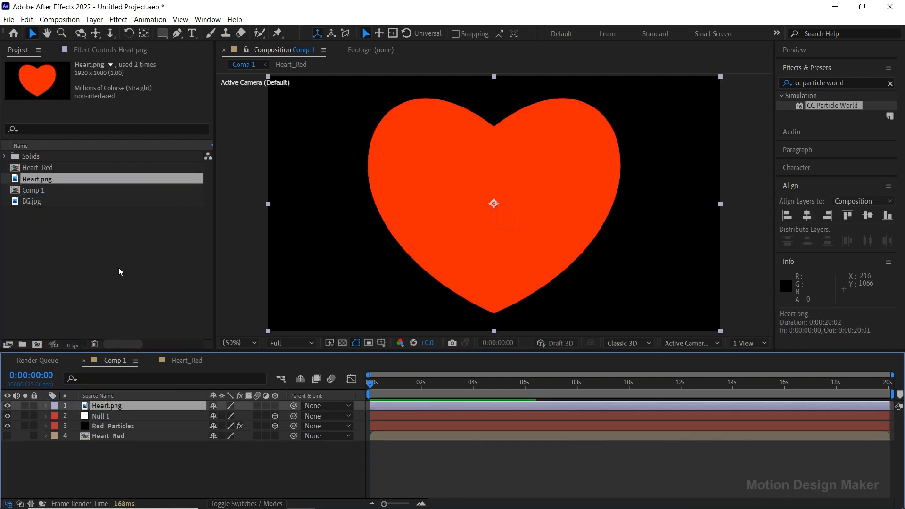
left_click(95, 19)
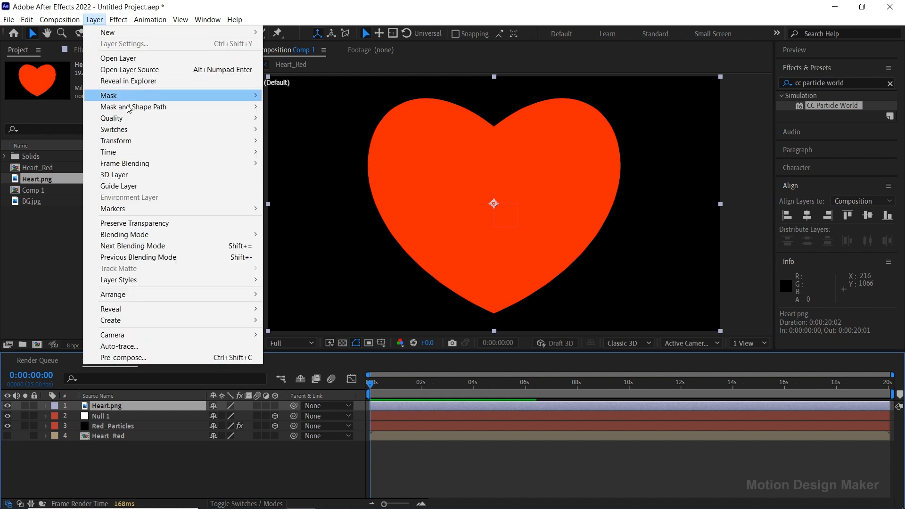
left_click(159, 346)
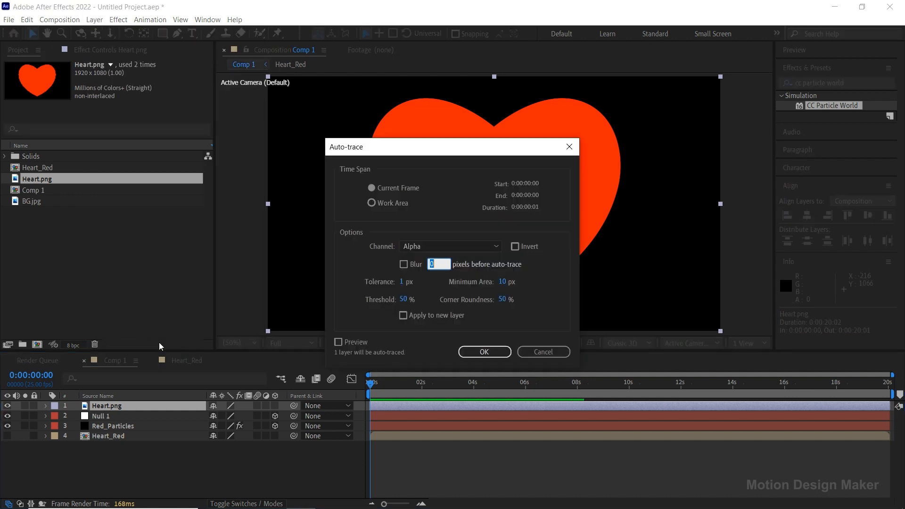
left_click(498, 353)
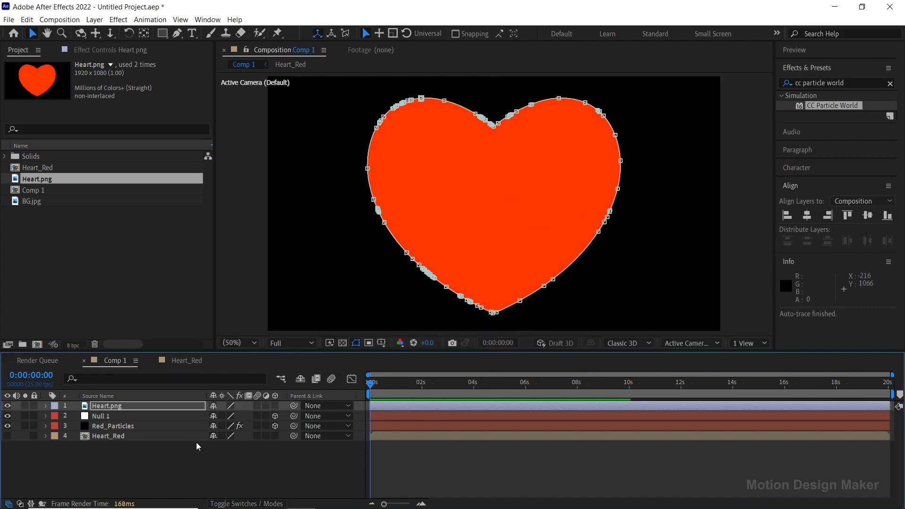
Reveal the Mask 1 properties of the Heart.png layer, including the Mask Path keyframe.
left_click(122, 407)
left_click(45, 406)
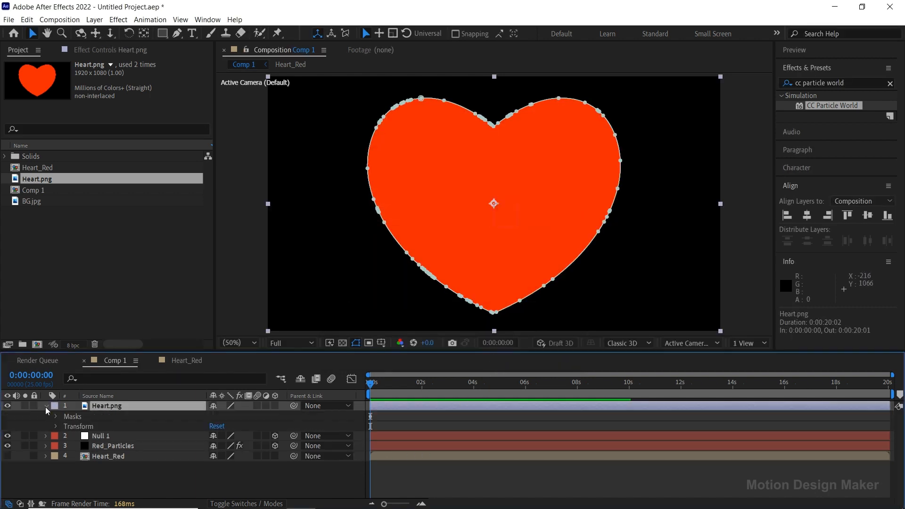
left_click(56, 417)
left_click(91, 428)
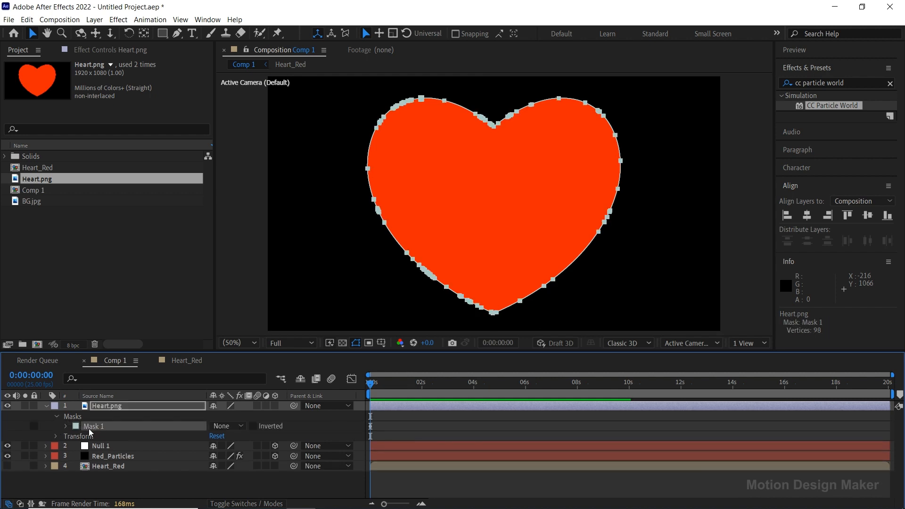
left_click(64, 426)
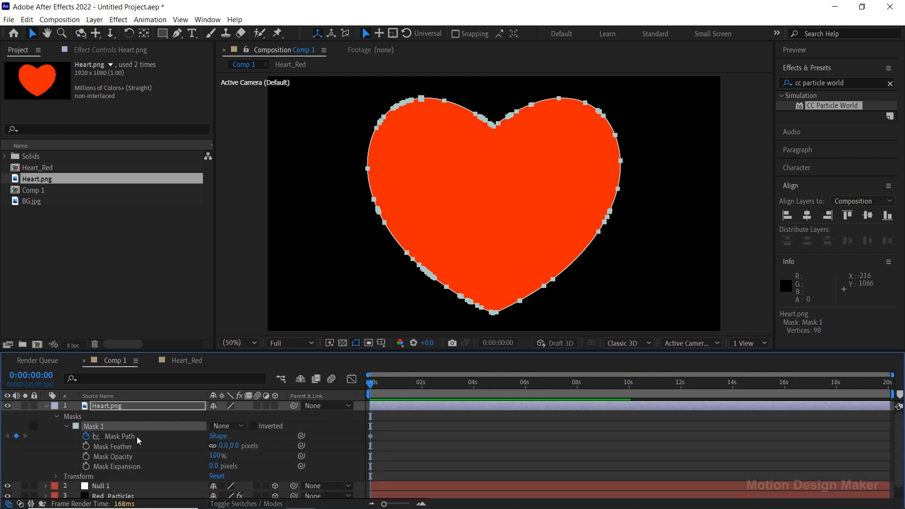
left_click(371, 436)
left_click(380, 438)
left_click(378, 403)
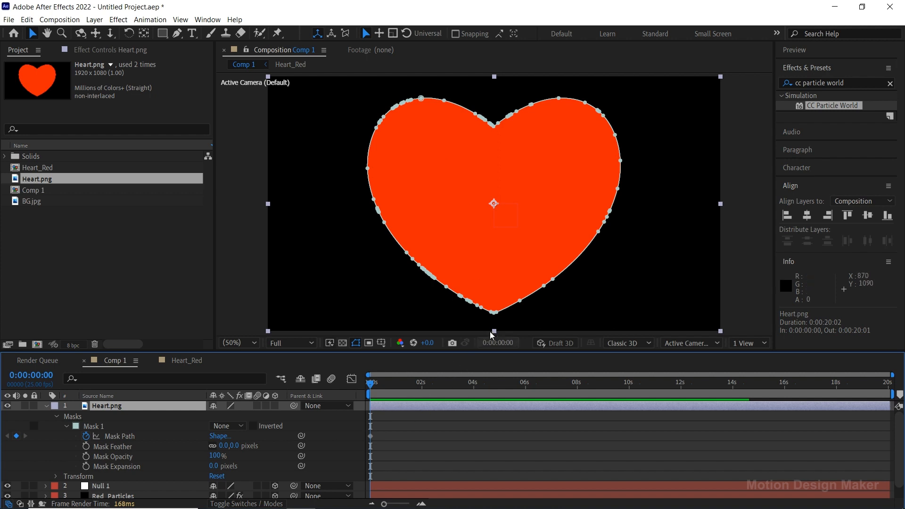
Make the vertex at the heart's lower tip the first vertex of Mask 1.
left_click(494, 314)
key("z")
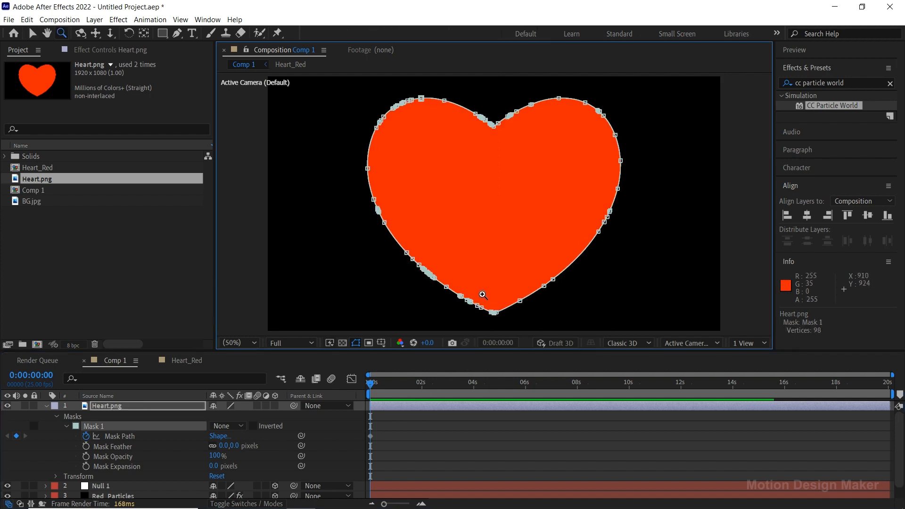
left_click_drag(483, 295, 517, 325)
key("v")
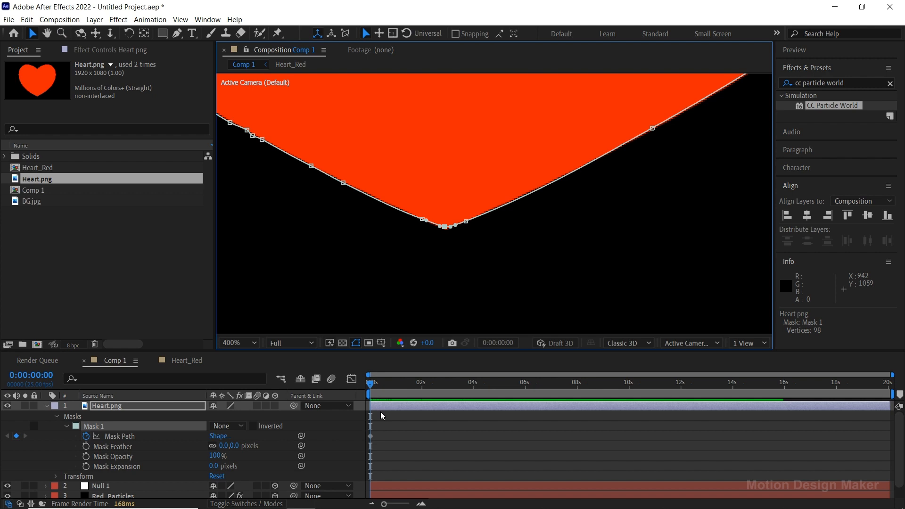
left_click(381, 414)
left_click(377, 407)
left_click(445, 227)
right_click(445, 228)
mouse_move(560, 235)
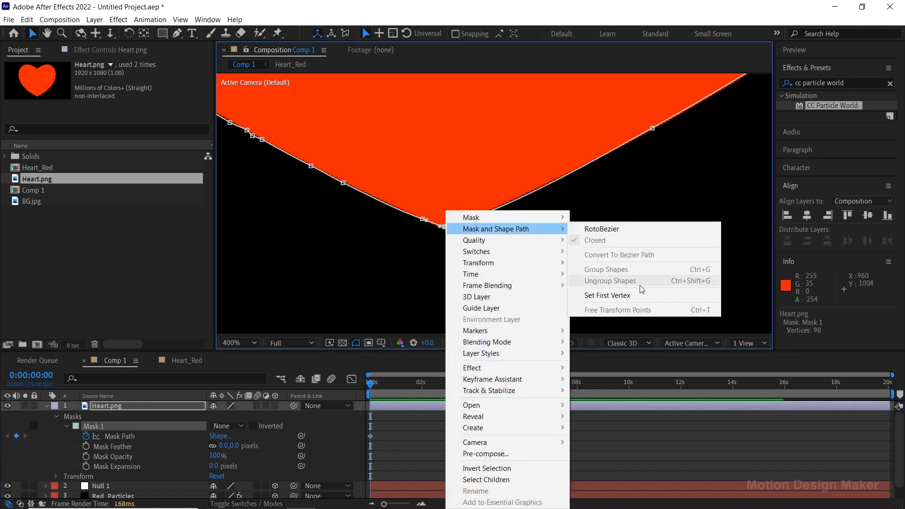
left_click(613, 295)
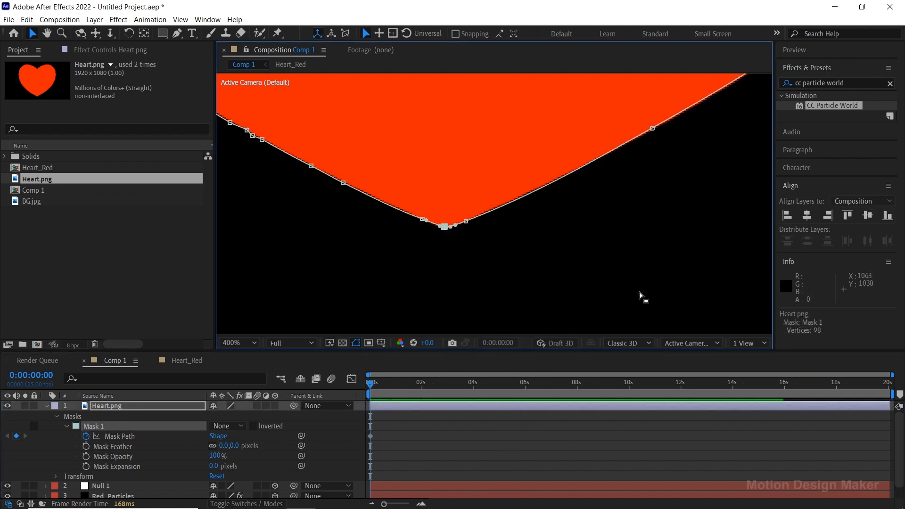
left_click(422, 423)
left_click(411, 407)
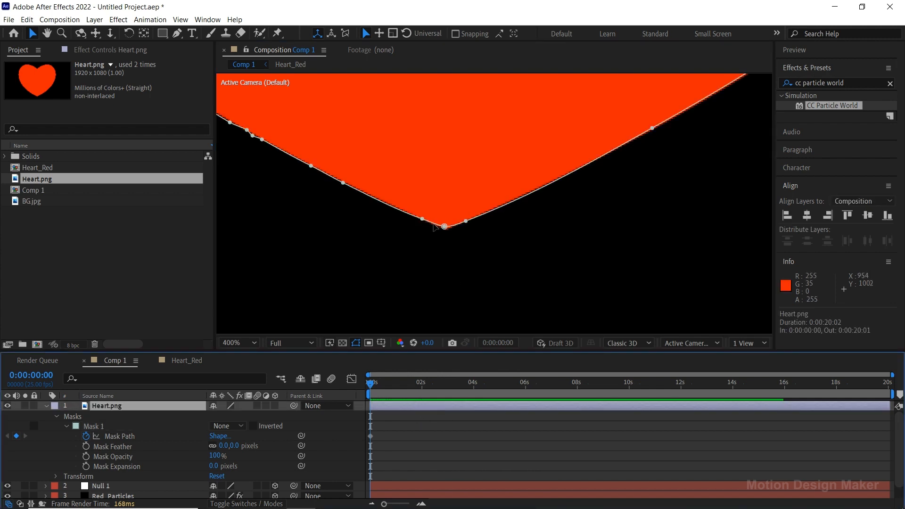
Fit the whole heart in view at 50% and copy the Mask Path keyframe of Mask 1.
key("z")
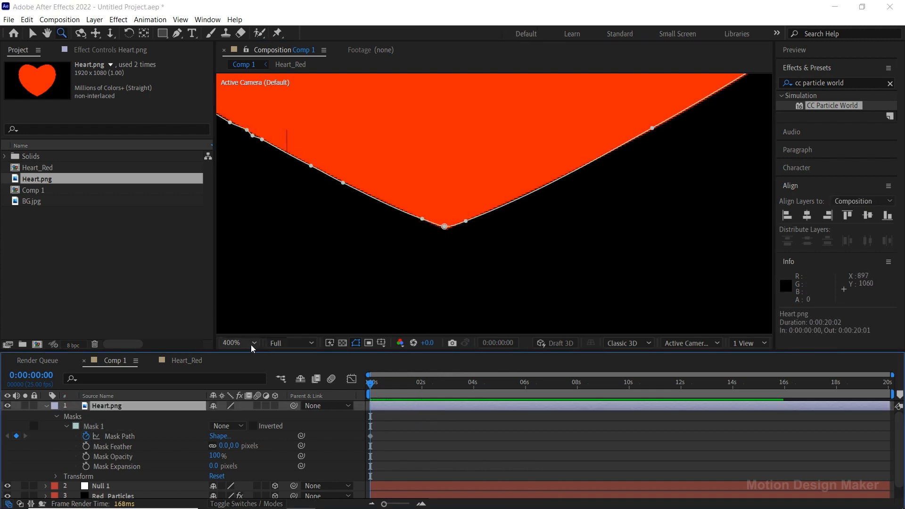
left_click(238, 343)
left_click(257, 134)
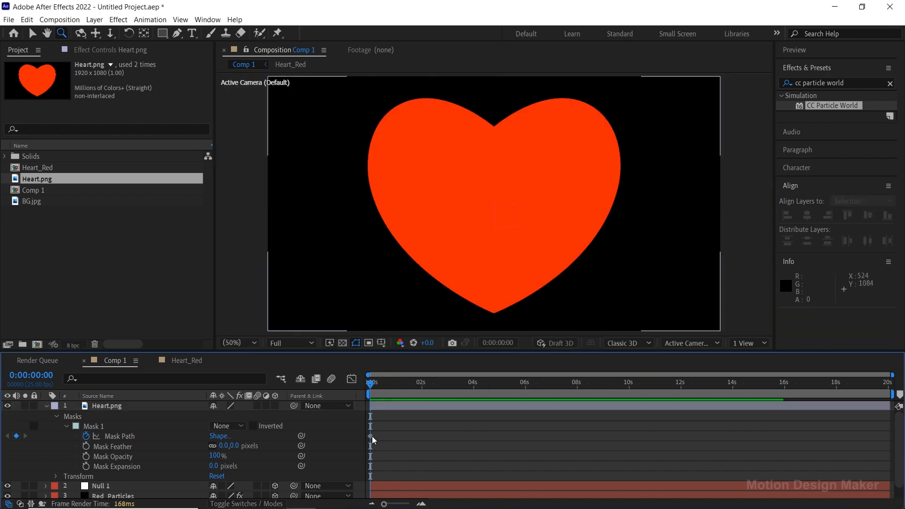
left_click(371, 436)
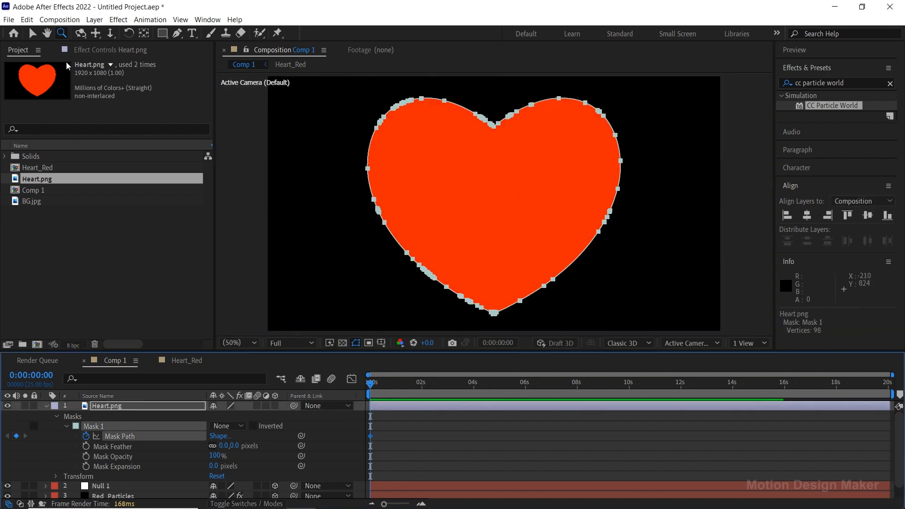
left_click(27, 20)
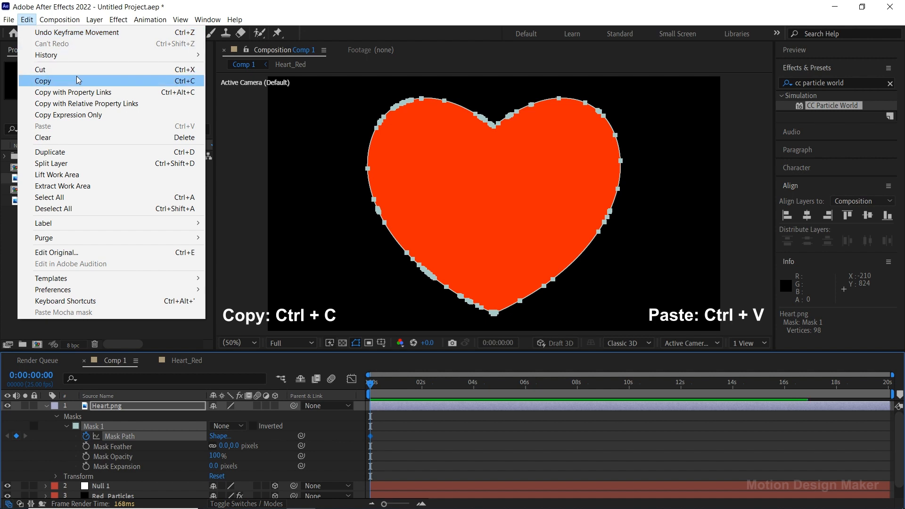
left_click(79, 80)
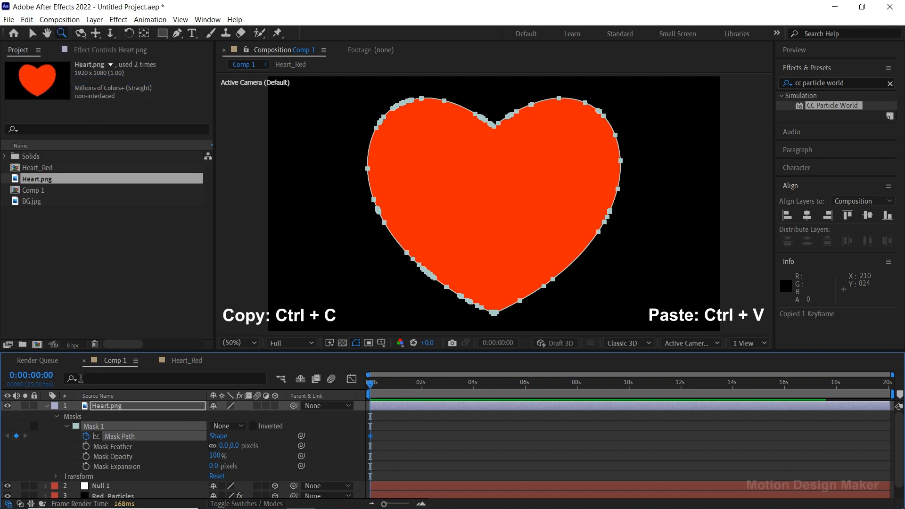
Collapse the Heart.png layer's properties and hide the layer.
left_click(49, 405)
left_click(107, 408)
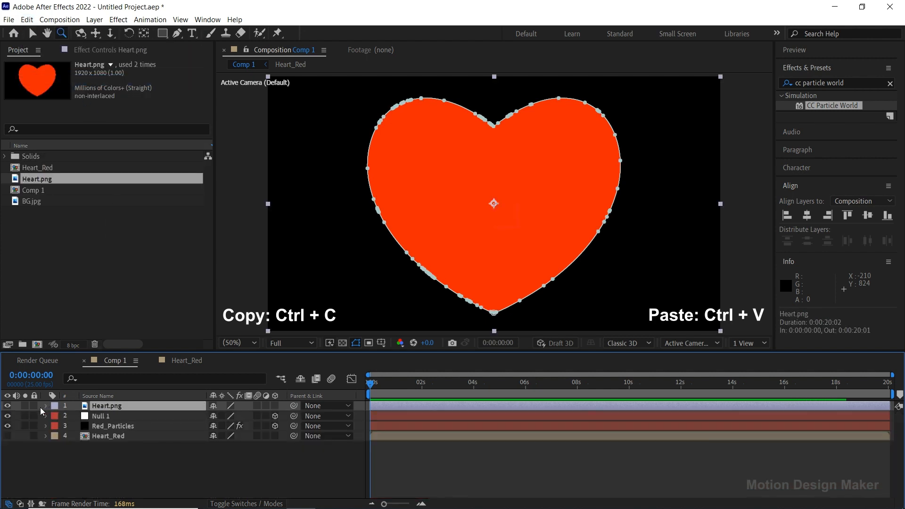
left_click(7, 406)
Enable Position keyframing on Null 1 at 0:00:00:00 and paste the copied mask path into its Position.
left_click(100, 416)
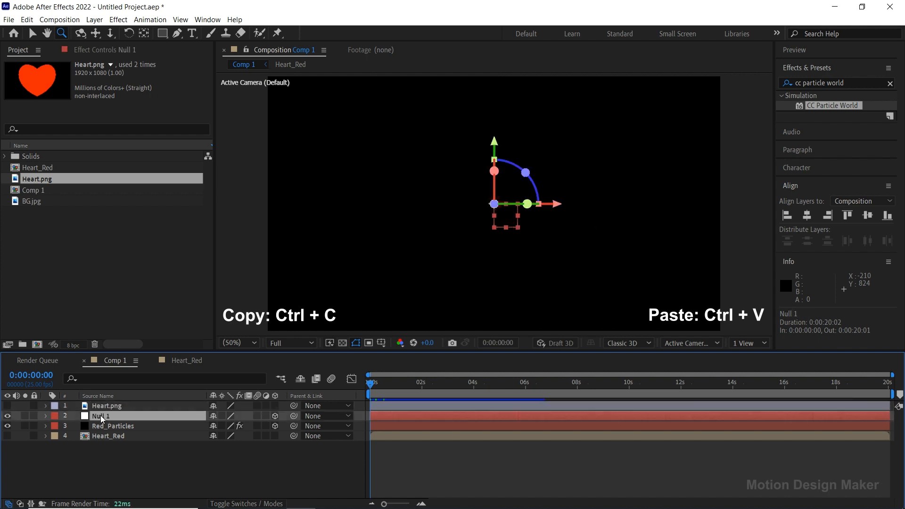
key("p")
left_click(75, 426)
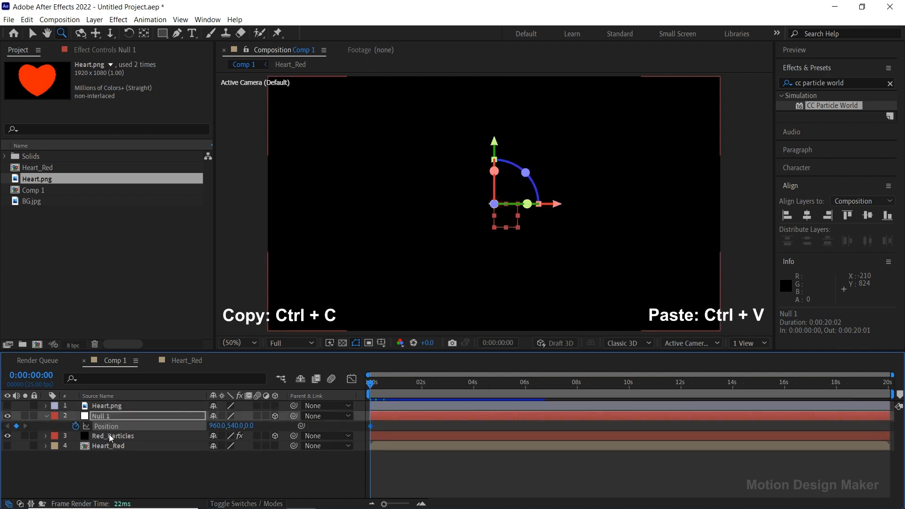
left_click_drag(378, 425, 367, 429)
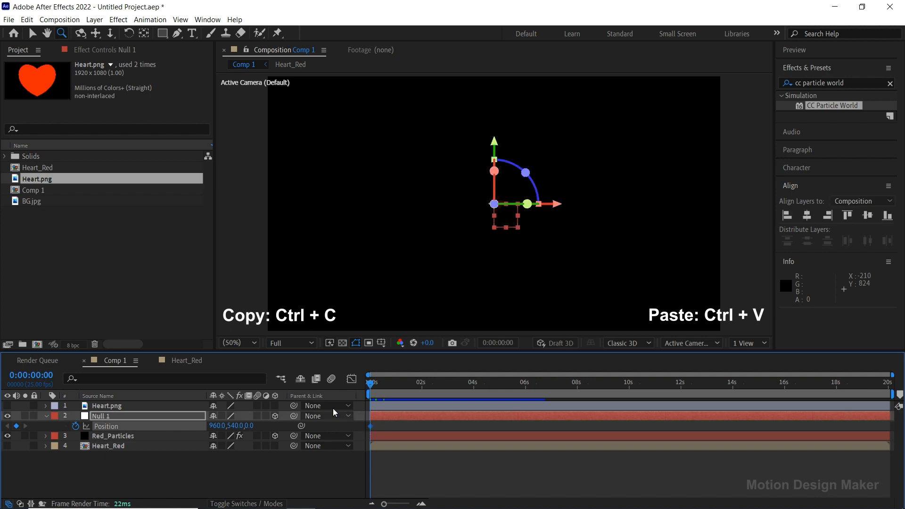
left_click(26, 19)
left_click(75, 126)
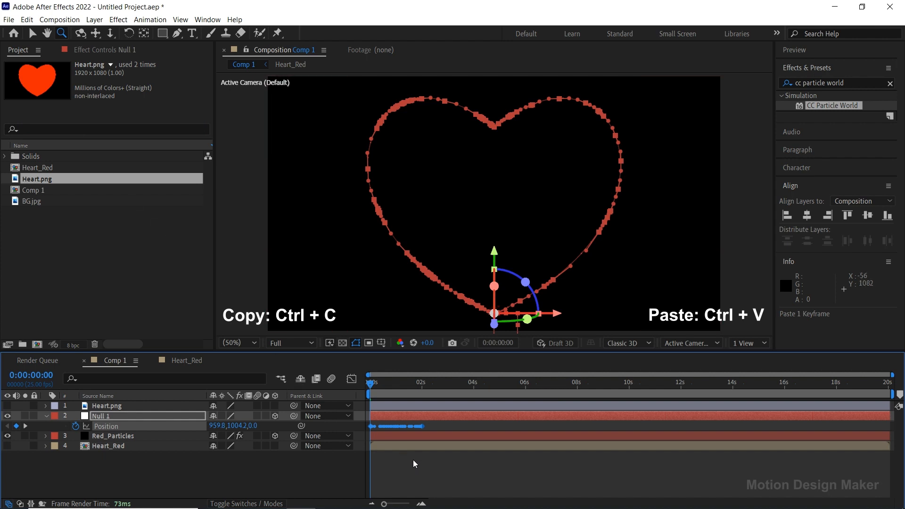
Play the null's motion along the heart path briefly and delete the Heart.png layer from Comp 1.
key("space")
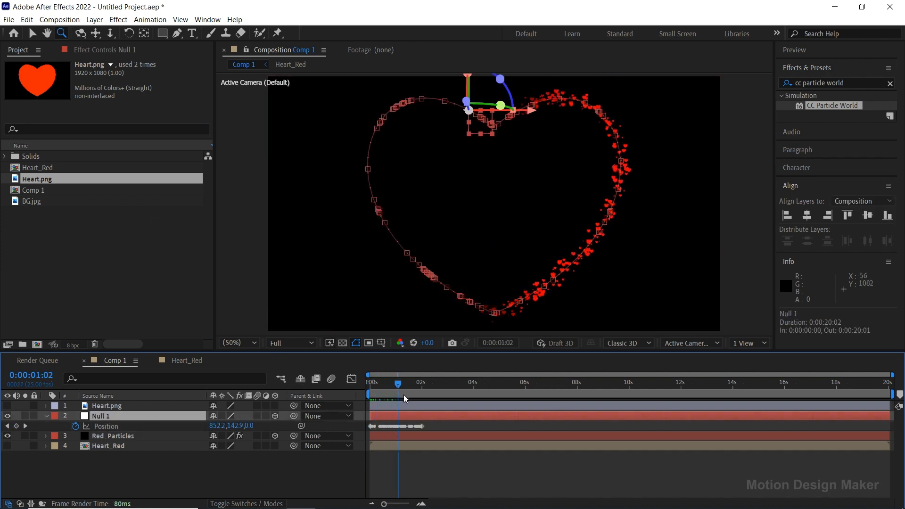
left_click(134, 406)
key("Delete")
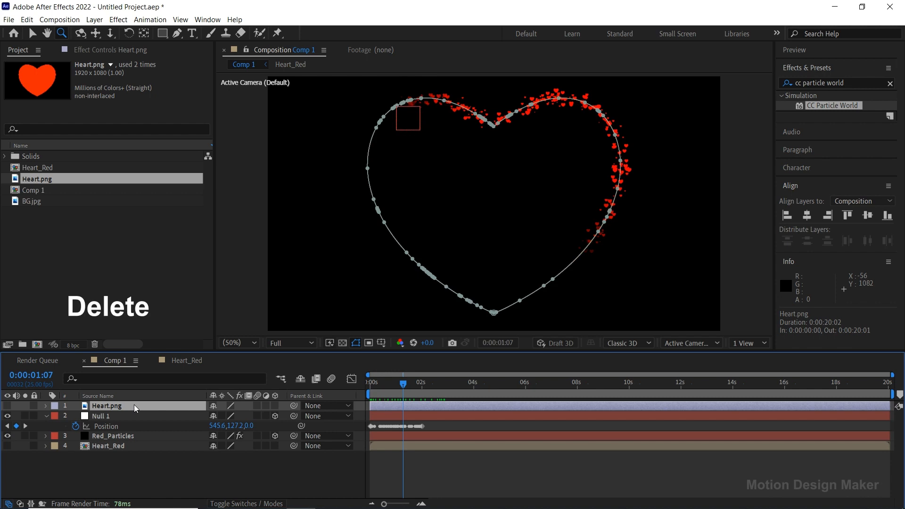
Preview the particles following the heart path from the start of the timeline.
left_click_drag(408, 383, 363, 389)
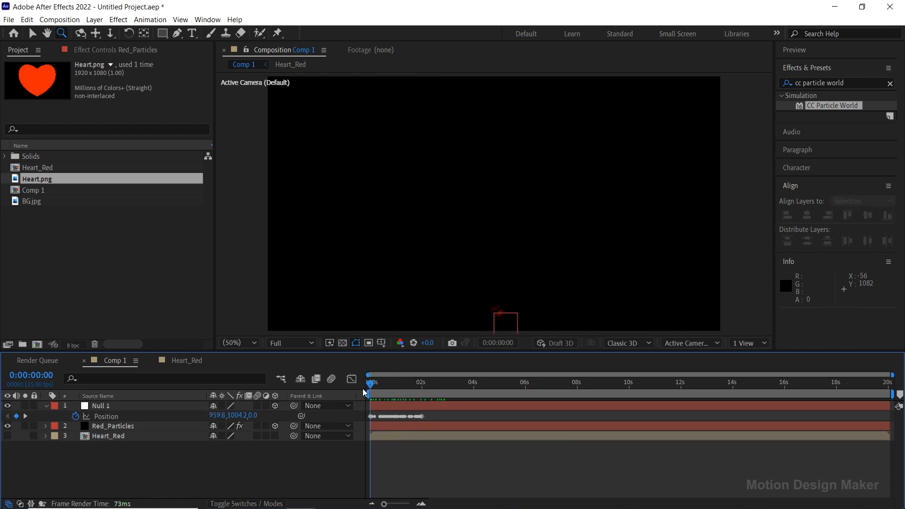
left_click(386, 402)
key("space")
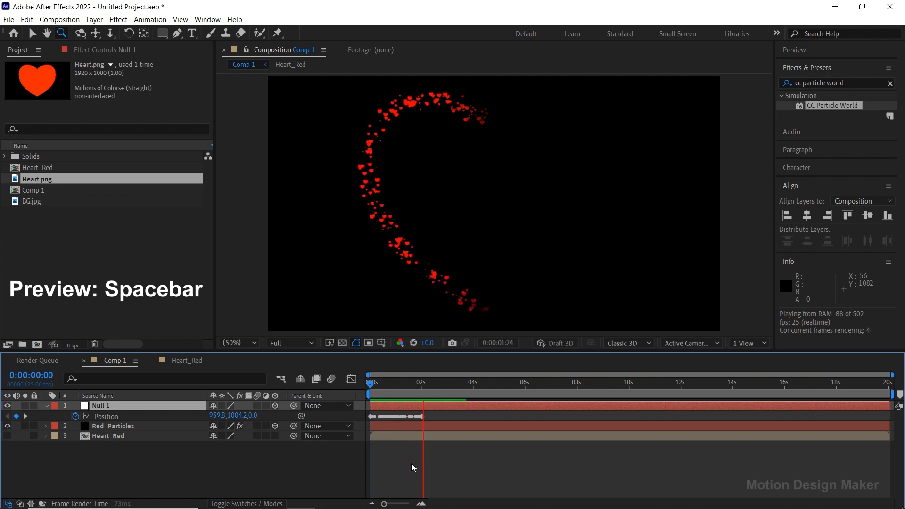
Time-reverse all of Null 1's Position keyframes.
left_click_drag(441, 394, 365, 421)
left_click_drag(384, 504, 408, 504)
left_click_drag(784, 414, 369, 425)
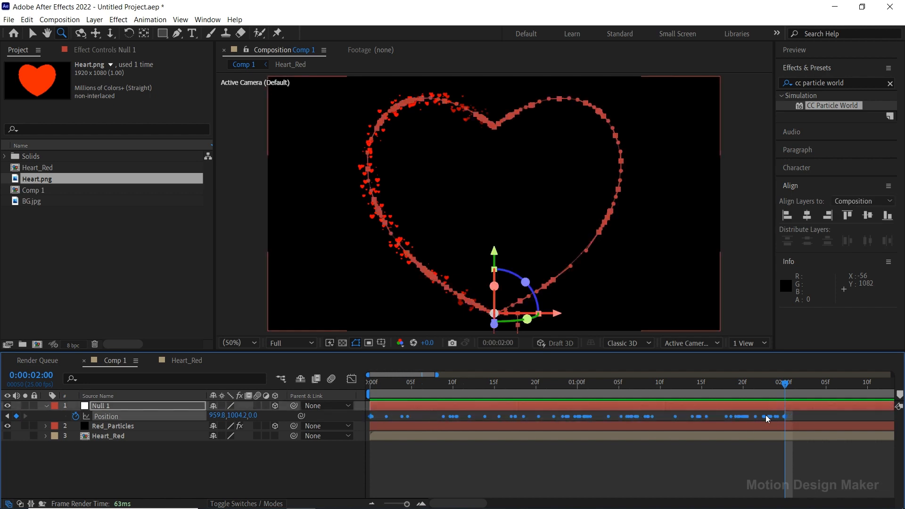
right_click(785, 416)
mouse_move(805, 409)
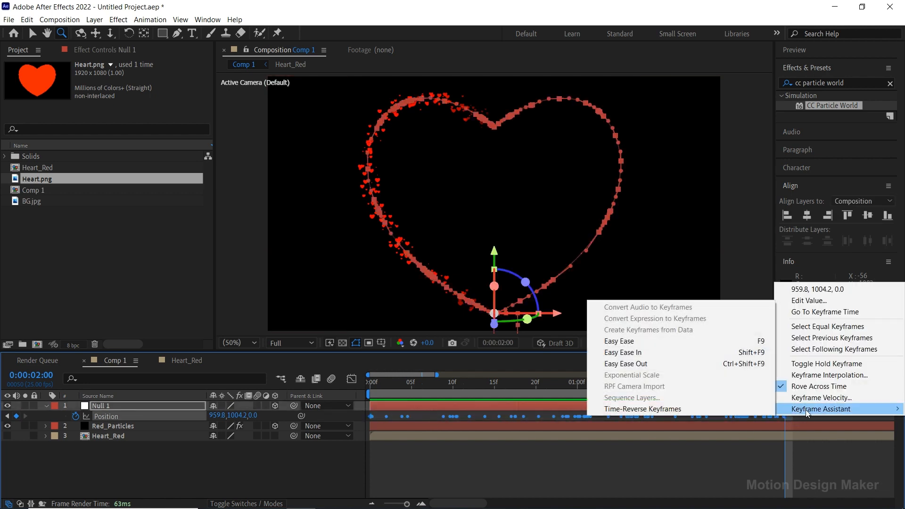
left_click(686, 408)
Preview the reversed particle motion from the start of the timeline.
left_click_drag(506, 386, 349, 402)
left_click(405, 460)
key("space")
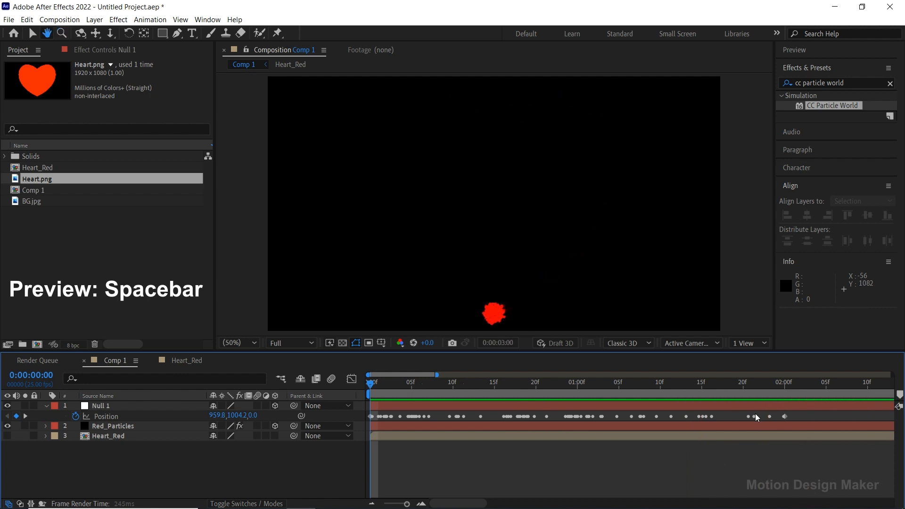
key("space")
Turn off Rove Across Time for all of Null 1's Position keyframes.
key("minus")
left_click_drag(519, 389, 353, 395)
left_click_drag(587, 418, 366, 414)
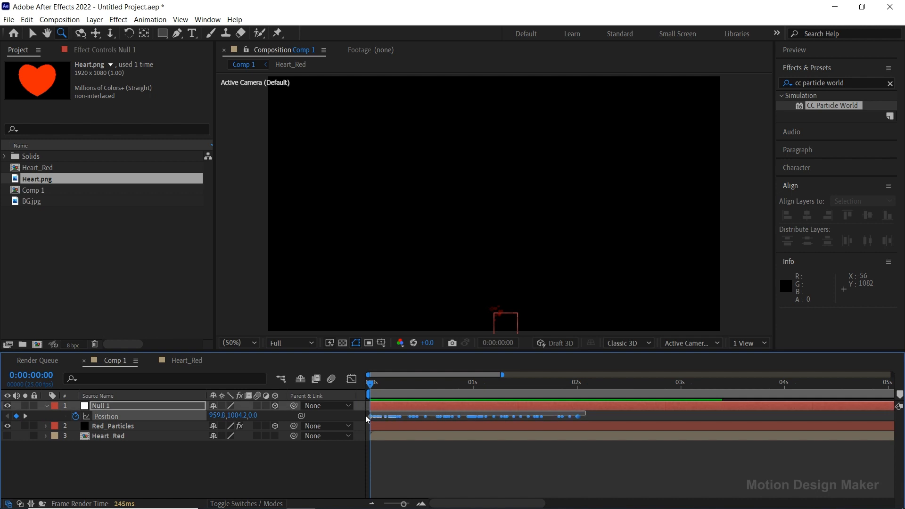
right_click(580, 416)
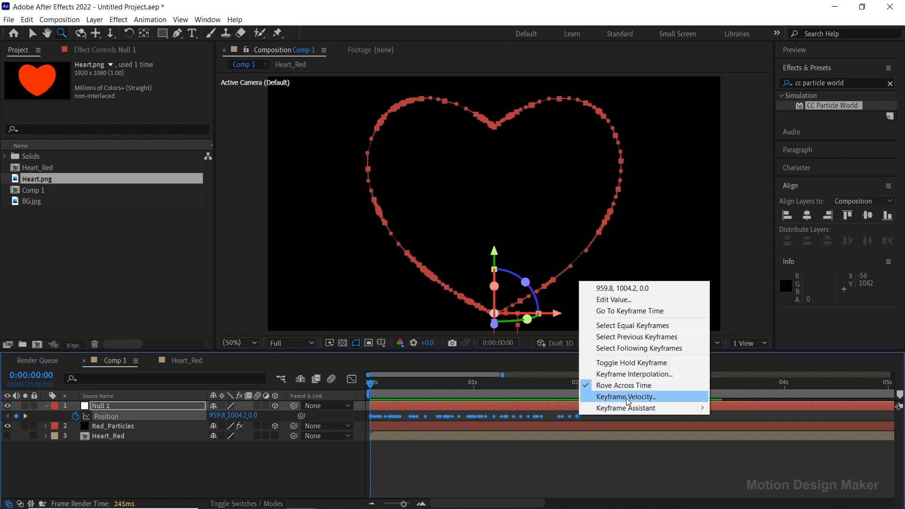
left_click(639, 386)
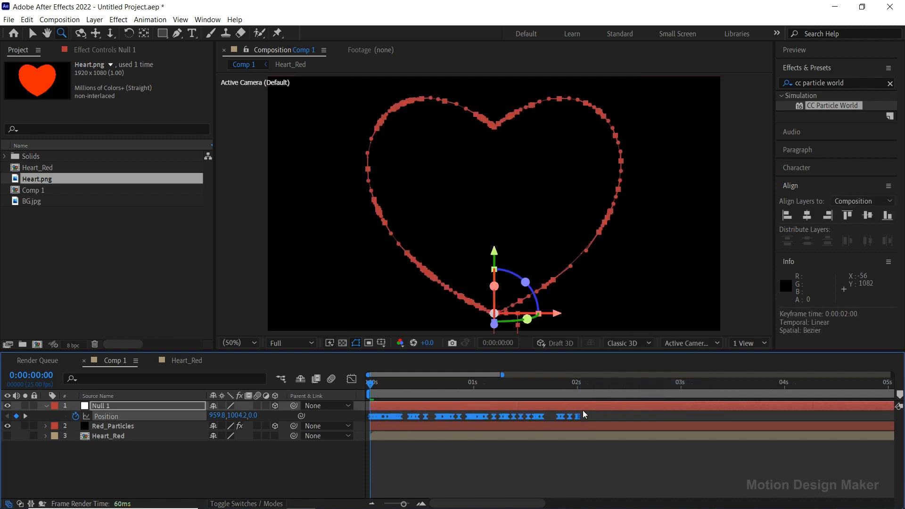
scroll(573, 425, "up", 3)
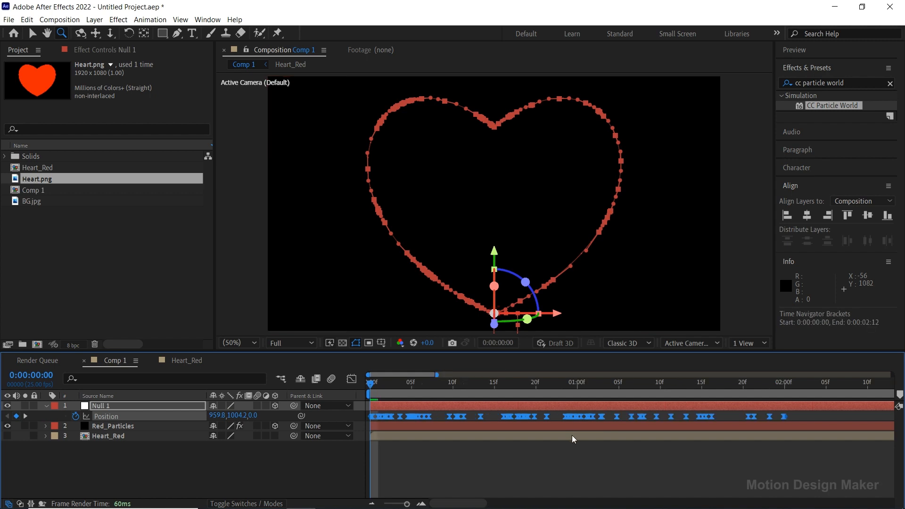
Stretch all of Null 1's Position keyframes proportionally so that the last one lands at 0:00:04:00.
left_click(729, 444)
left_click_drag(798, 385, 789, 386)
key("=")
key("=")
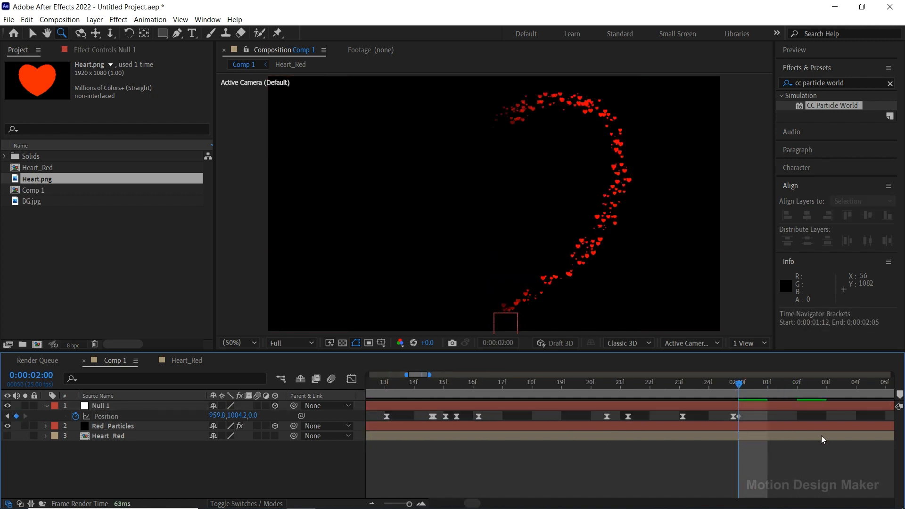
left_click_drag(761, 413, 328, 430)
left_click(377, 417, "ctrl")
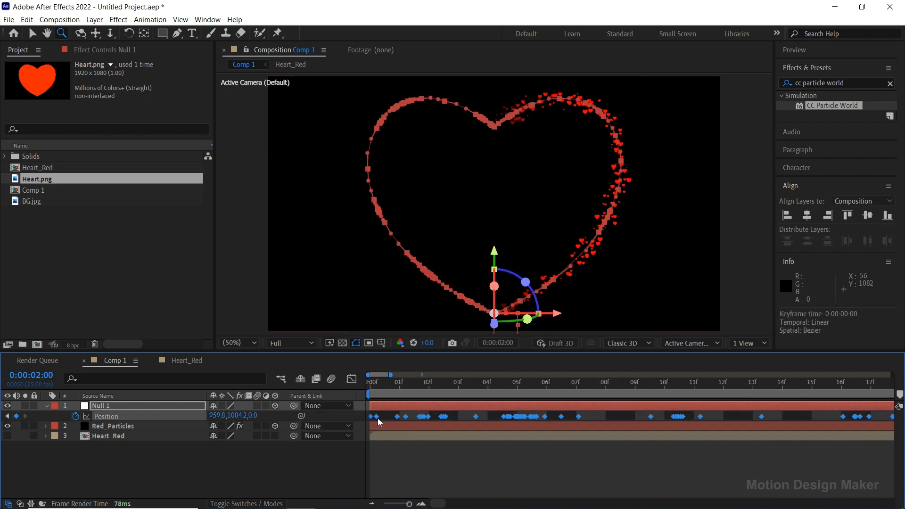
scroll(553, 458, "down", 1)
scroll(554, 457, "down", 4)
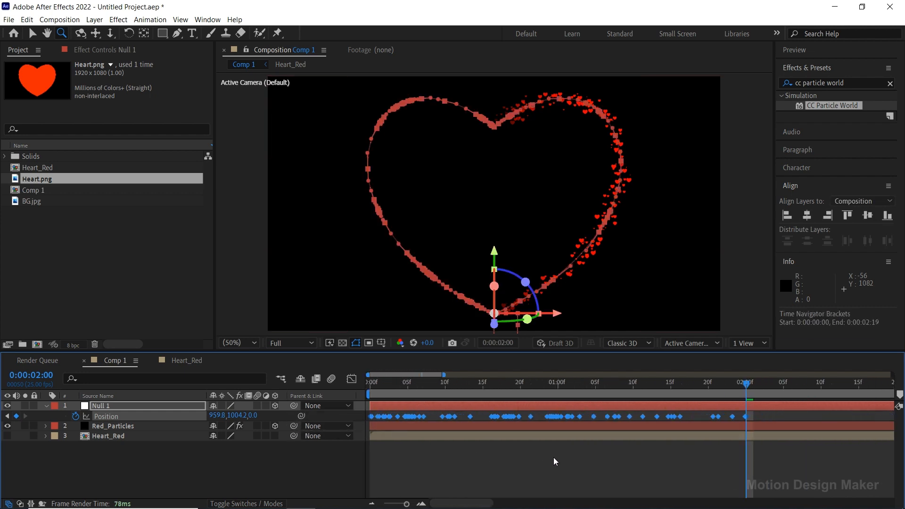
left_click_drag(592, 388, 781, 395)
left_click_drag(577, 417, 780, 420)
scroll(773, 434, "down", 3)
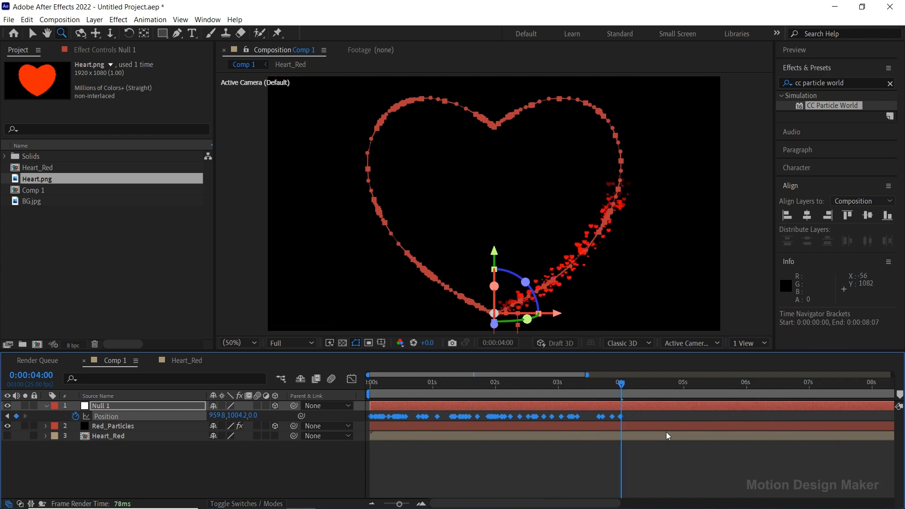
Add a layer marker with the comment "End" to Null 1 at 0:00:04:00.
left_click(624, 405)
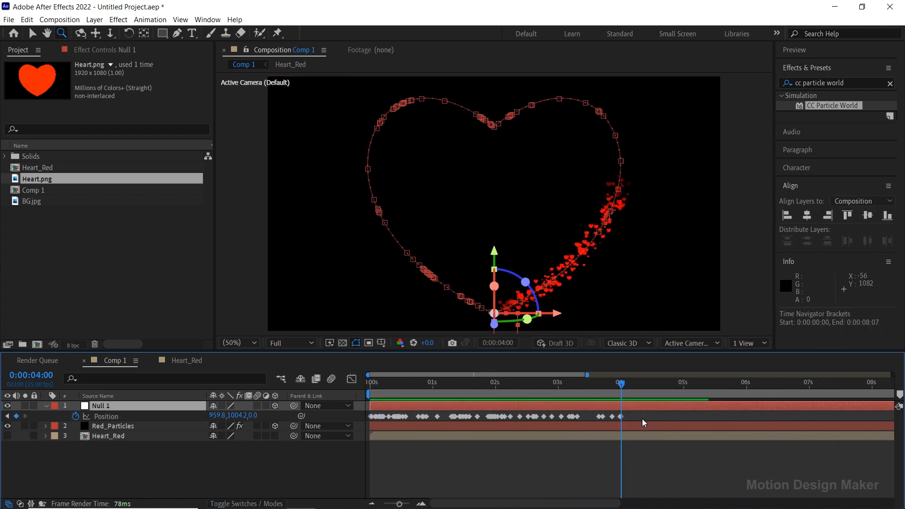
key("KP_Multiply")
double_click(621, 409)
type("End")
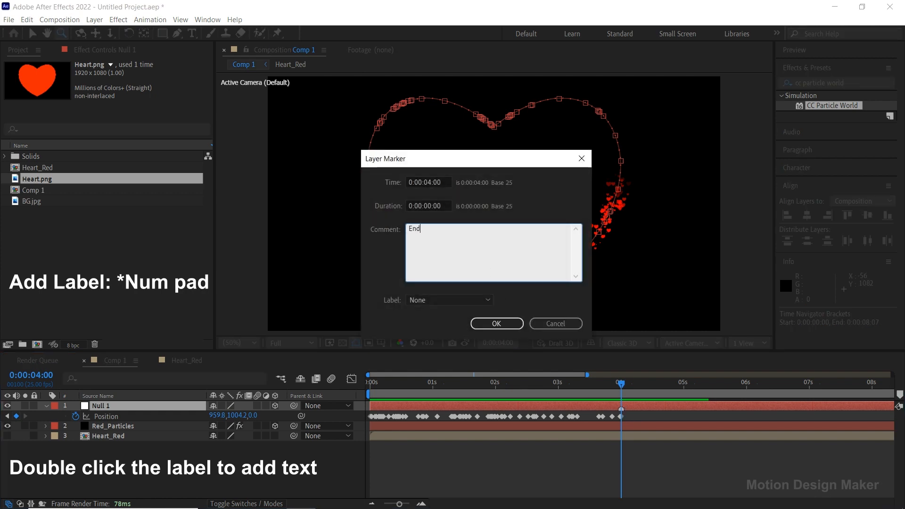
left_click(513, 325)
In Red_Particles' CC Particle World effect, set Birth Rate to 0.2 and Longevity to 4.15 seconds.
left_click(156, 426)
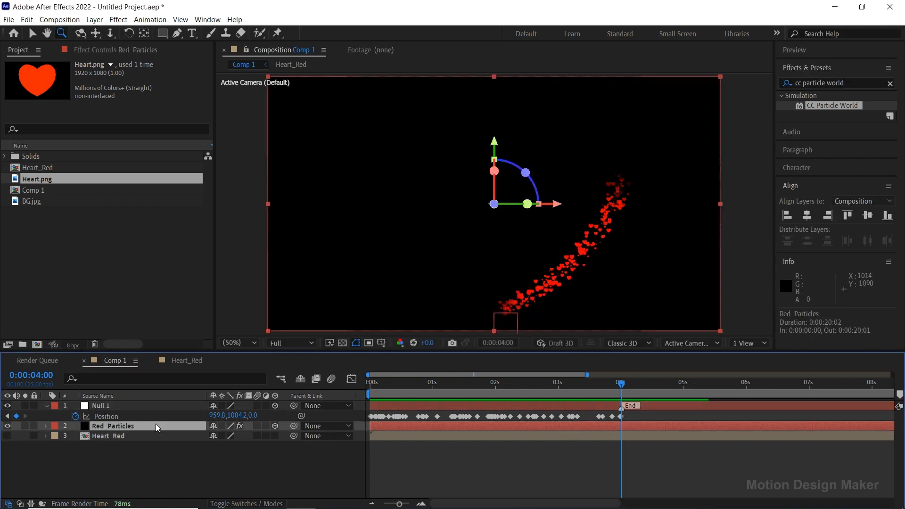
left_click(116, 50)
left_click(122, 95)
type("0.2")
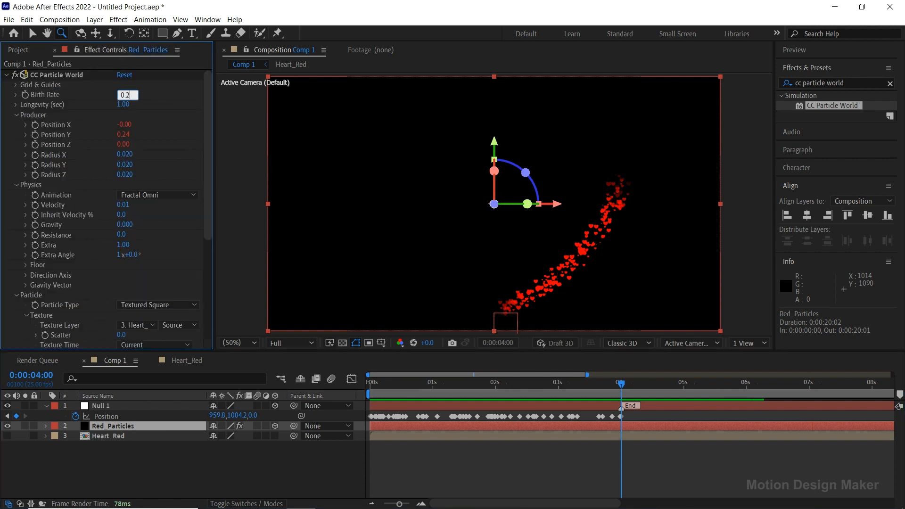
key("Return")
type("4.15")
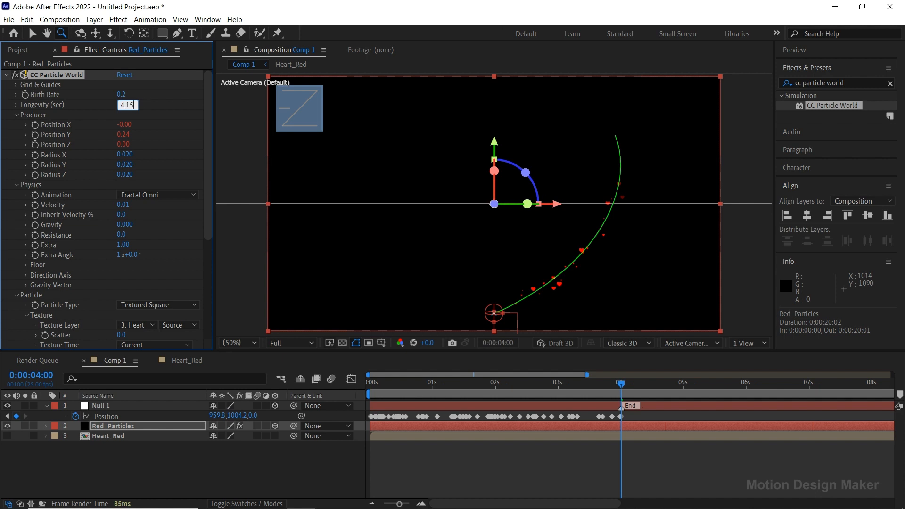
key("Return")
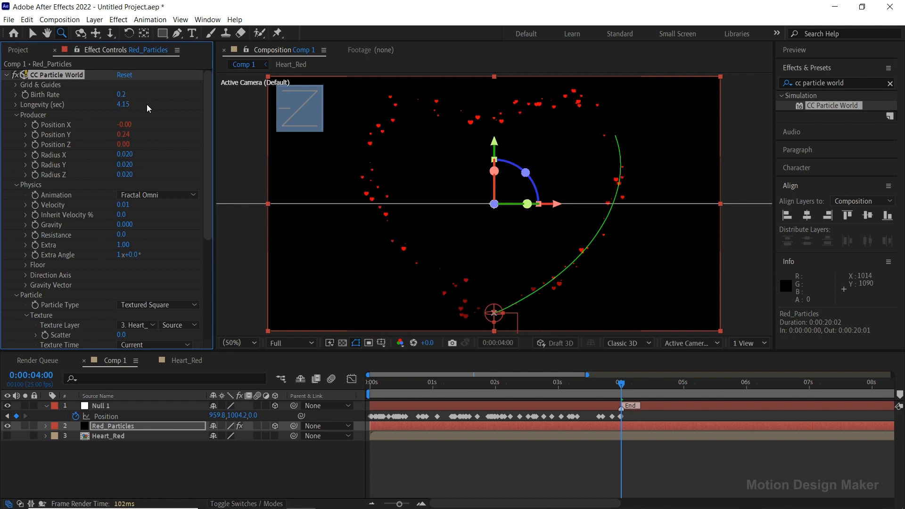
Preview the sparser, longer-lived particles from the start of the timeline.
left_click_drag(621, 385, 346, 403)
key("space")
left_click(492, 461)
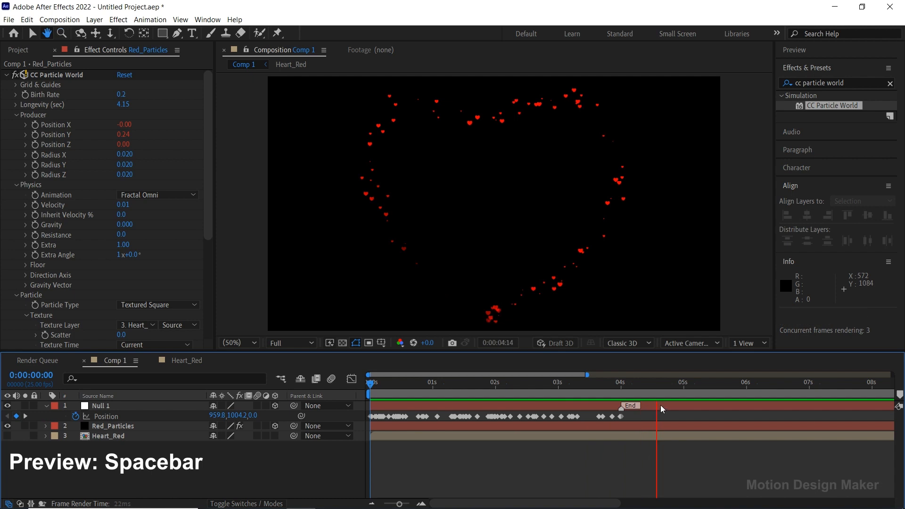
Copy all of Null 1's Position keyframes.
left_click(622, 394)
left_click_drag(637, 414, 365, 430)
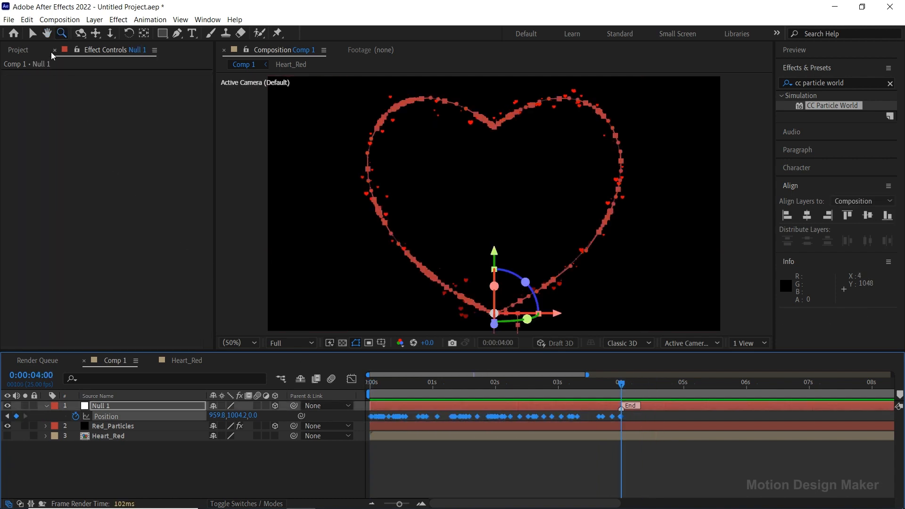
left_click(27, 19)
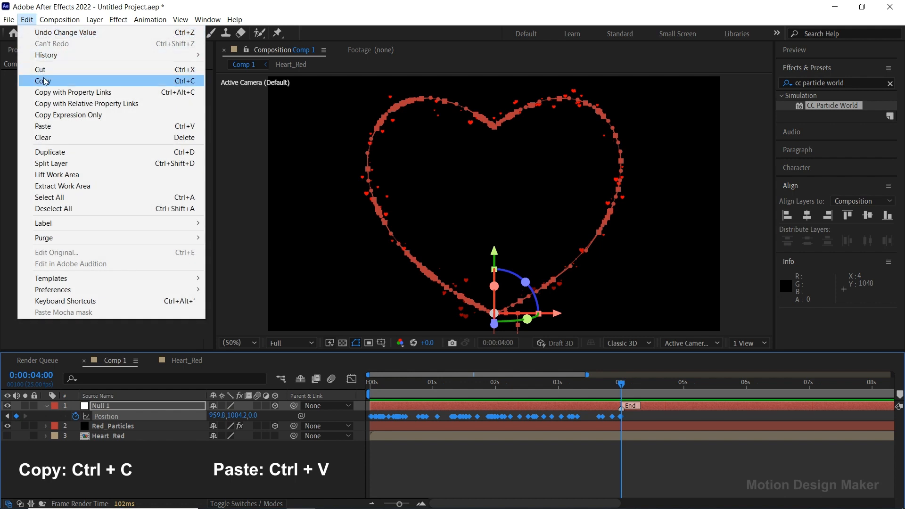
left_click(44, 81)
Paste the copied Position keyframes on Null 1 at 0:00:04:00 to repeat the heart path.
left_click(678, 465)
scroll(661, 424, "up", 5)
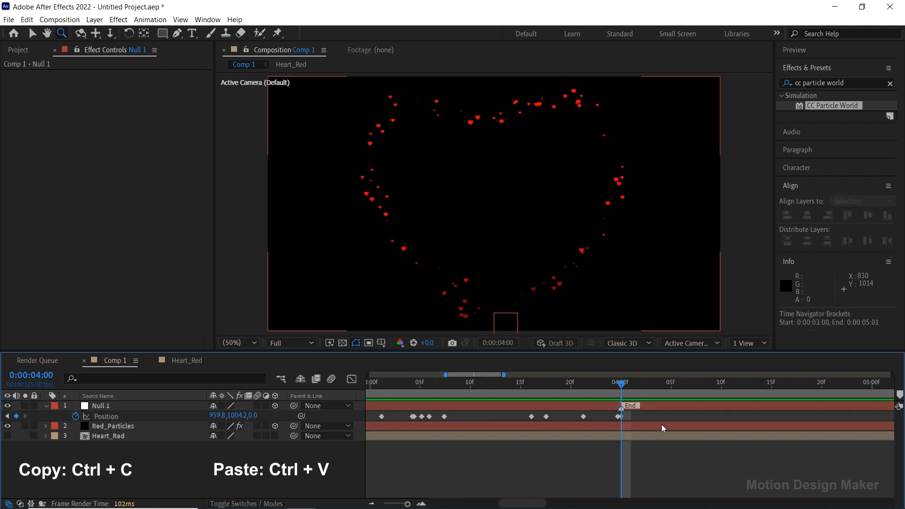
scroll(661, 427, "down", 3)
left_click(555, 416)
scroll(599, 448, "down", 3)
left_click(27, 20)
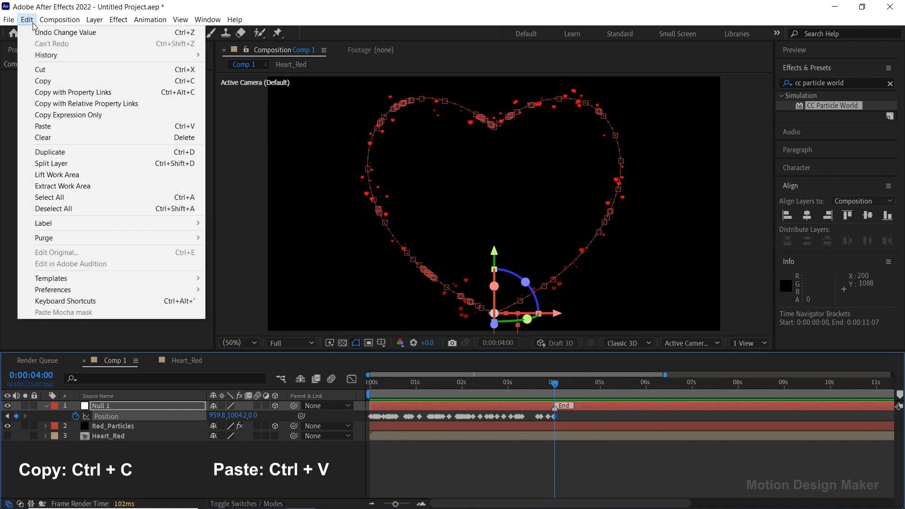
left_click(86, 125)
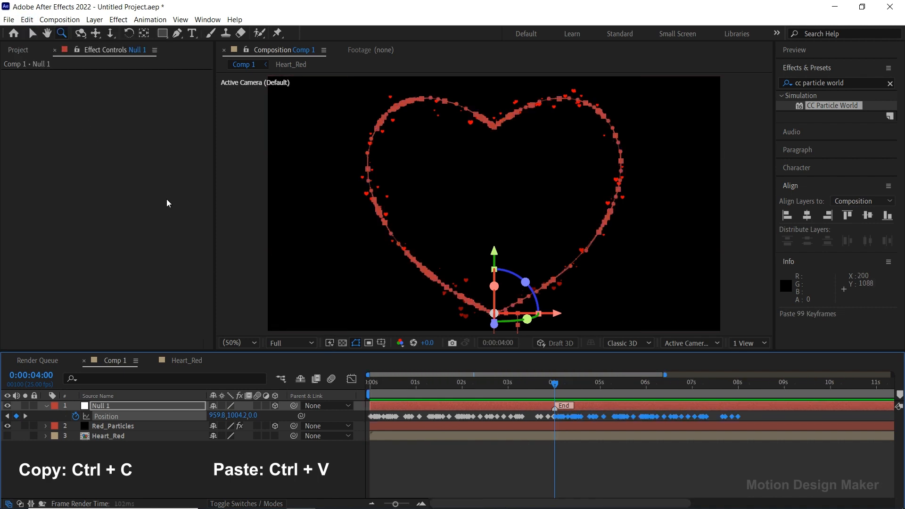
Paste the Position keyframes again on Null 1 at 0:00:08:00, aligned with the last existing keyframe.
left_click(737, 388)
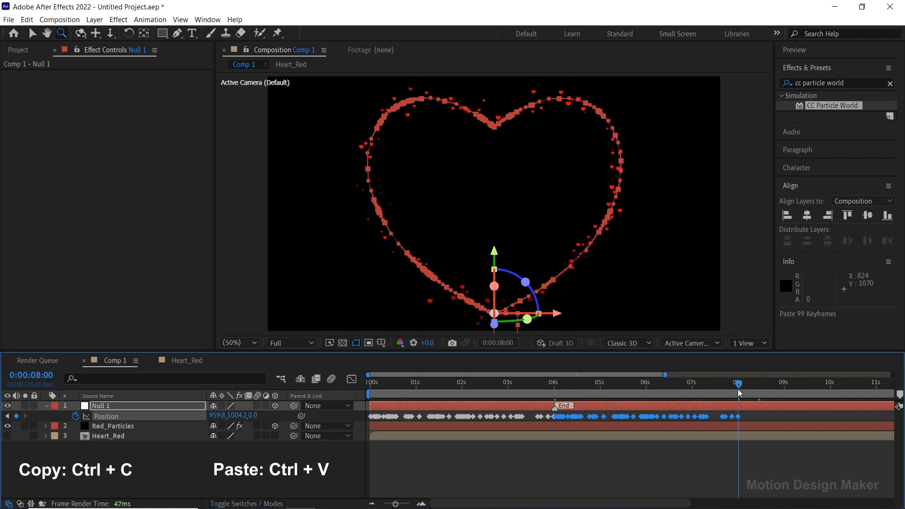
scroll(632, 440, "up", 6)
left_click(658, 449)
left_click(629, 420)
scroll(678, 431, "down", 6)
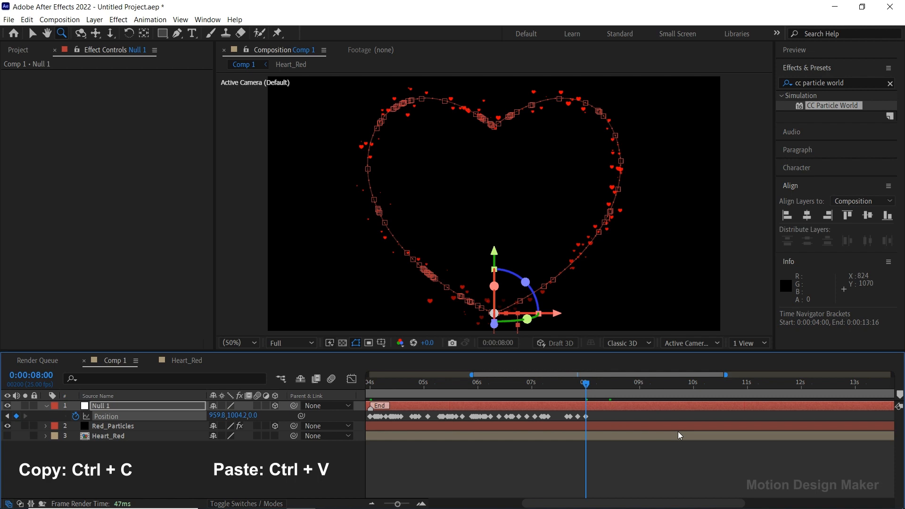
left_click(27, 19)
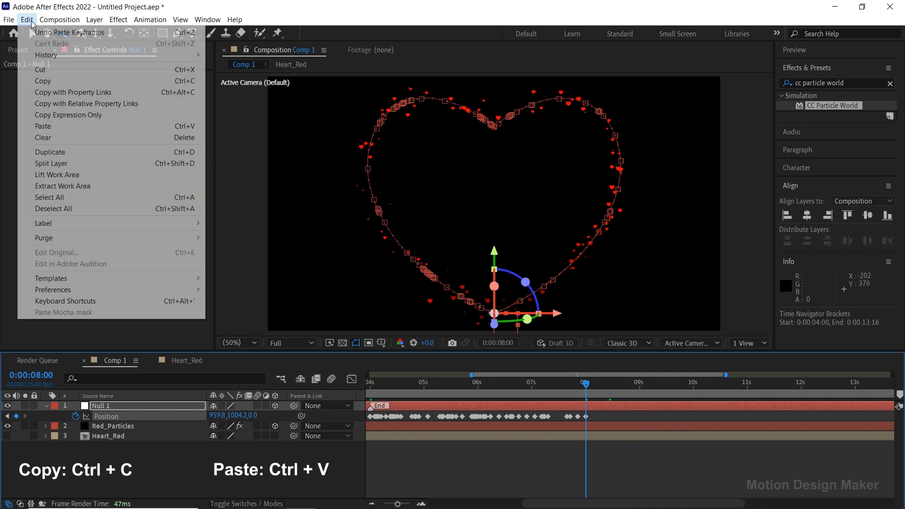
left_click(89, 126)
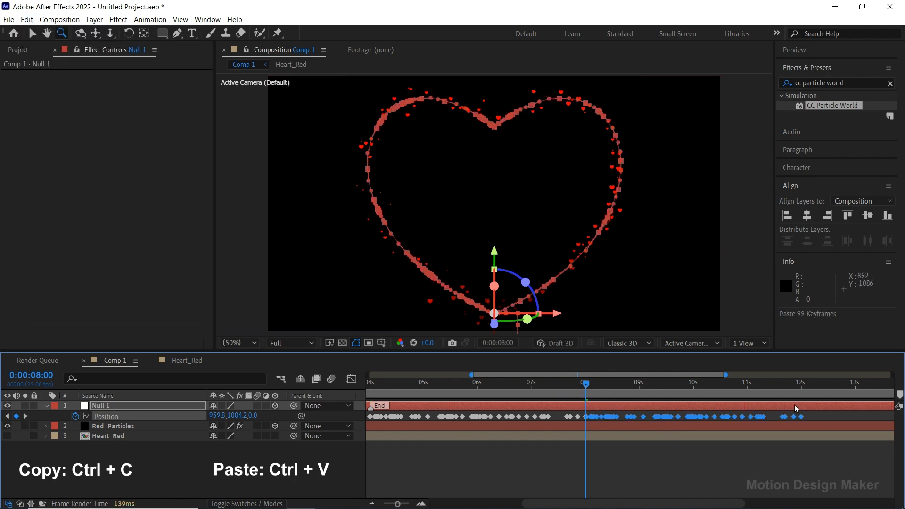
Paste another repeat of the Position keyframes on Null 1 at 0:00:12:00, aligned with the last keyframe.
left_click(805, 395)
left_click(835, 469)
key("equal")
key("equal")
key("equal")
left_click_drag(813, 413, 801, 420)
key("minus")
key("minus")
key("minus")
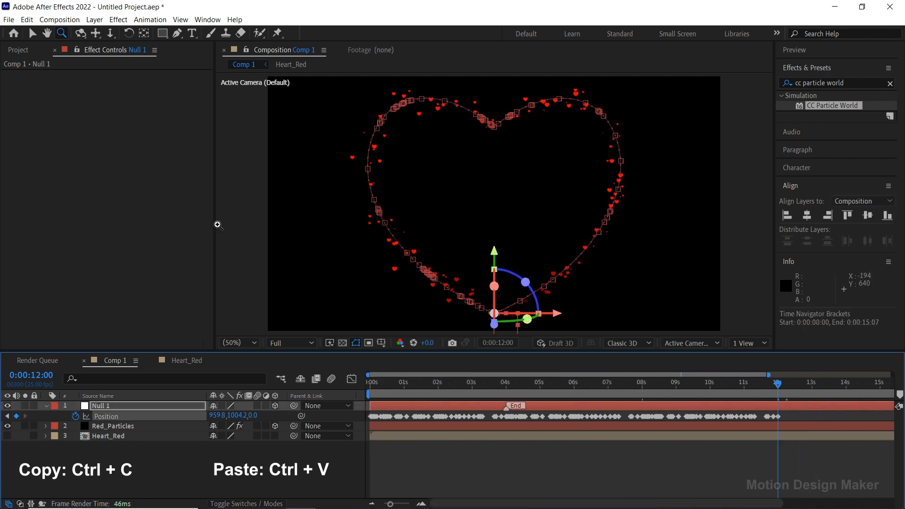
left_click(27, 20)
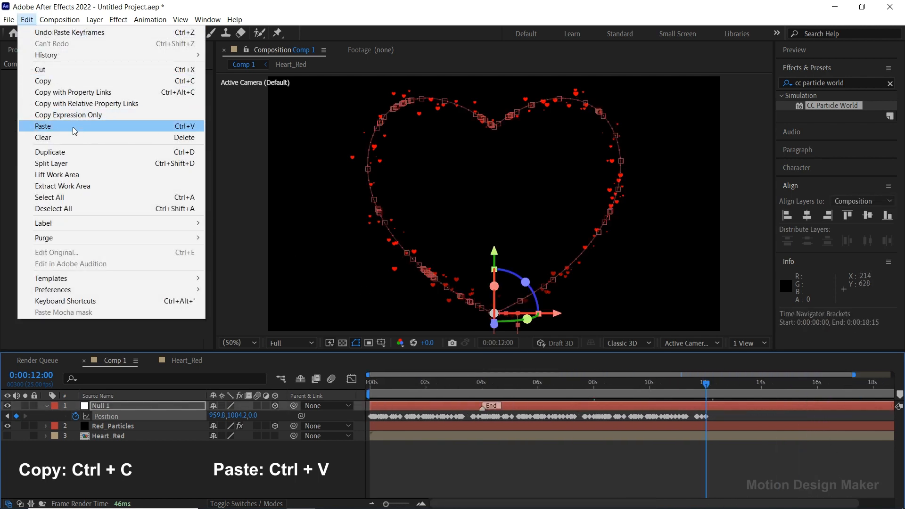
left_click(73, 127)
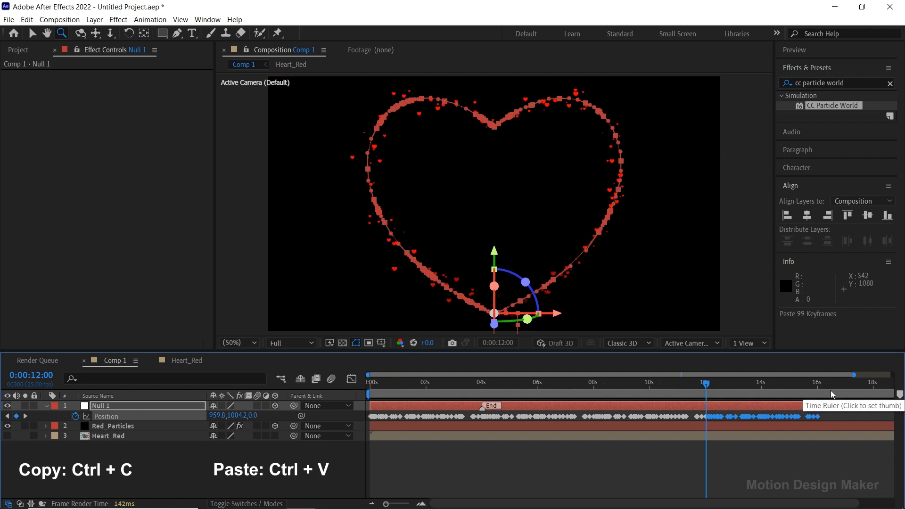
Paste the final repeat of the Position keyframes on Null 1 at 0:00:16:00, covering the rest of the composition.
key("minus")
left_click(785, 386)
key("equal")
key("equal")
key("equal")
key("equal")
left_click_drag(794, 414, 785, 423)
key("minus")
key("minus")
key("minus")
key("minus")
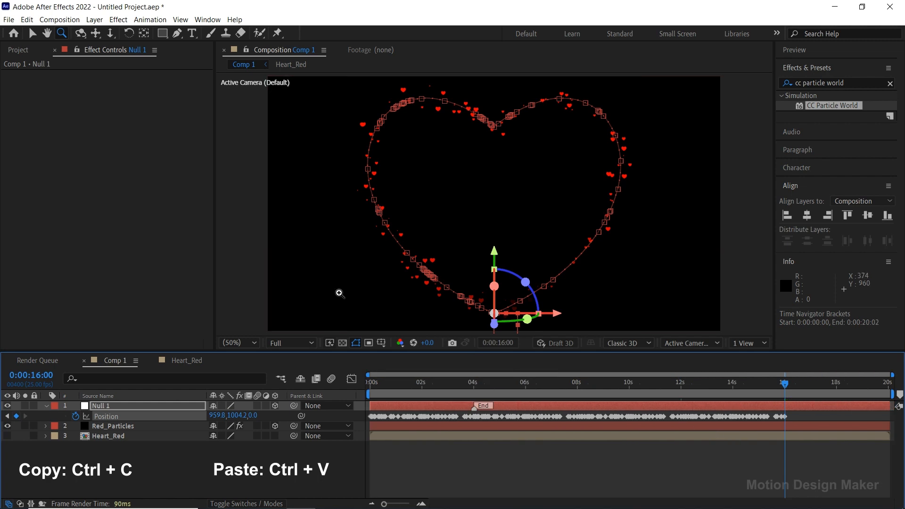
left_click(31, 21)
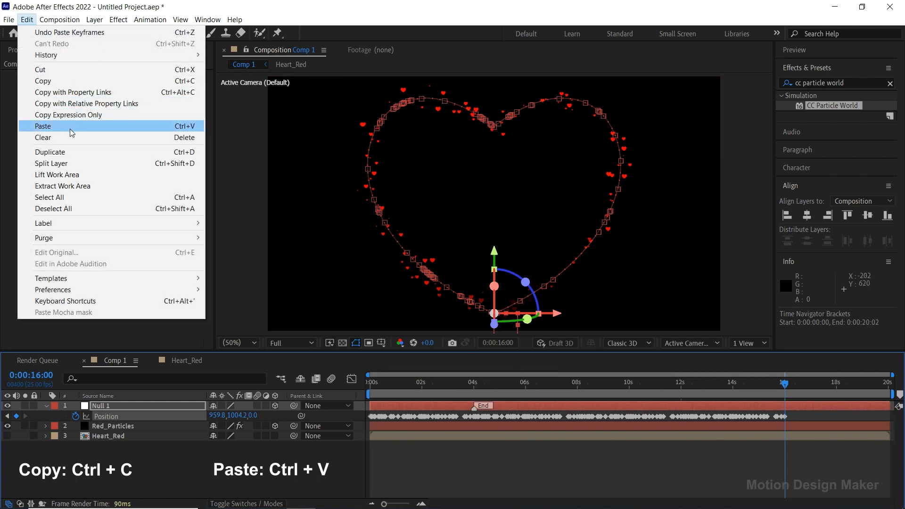
left_click(70, 128)
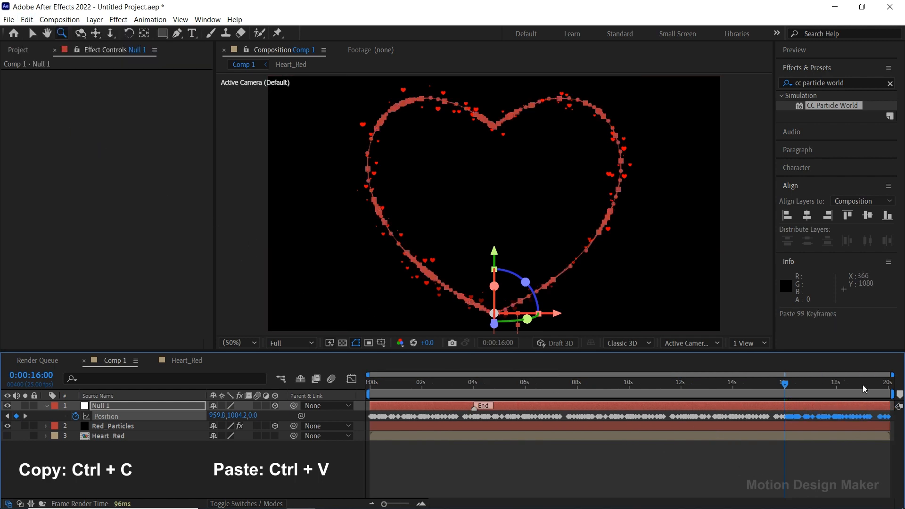
Return the current time to the End marker at 0:00:04:00 and collapse Null 1's properties.
left_click(891, 389)
left_click(706, 499)
mouse_move(474, 383)
left_mouse_down()
mouse_move(337, 386)
mouse_move(485, 391)
mouse_move(477, 400)
left_mouse_up()
left_click(481, 405)
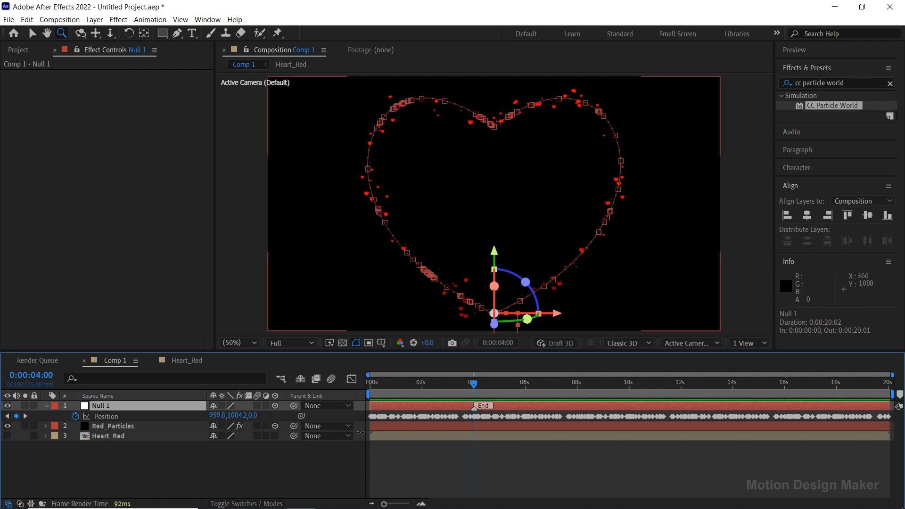
left_click(46, 407)
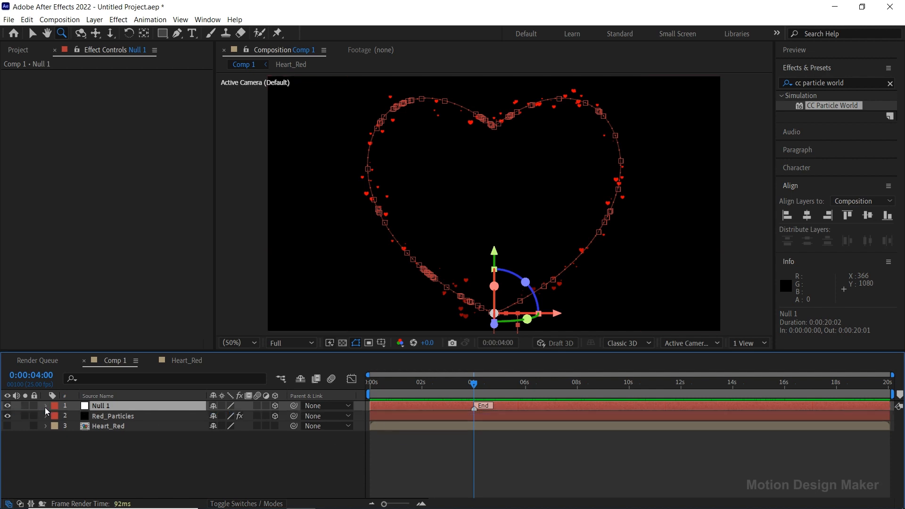
Duplicate the Null 1 and Red_Particles layers together.
left_click(102, 416, "ctrl")
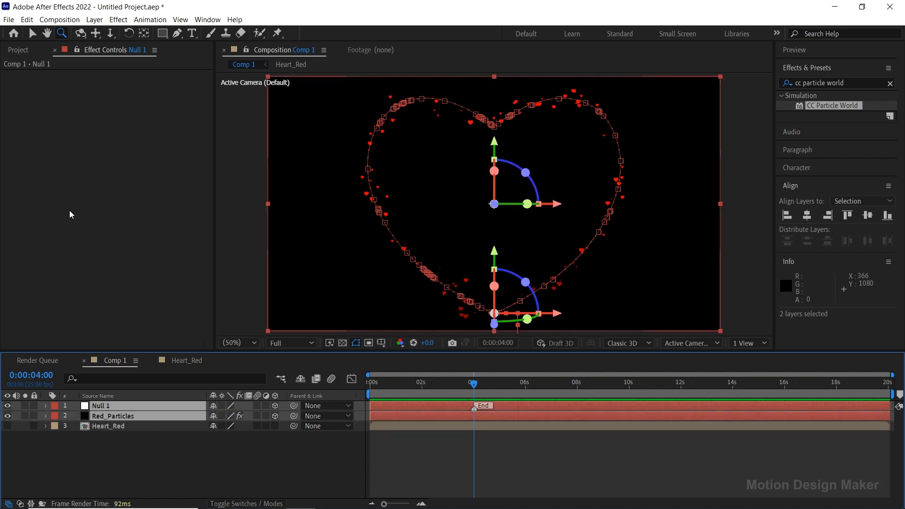
left_click(19, 50)
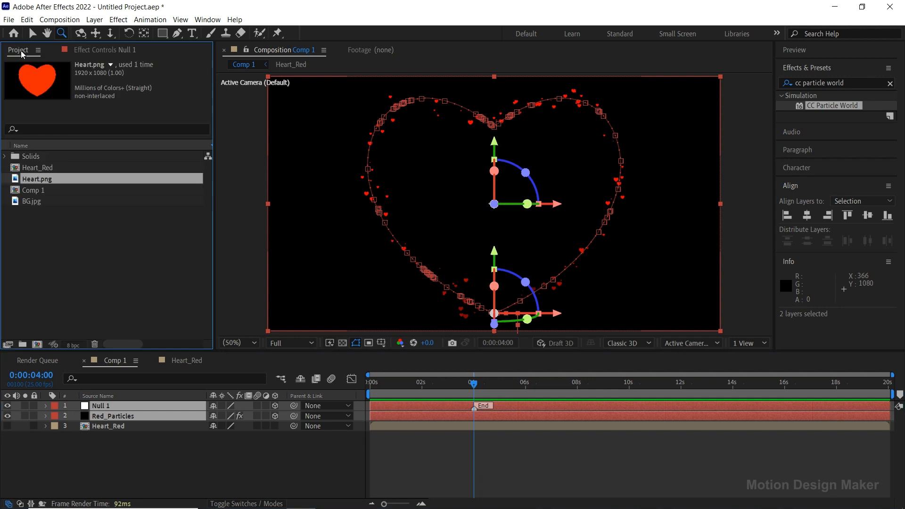
left_click(27, 19)
left_click(92, 151)
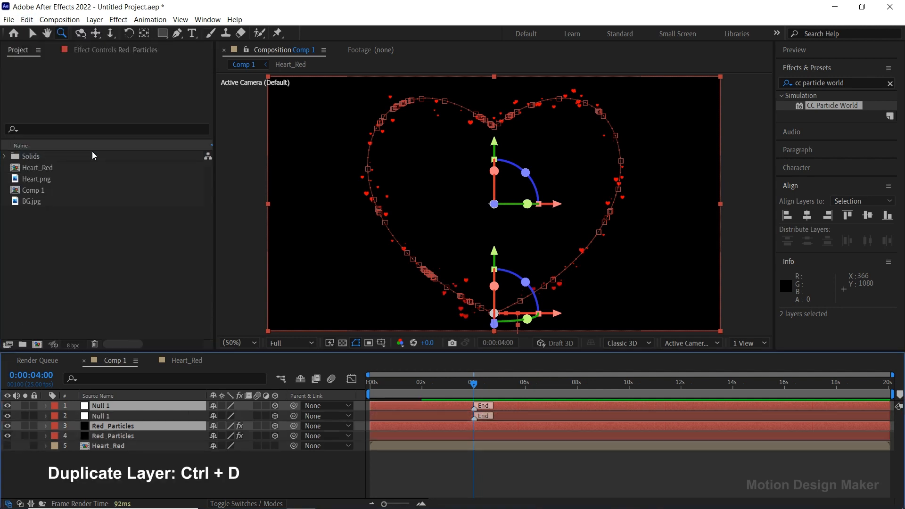
Move the duplicated Red_Particles layer directly beneath the topmost null and rename it Yellow_Particles.
left_click_drag(124, 425, 123, 415)
left_click(106, 421)
key("Return")
left_click(104, 415)
type("Yellow")
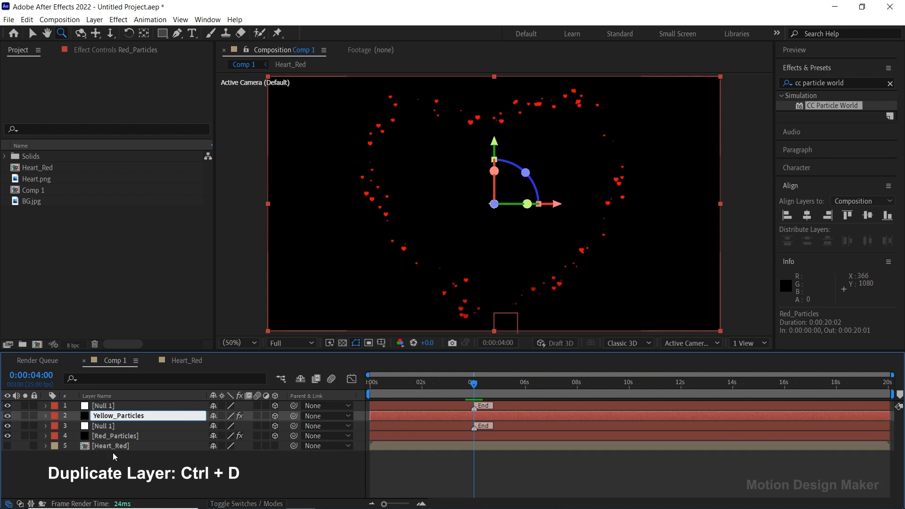
left_click(115, 457)
Duplicate the Heart_Red composition in the project.
left_click(39, 171)
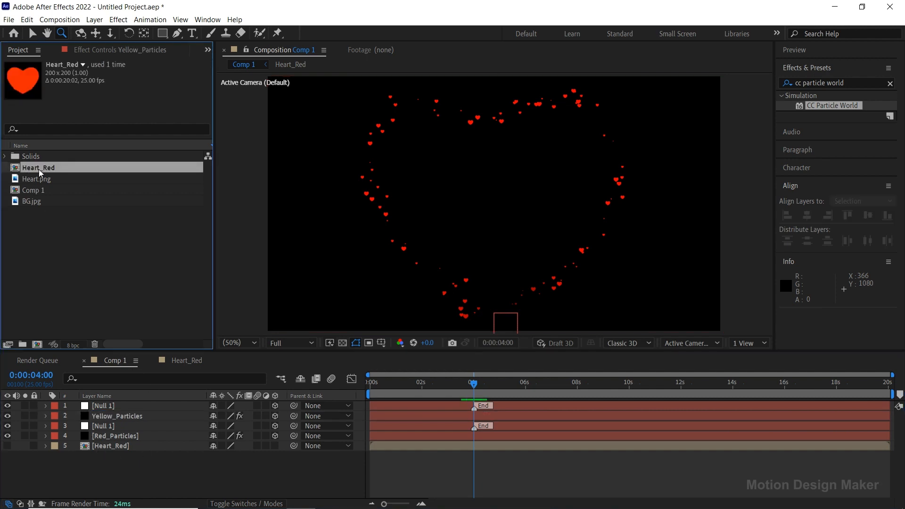
left_click(27, 20)
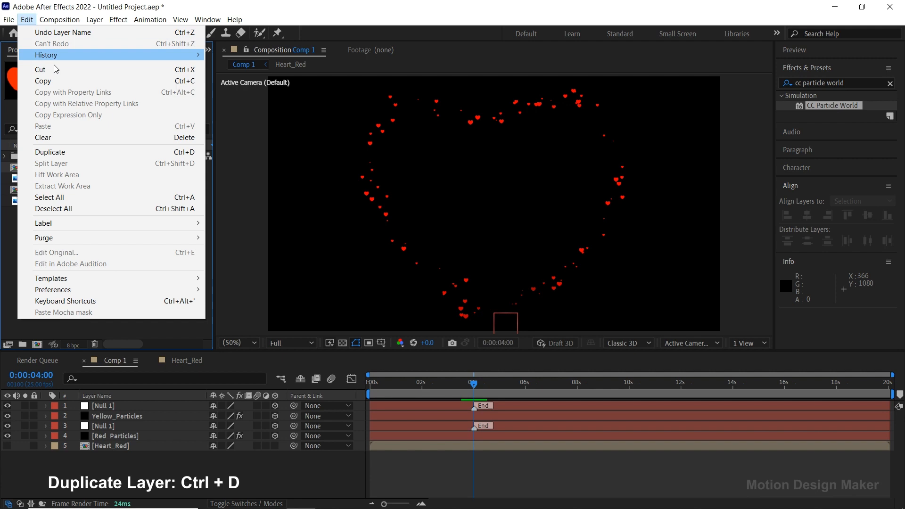
left_click(83, 152)
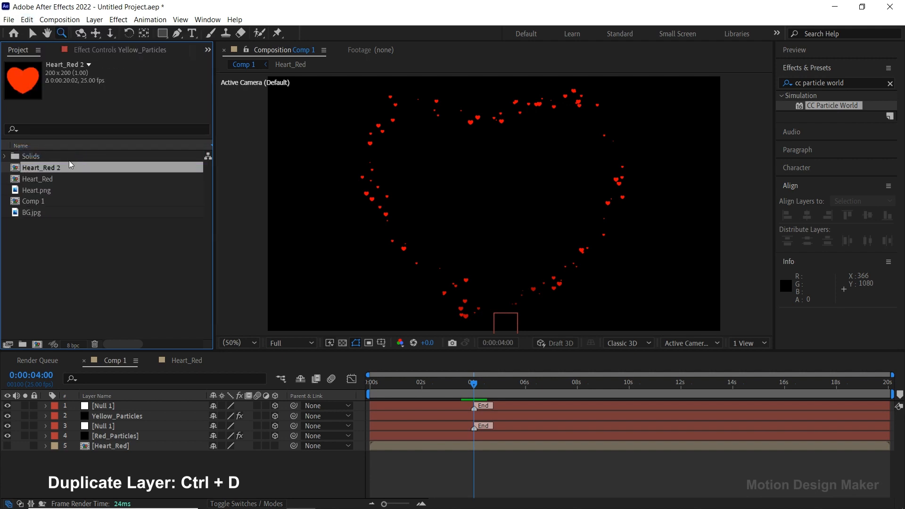
Rename the duplicated heart composition Heart_Yellow and add it to Comp 1 beneath the Heart_Red layer.
key("Return")
type("Yel")
key("Return")
left_click_drag(66, 172, 92, 458)
Open the Heart_Yellow composition and apply the Fill effect to its Heart.png layer.
double_click(92, 457)
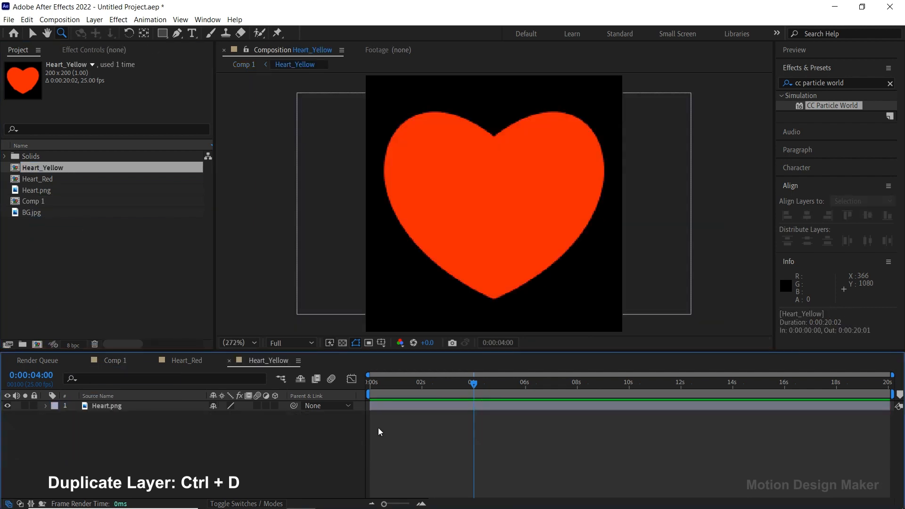
left_click(445, 407)
left_click_drag(859, 82, 757, 92)
type("fill")
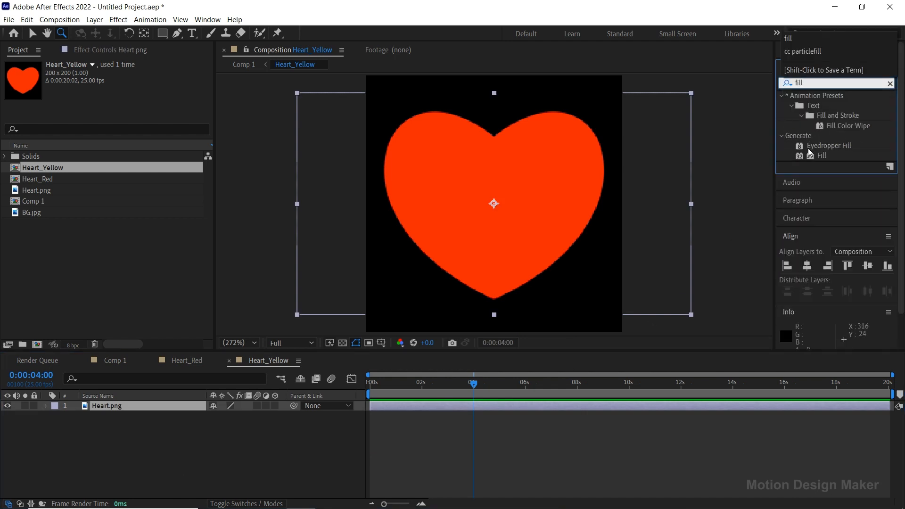
left_click(821, 156)
left_click_drag(822, 156, 597, 330)
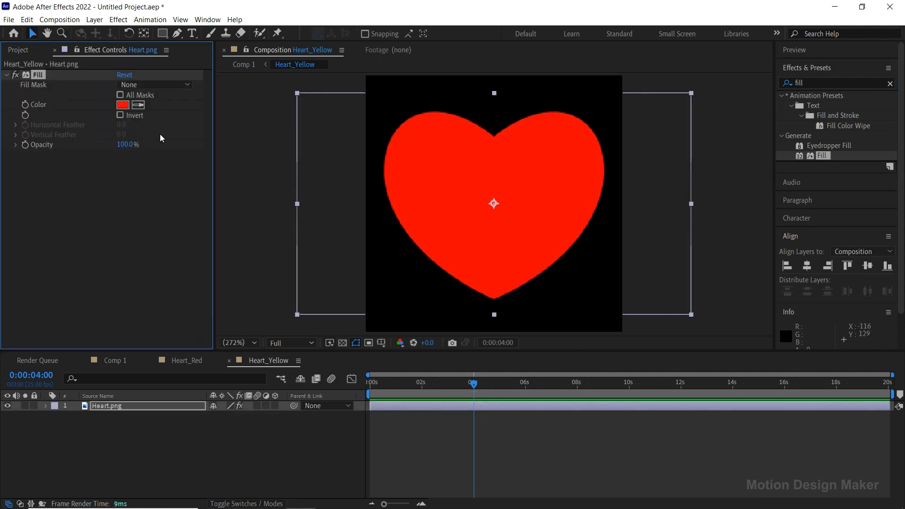
Set the Fill color of Heart.png in Heart_Yellow to yellow (FFE300).
left_click(122, 105)
left_click(275, 450)
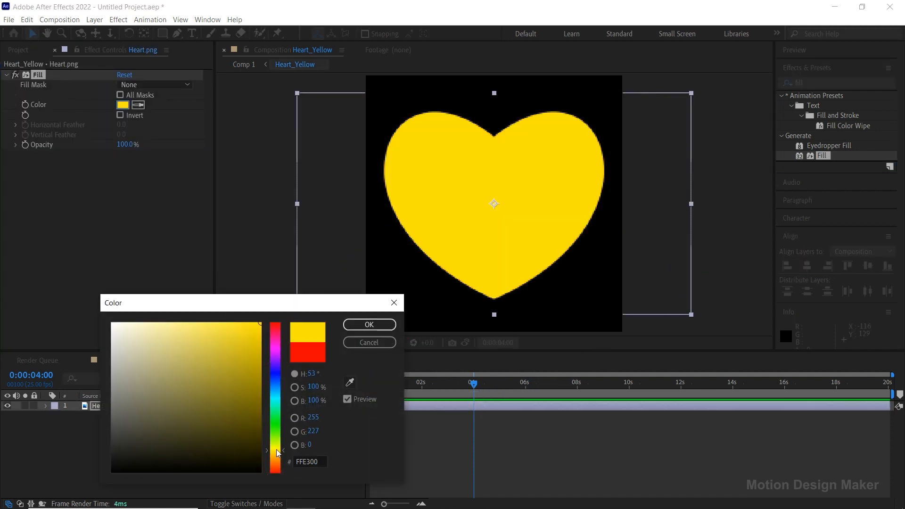
left_click(386, 325)
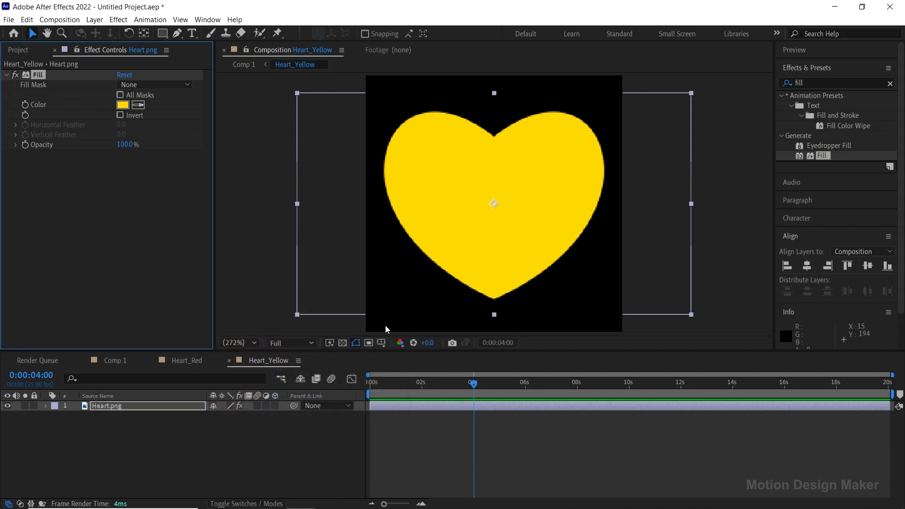
Return to Comp 1 and hide the Heart_Yellow layer.
key("Tab")
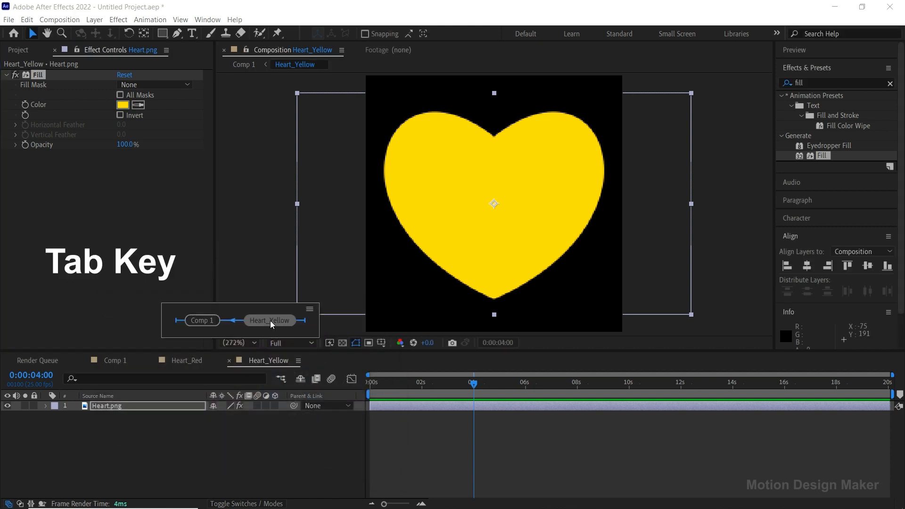
left_click(217, 320)
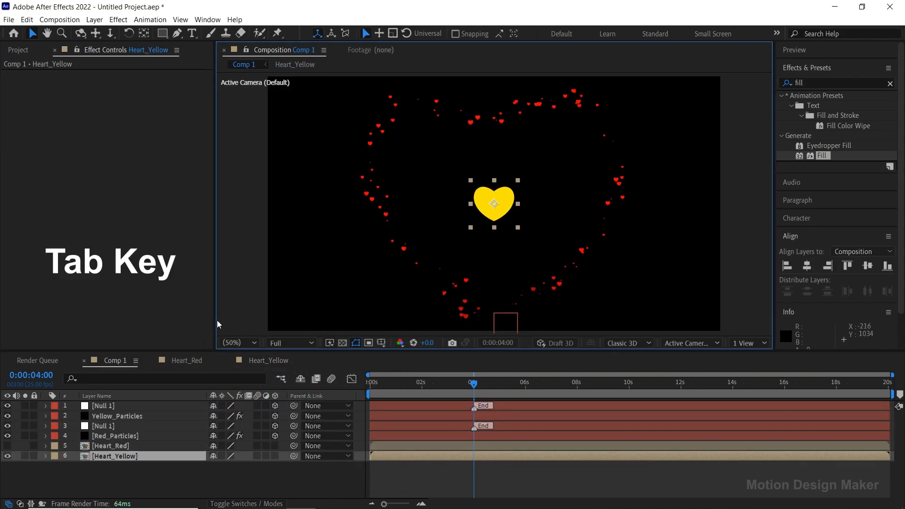
left_click(7, 456)
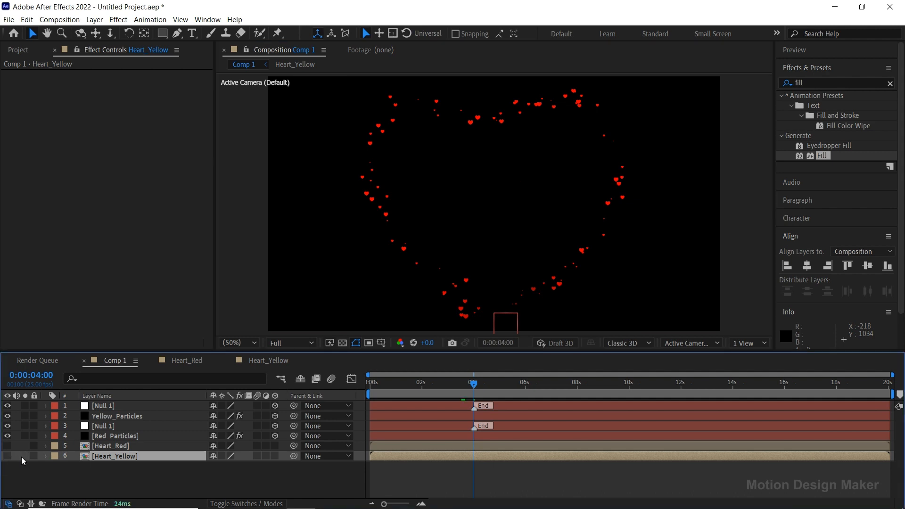
Set the particle Texture Layer of Yellow_Particles' CC Particle World effect to Heart_Yellow.
left_click(141, 417)
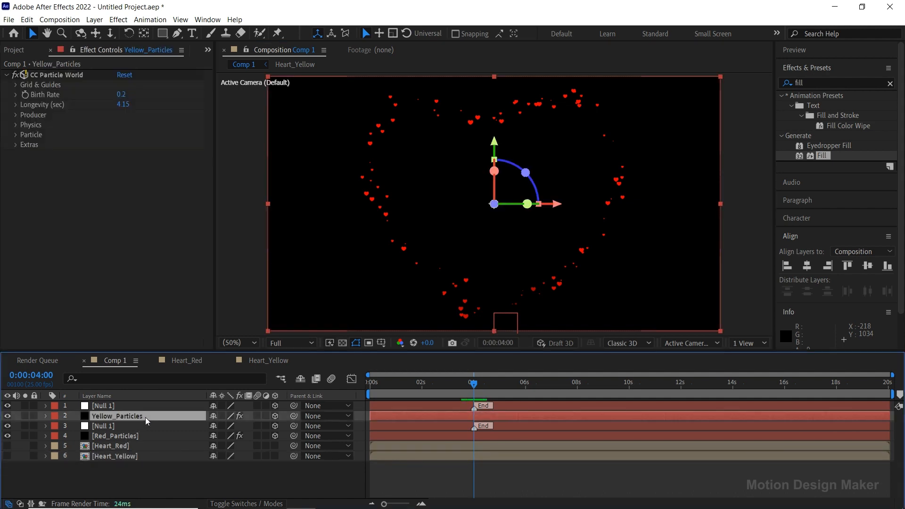
left_click(16, 135)
left_click(26, 155)
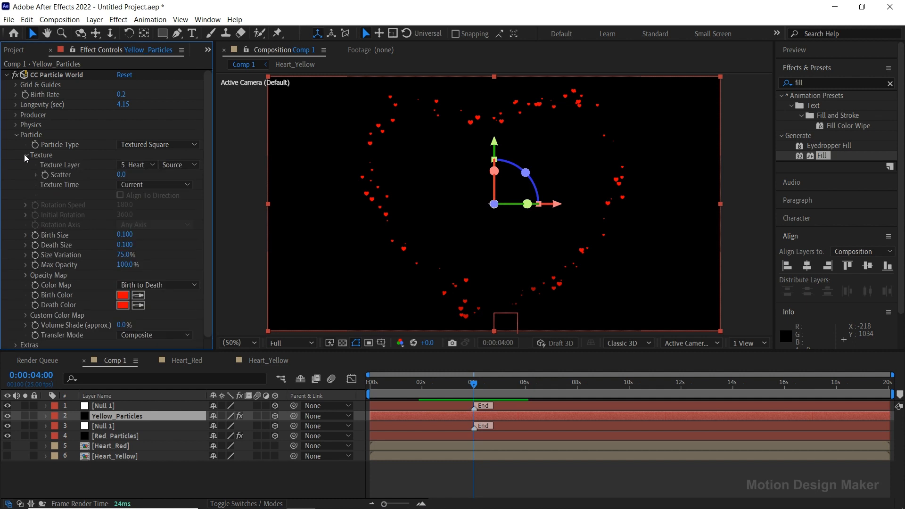
left_click(152, 164)
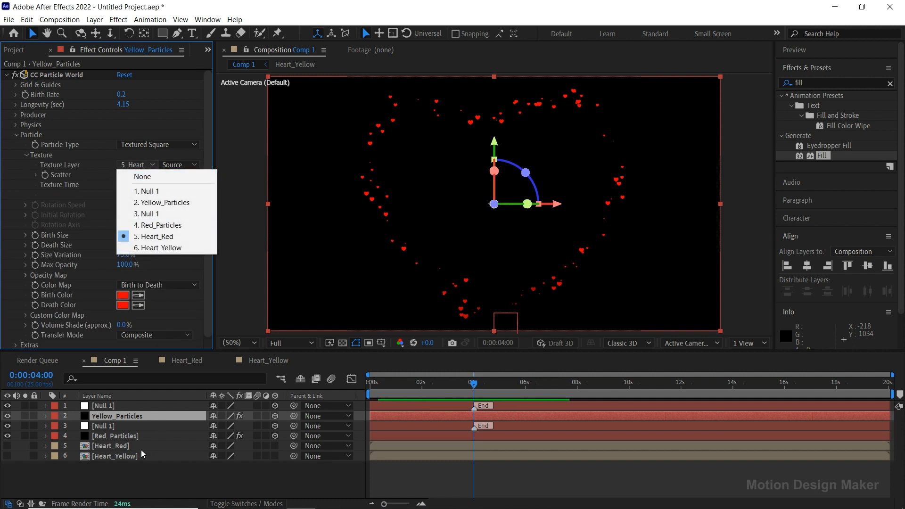
left_click(170, 249)
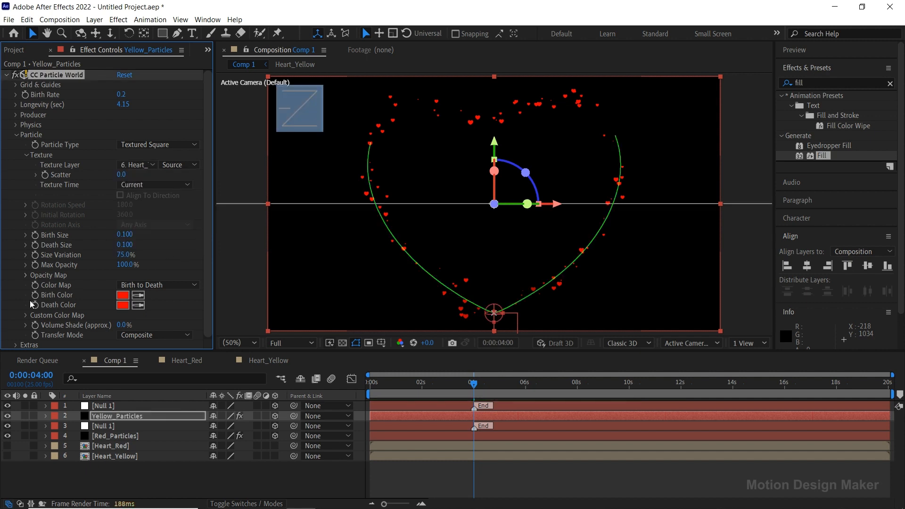
Set the Random Seed in the Extras of Yellow_Particles' CC Particle World to 100.
left_click(16, 345)
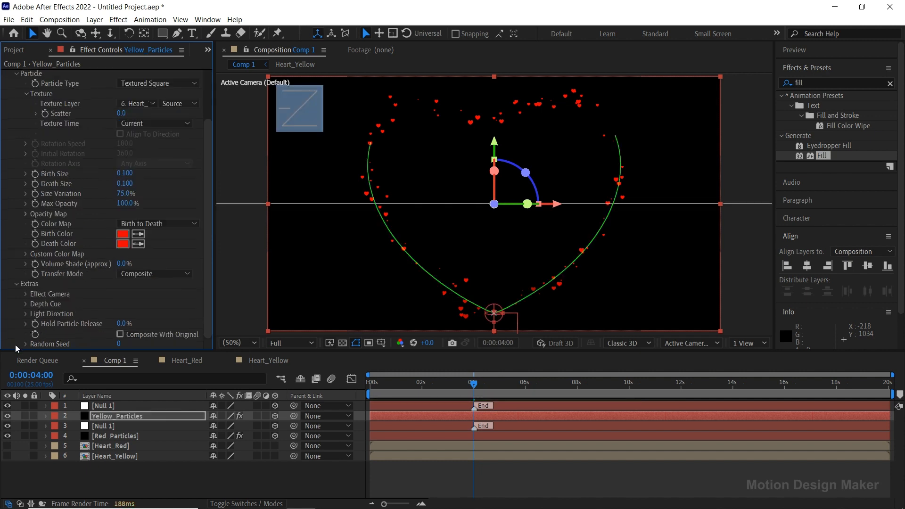
left_click(119, 344)
type("100")
key("Return")
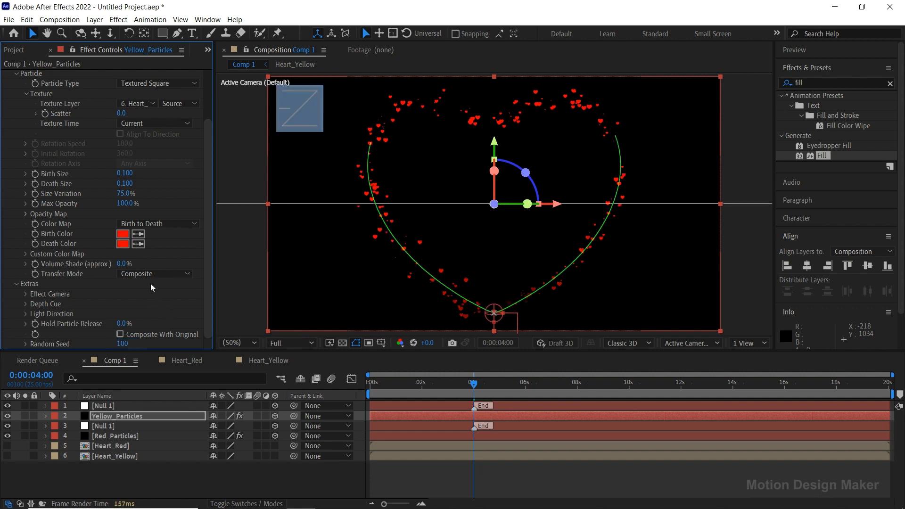
Set the Birth Color of Yellow_Particles to yellow (FFEC00) and sample that color for the Death Color.
left_click(123, 234)
left_click(279, 451)
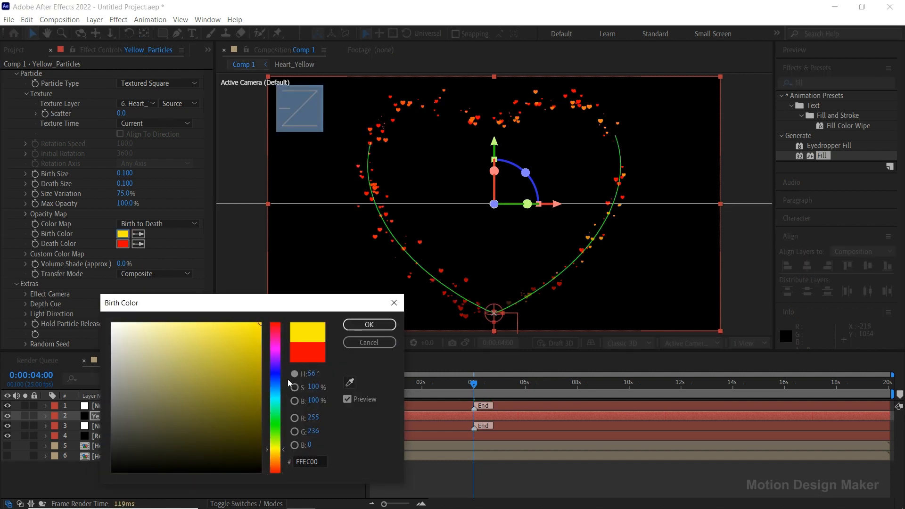
left_click(370, 325)
left_click(138, 244)
left_click(123, 233)
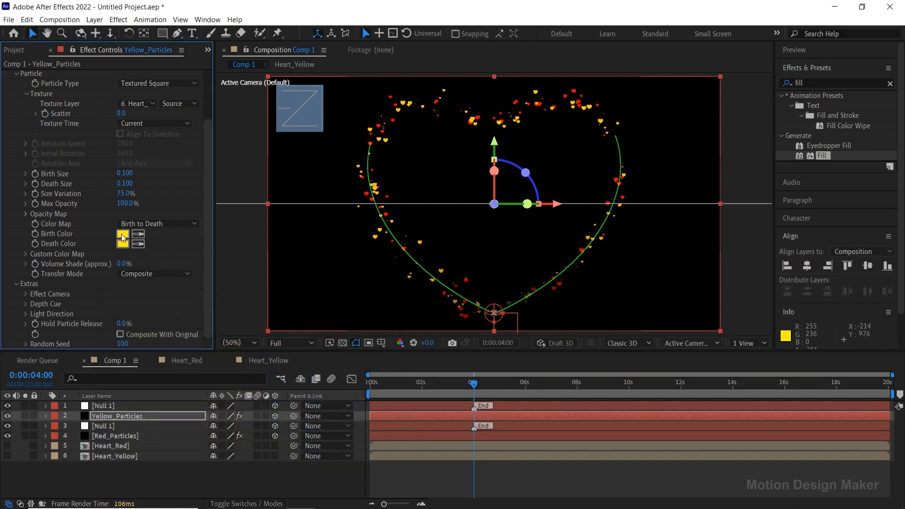
Preview the red and yellow particle animation from the start of Comp 1.
left_click(160, 407)
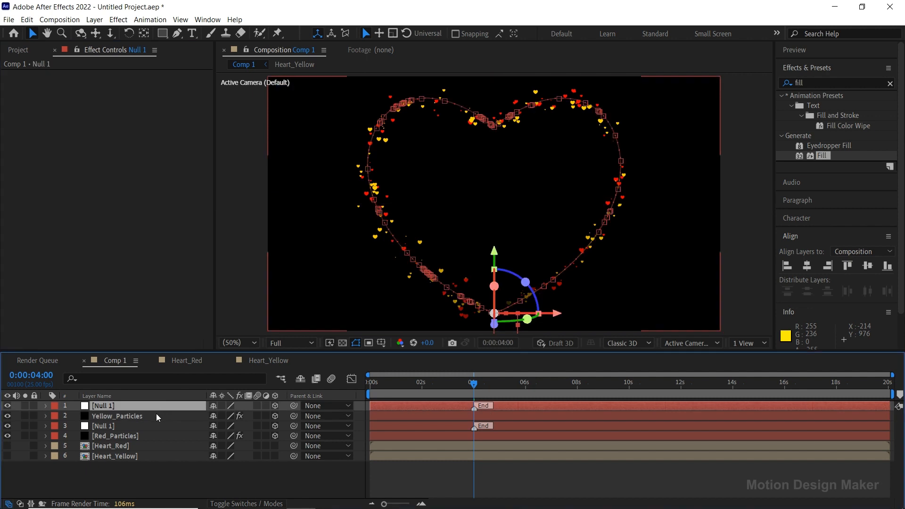
left_click_drag(395, 386, 358, 392)
left_click(443, 482)
key("space")
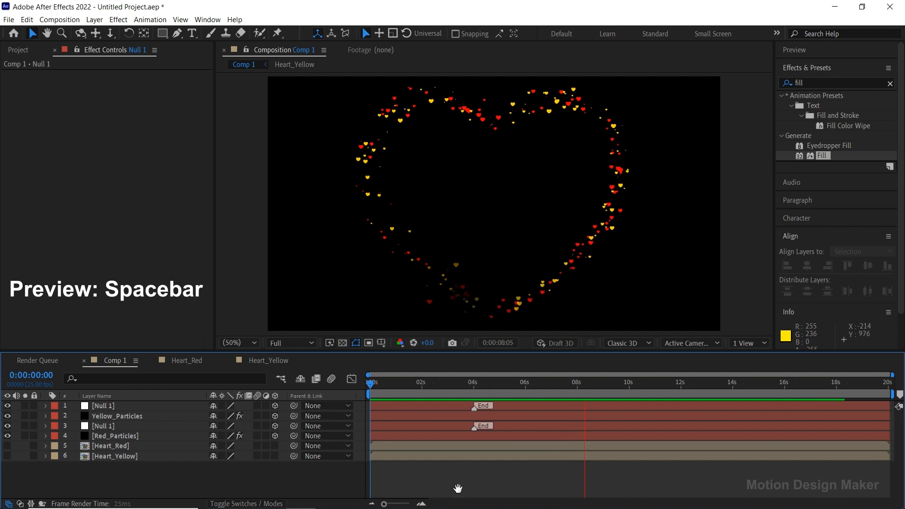
key("space")
Return the current time to 0:00:04:00 and duplicate the topmost null together with the Yellow_Particles layer.
left_click_drag(578, 384, 477, 409)
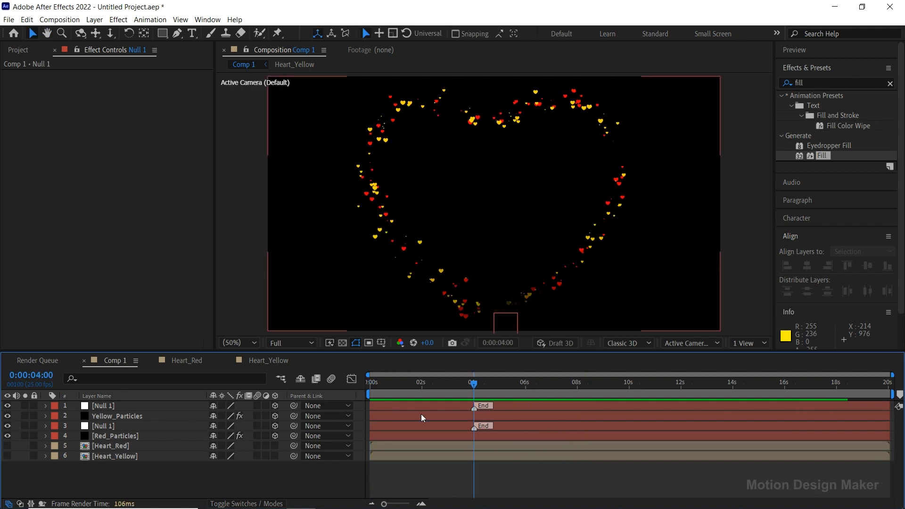
left_click(129, 415)
left_click(126, 405, "ctrl")
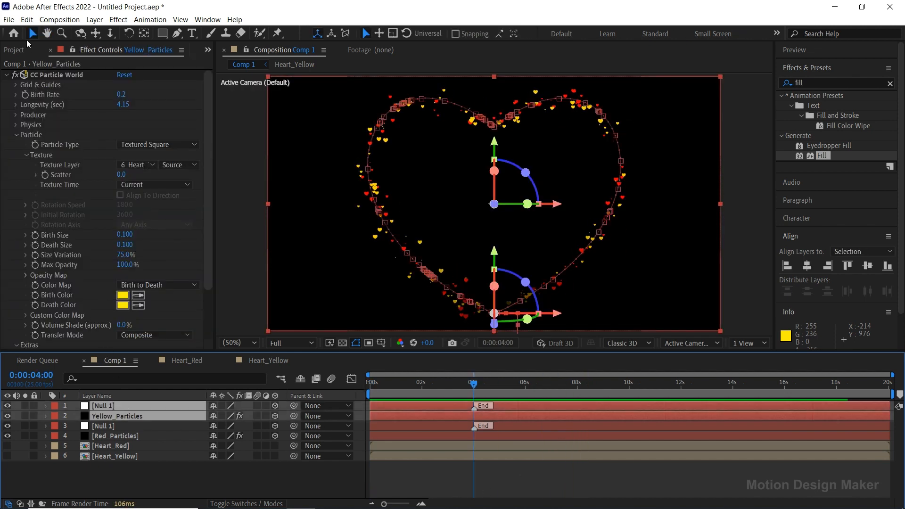
left_click(27, 19)
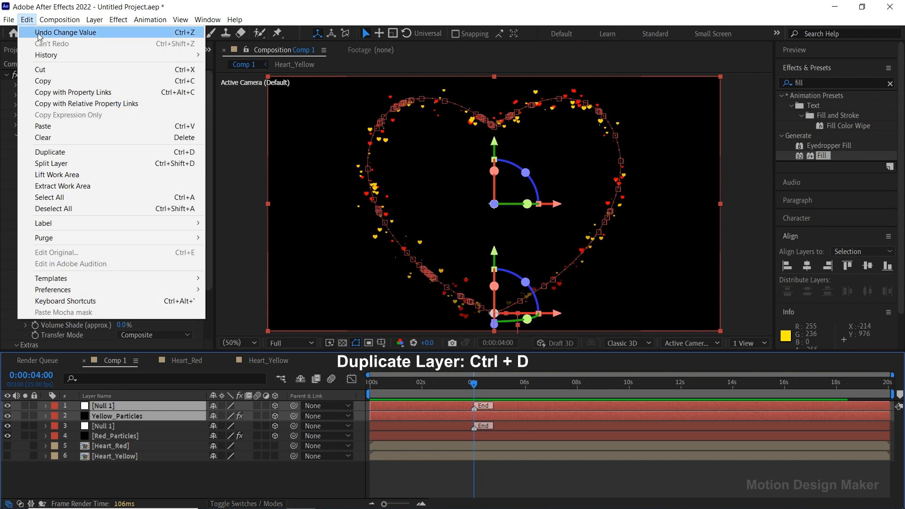
left_click(93, 152)
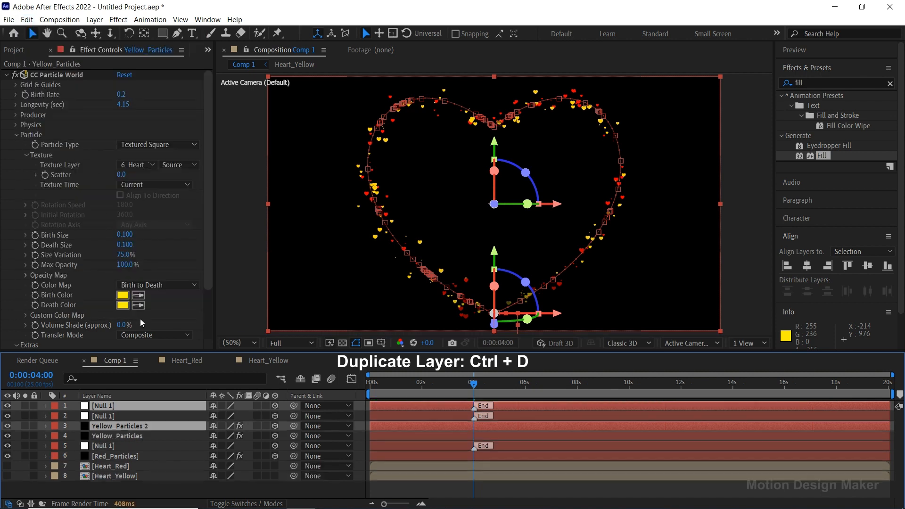
Move the duplicated Yellow_Particles layer directly beneath the topmost null and rename it Cyan_Particles.
left_click_drag(148, 426, 150, 413)
left_click(14, 50)
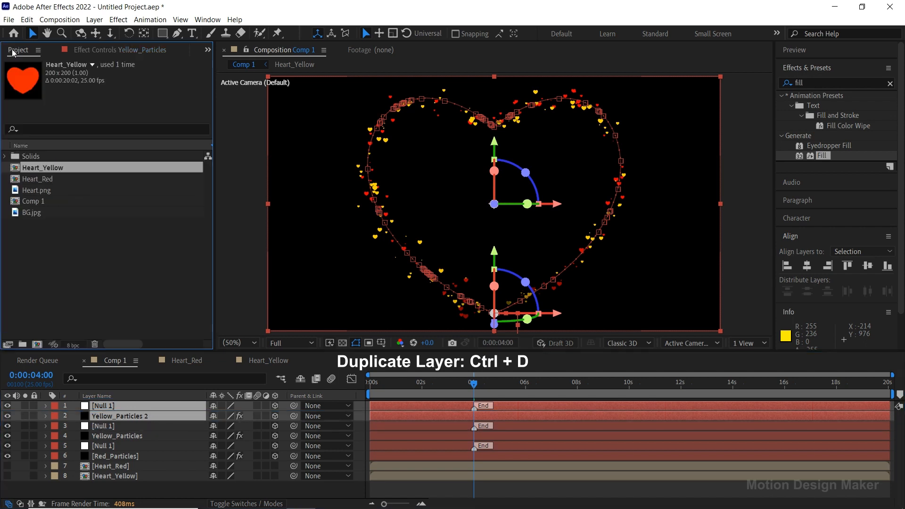
left_click(125, 438)
left_click(110, 419)
key("Return")
left_click_drag(116, 417, 92, 418)
type("Cyan")
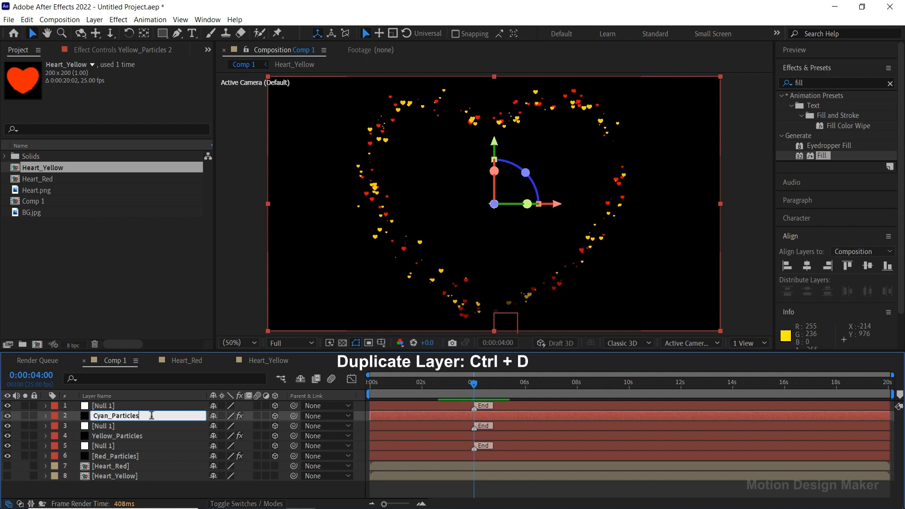
key("Return")
Duplicate the Heart_Yellow composition in the project.
left_click(58, 259)
left_click(48, 168)
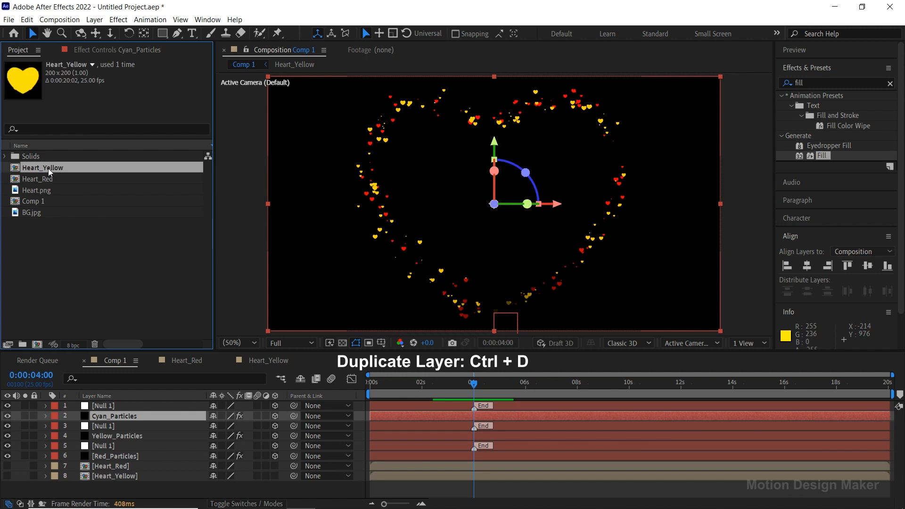
left_click(27, 19)
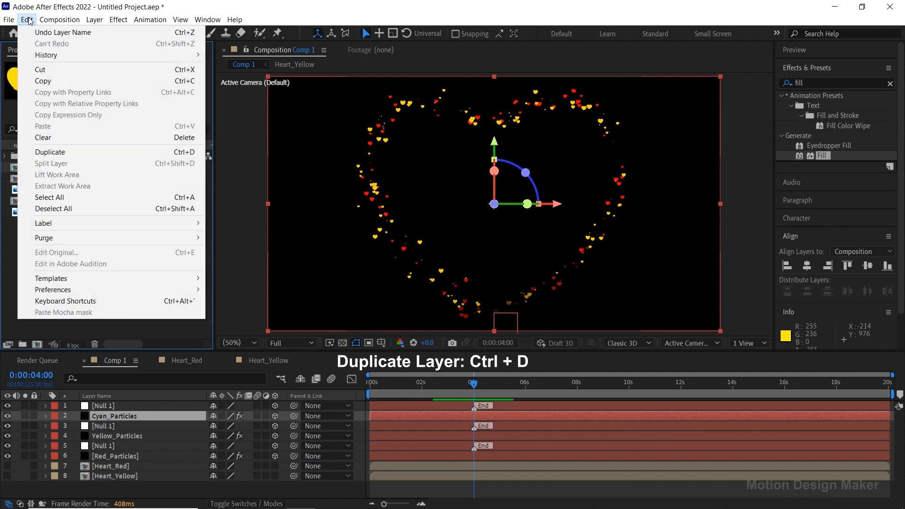
left_click(98, 153)
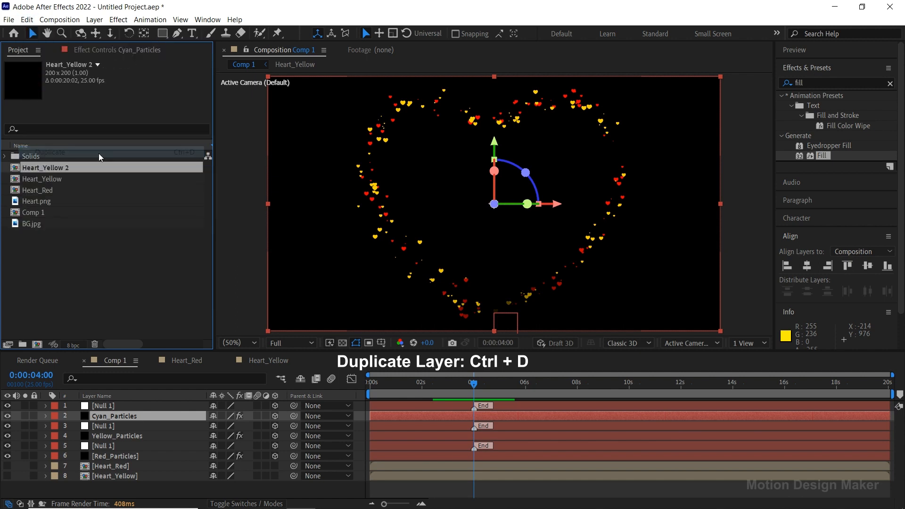
Rename the duplicated Heart_Yellow composition Heart_Cyan and add it to Comp 1 beneath the Heart_Yellow layer.
key("Return")
key("BackSpace")
key("BackSpace")
key("BackSpace")
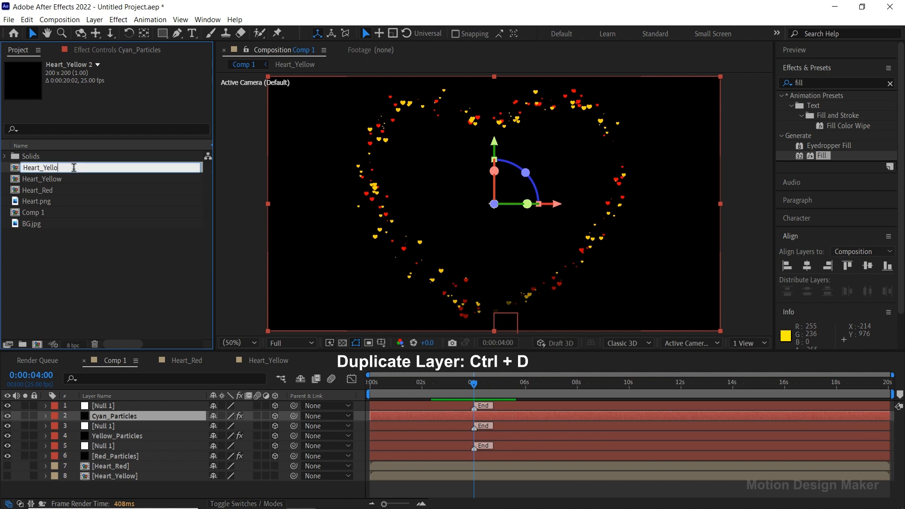
type("Cyan")
key("Return")
left_click_drag(64, 188, 118, 489)
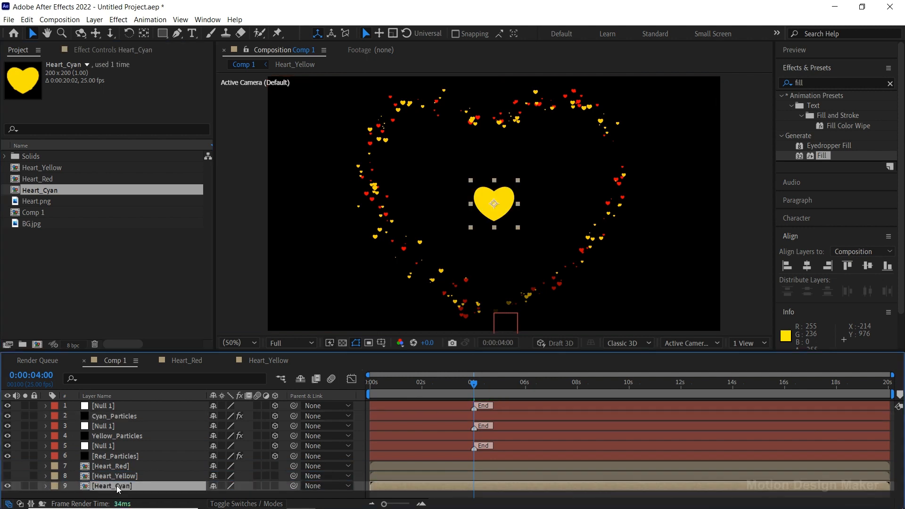
Set the Fill color of Heart.png in the Heart_Cyan composition to cyan (00FFFA) and return to Comp 1.
double_click(406, 486)
left_click(496, 405)
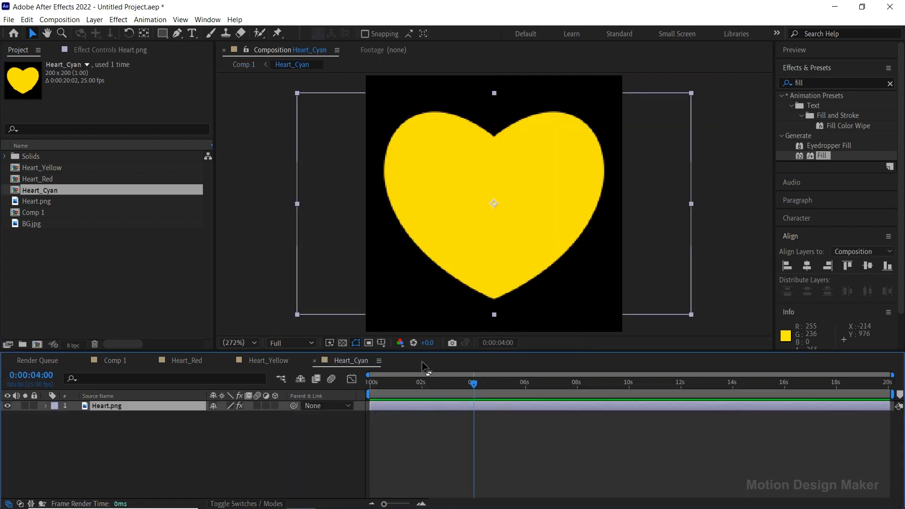
left_click(126, 53)
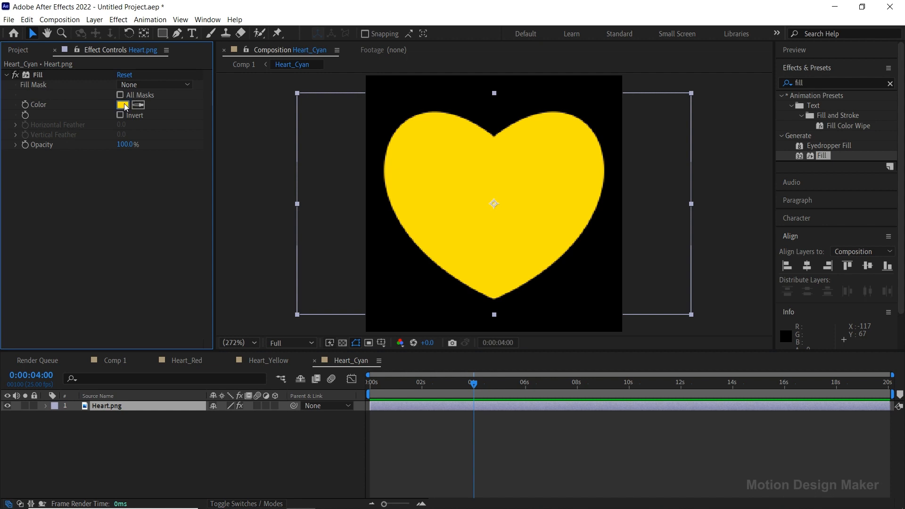
left_click(122, 104)
left_click(278, 399)
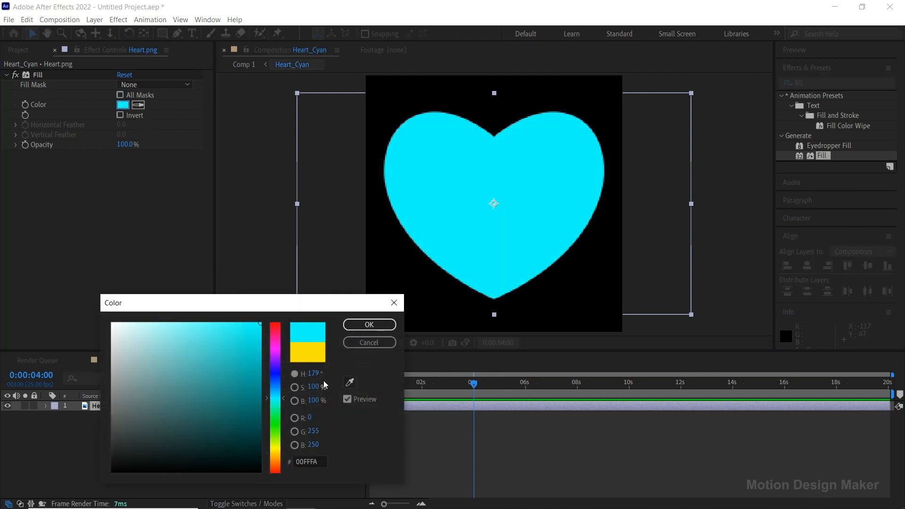
left_click(369, 324)
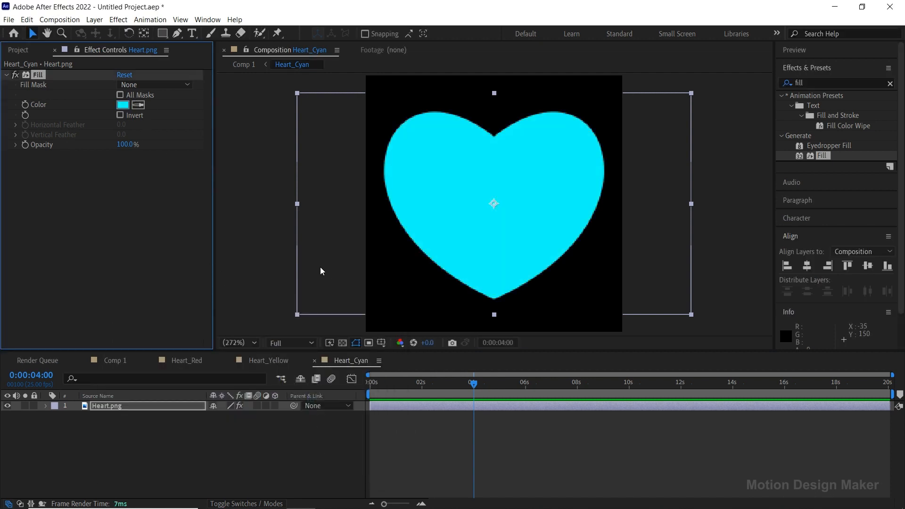
left_click(14, 50)
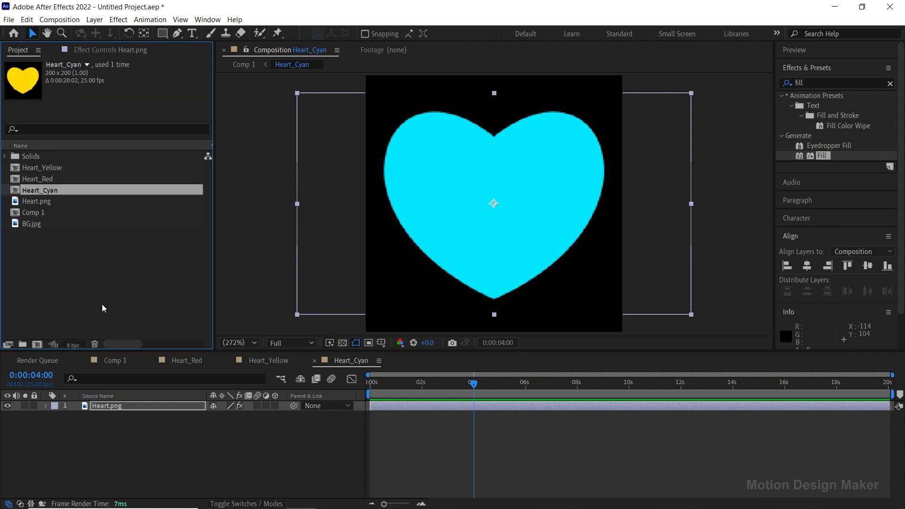
left_click(117, 361)
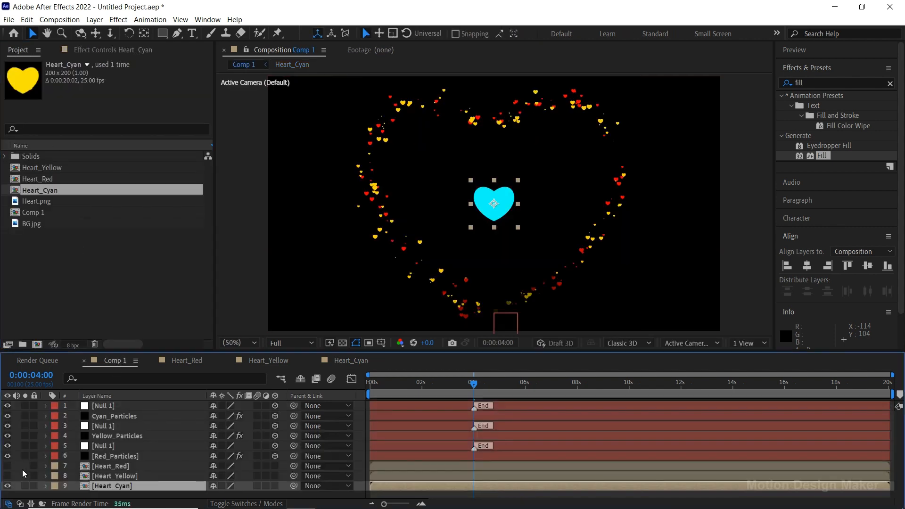
Hide the Heart_Cyan layer and set the texture layer of Cyan_Particles in CC Particle World to Heart_Cyan.
left_click(7, 486)
left_click(118, 417)
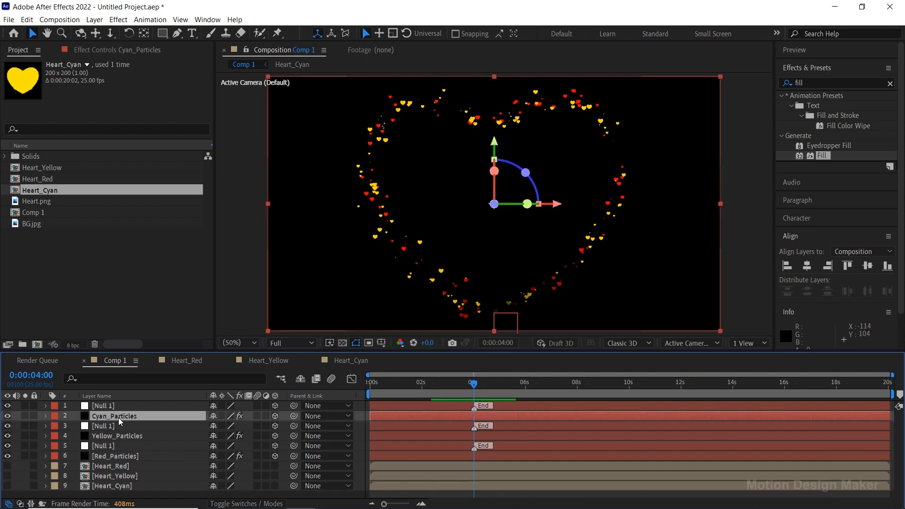
left_click(100, 52)
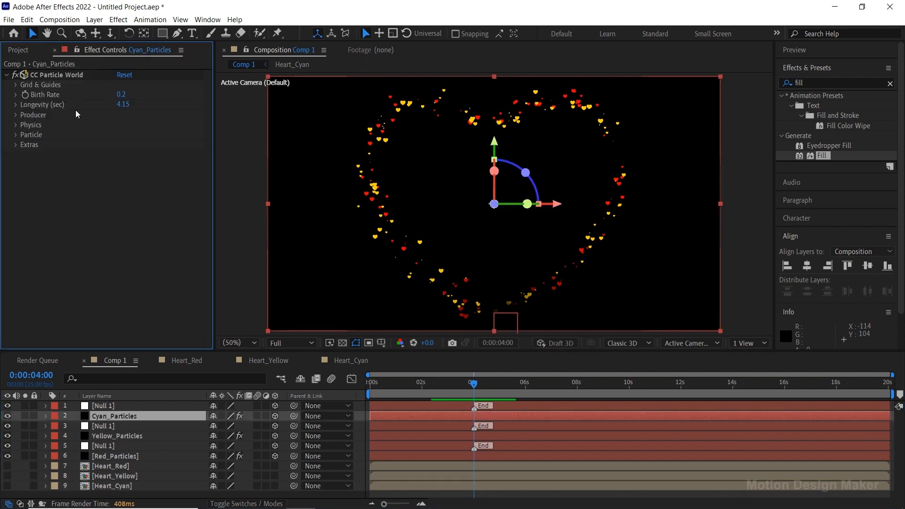
left_click(17, 135)
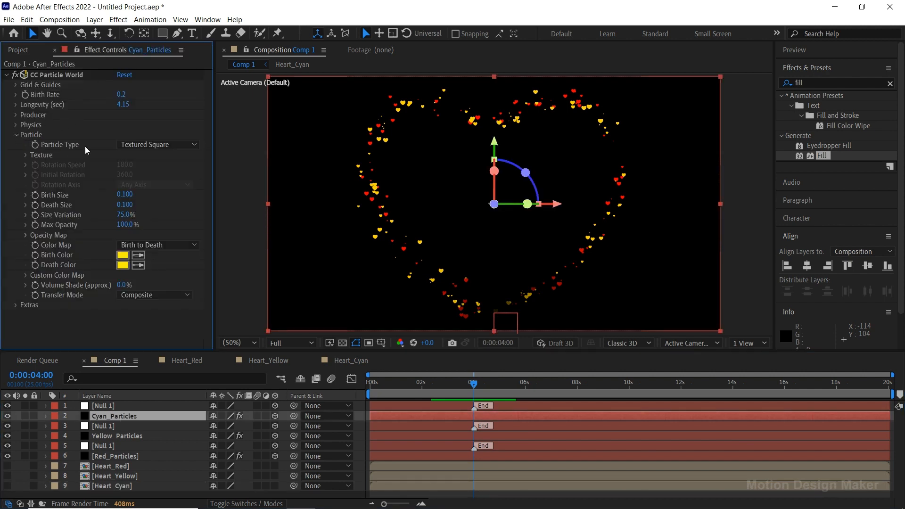
left_click(27, 156)
left_click(155, 165)
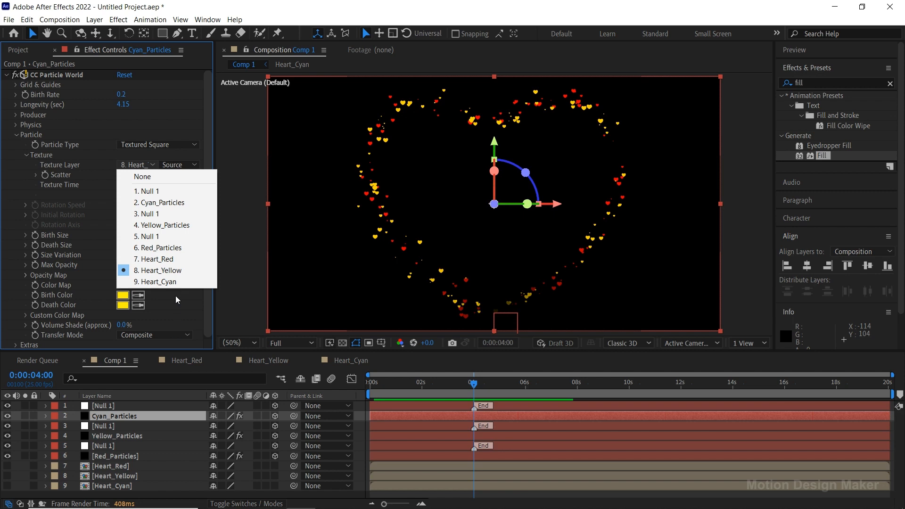
left_click(175, 281)
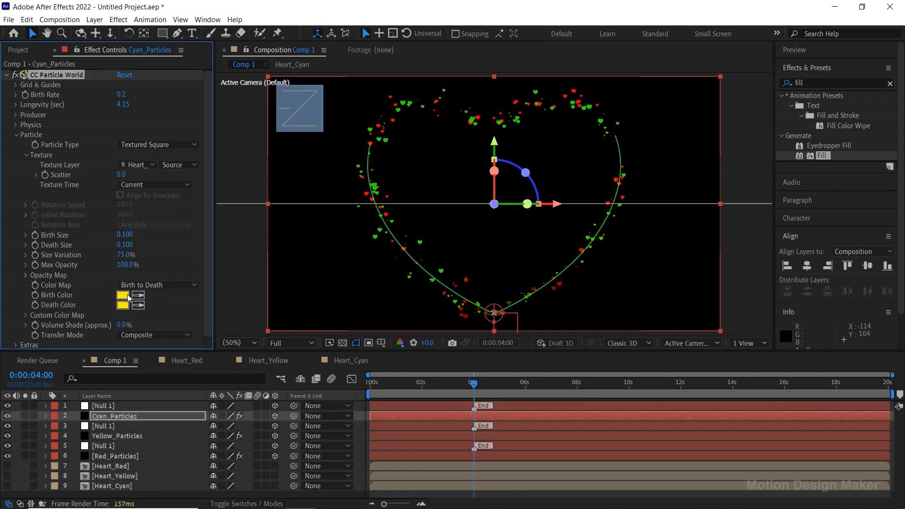
Set the Birth Color of Cyan_Particles to cyan (00F6FF) and sample the same color for its Death Color.
left_click(128, 296)
left_click(279, 401)
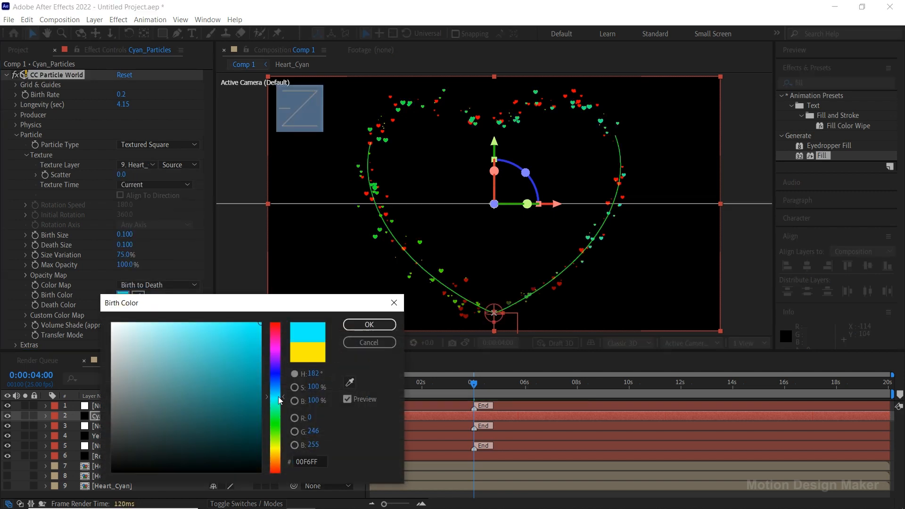
left_click(376, 325)
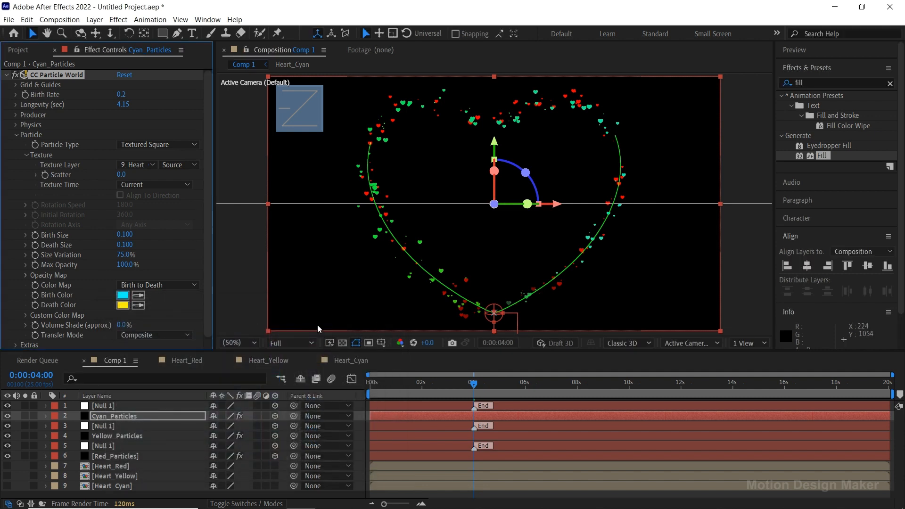
left_click(138, 305)
left_click(125, 296)
scroll(208, 250, "down", 1)
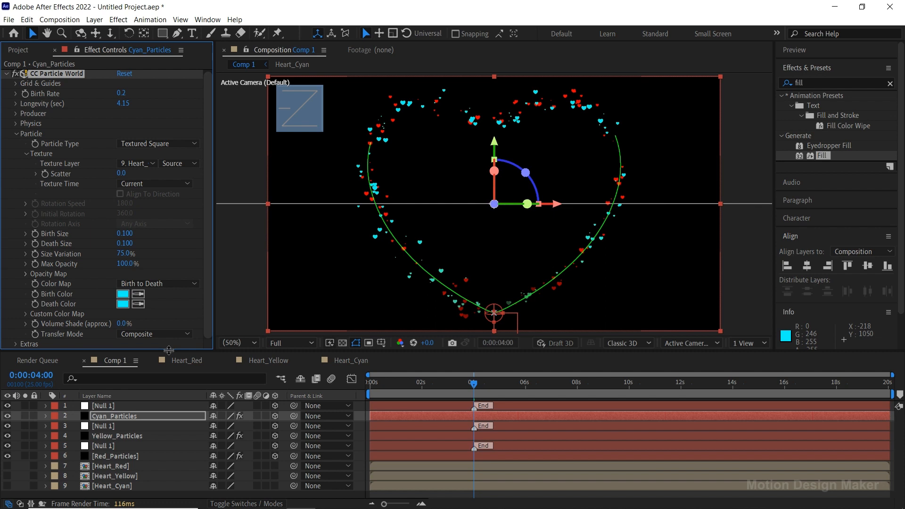
Toggle the visibility of Cyan_Particles off and on to compare, and set its Random Seed to 150.
left_click(8, 416)
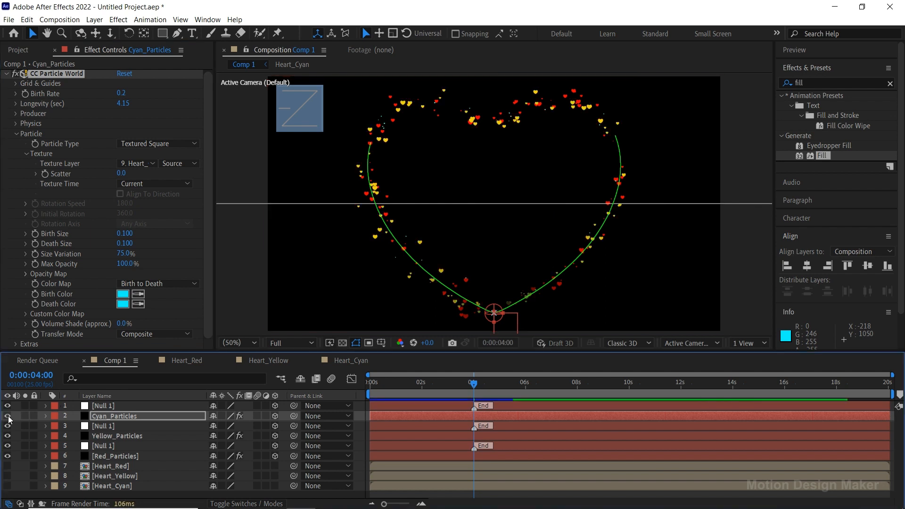
left_click(7, 415)
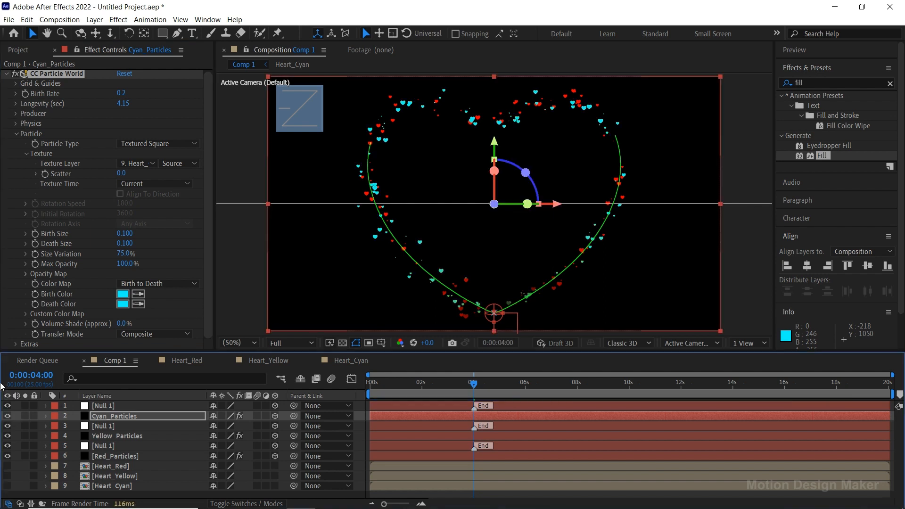
left_click(15, 345)
left_click(122, 344)
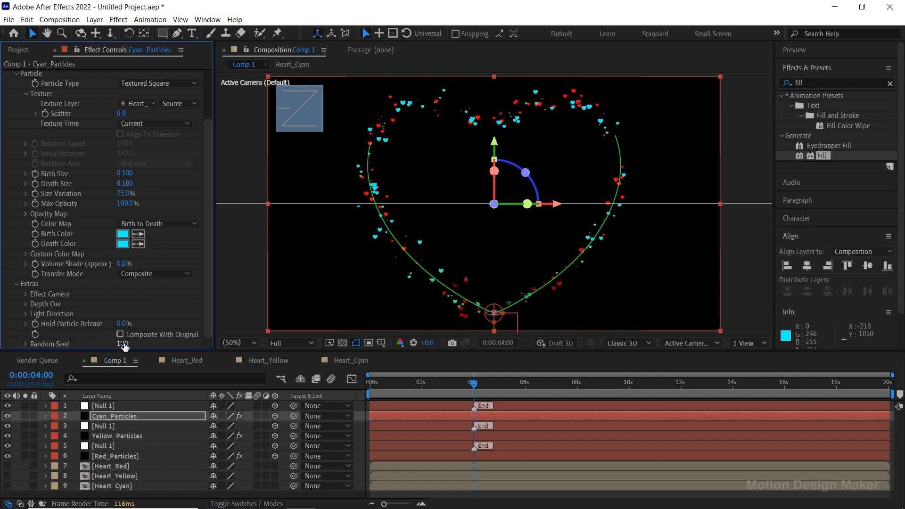
type("150")
key("Return")
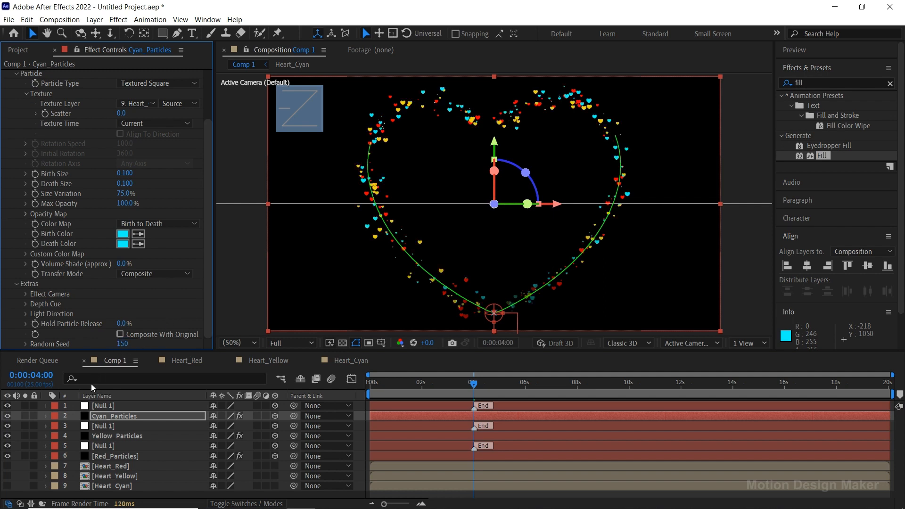
Preview the red, yellow and cyan heart particles from the start of Comp 1 and return to 0:00:00:00.
left_click_drag(474, 386, 359, 400)
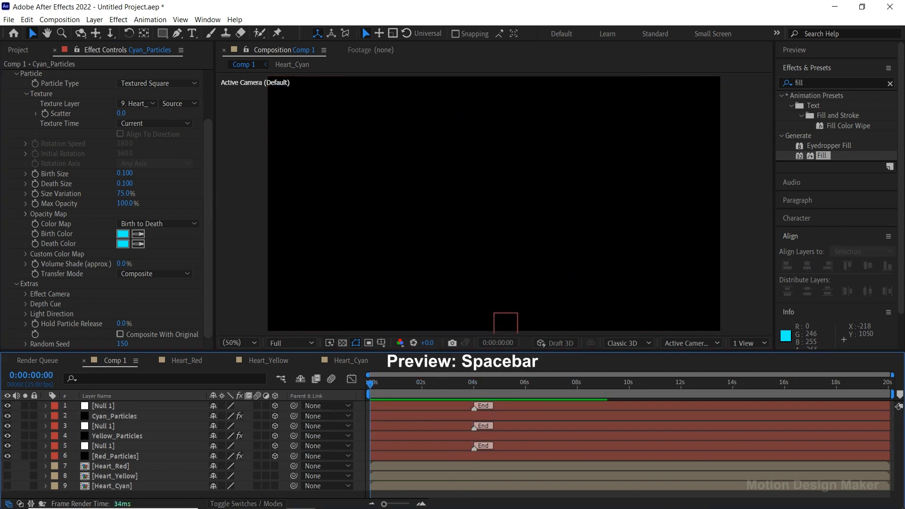
key("space")
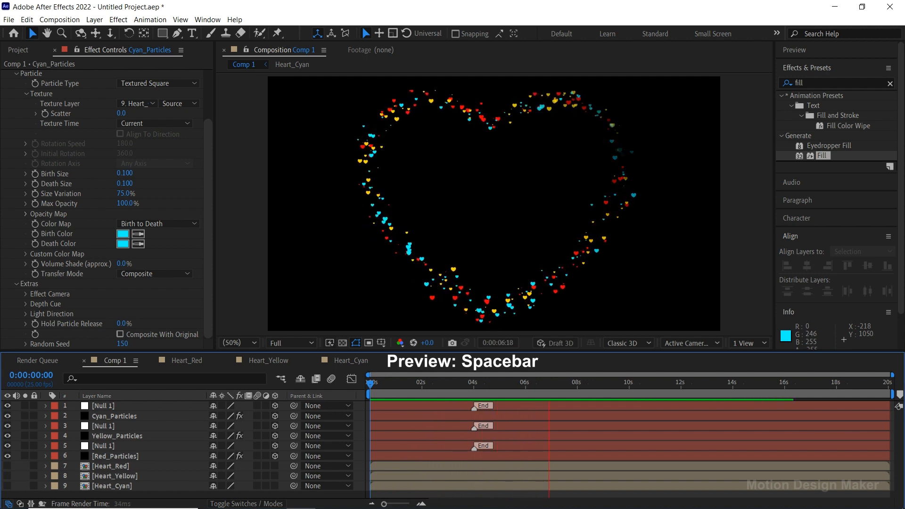
key("space")
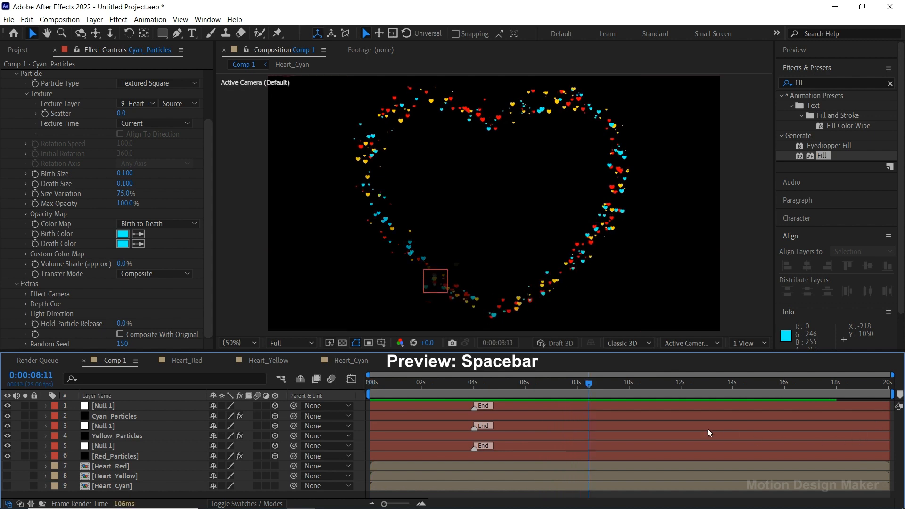
left_click_drag(589, 384, 368, 405)
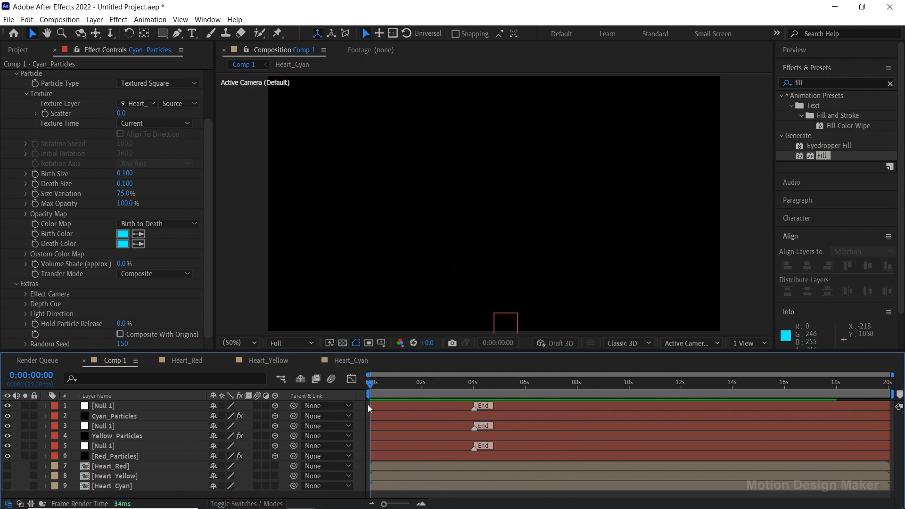
Duplicate the topmost null together with the Cyan_Particles layer.
left_click(135, 406)
left_click(130, 416, "ctrl")
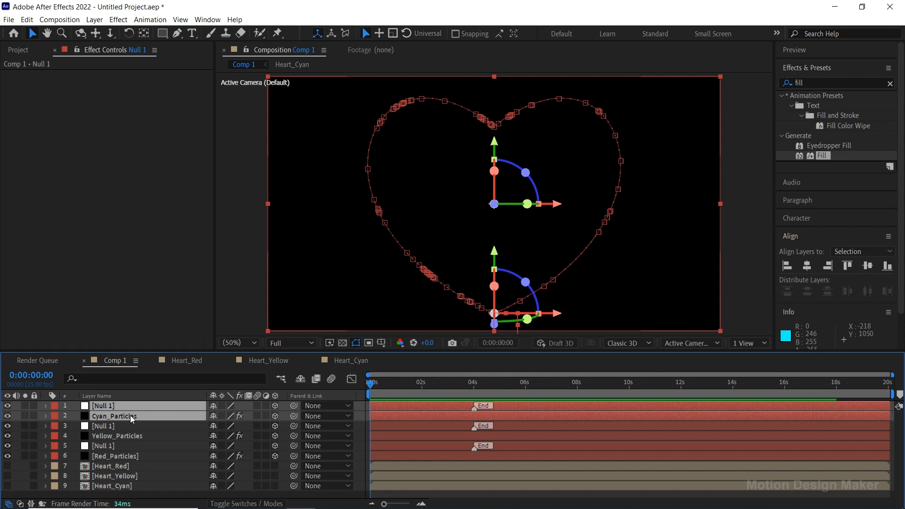
left_click(26, 20)
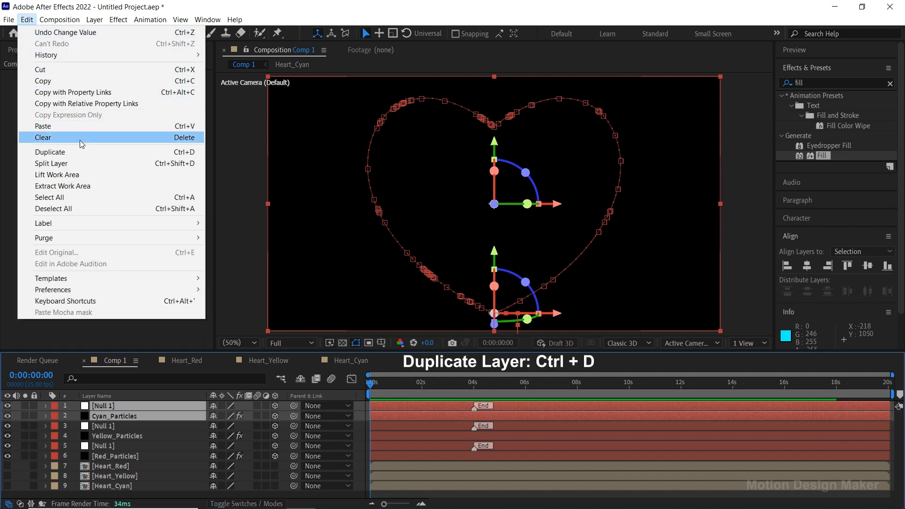
left_click(82, 151)
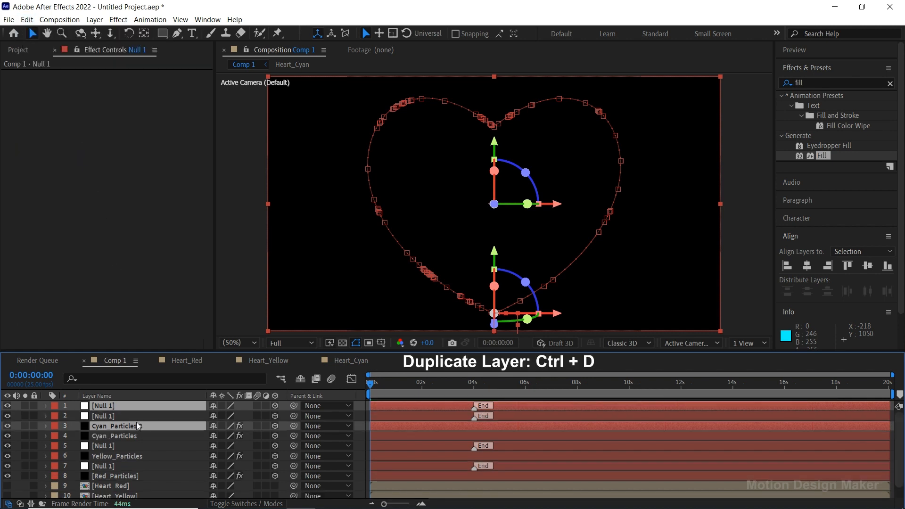
Move the duplicated Cyan_Particles layer directly beneath the topmost null and rename it Star_Particles.
left_click_drag(137, 429, 88, 415)
left_click(123, 416)
key("Return")
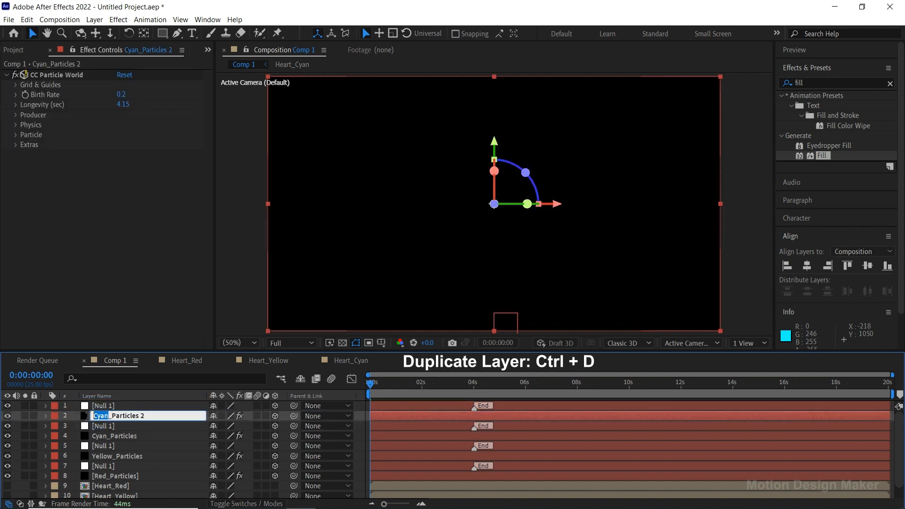
type("Star")
key("Return")
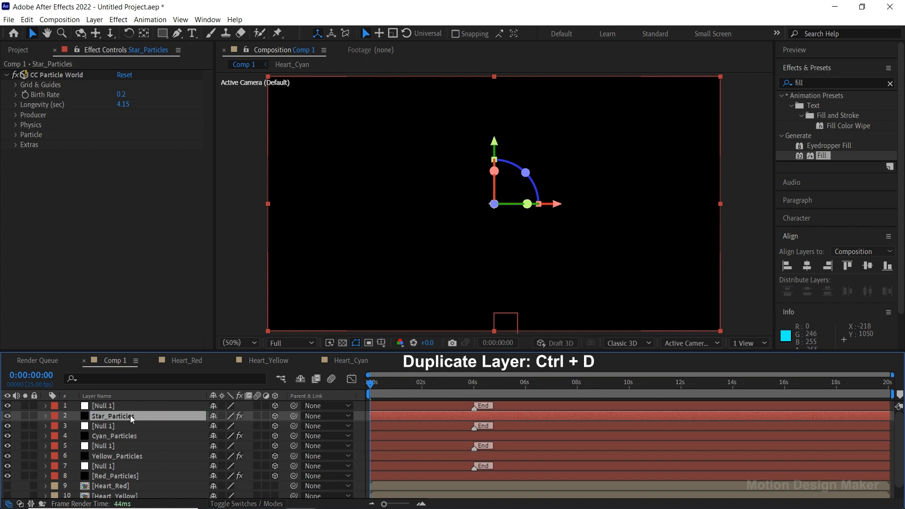
Go to 0:00:04:00 and set the Particle Type of Star_Particles in CC Particle World to Star.
left_click_drag(441, 384, 469, 384)
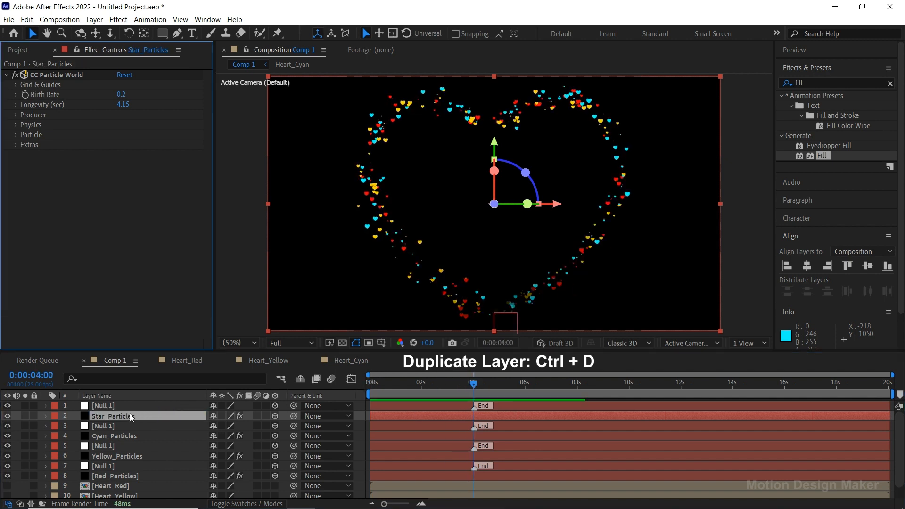
left_click(16, 135)
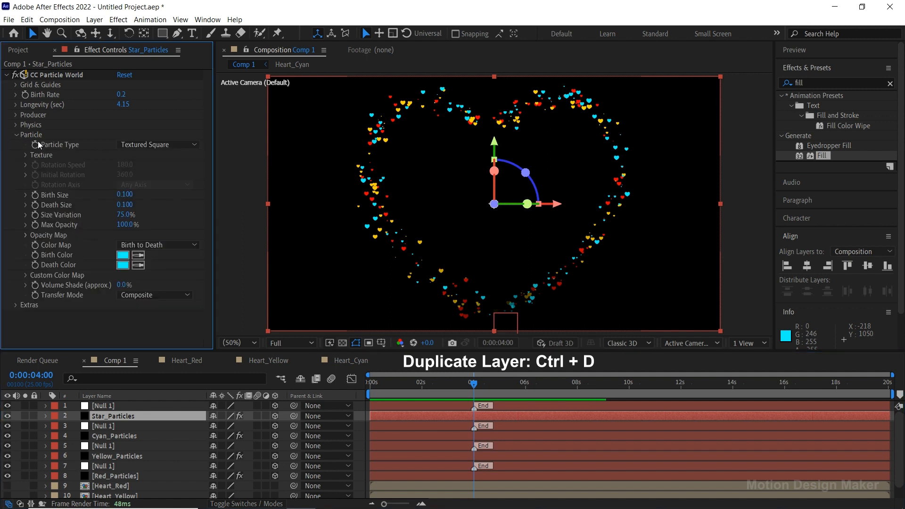
left_click(189, 145)
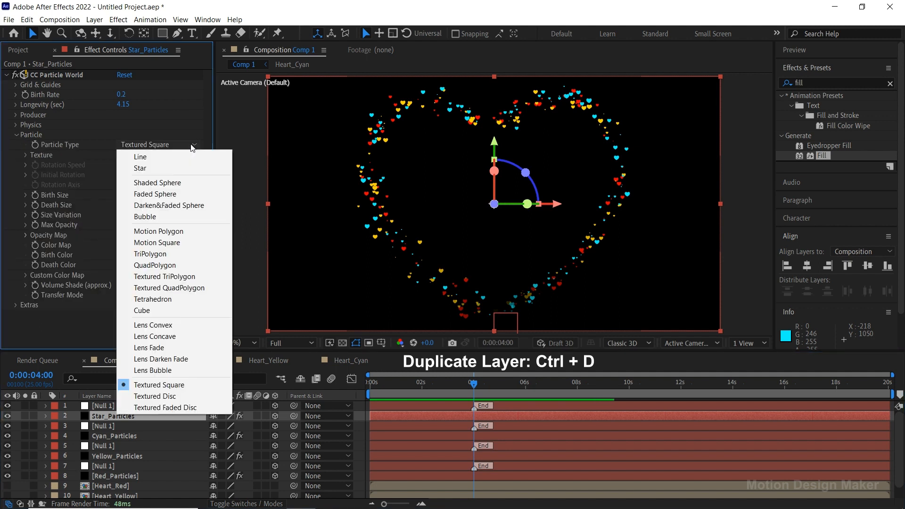
left_click(178, 168)
Set the Birth Color of Star_Particles to yellow (FFE800) and sample the same color for its Death Color.
left_click(123, 255)
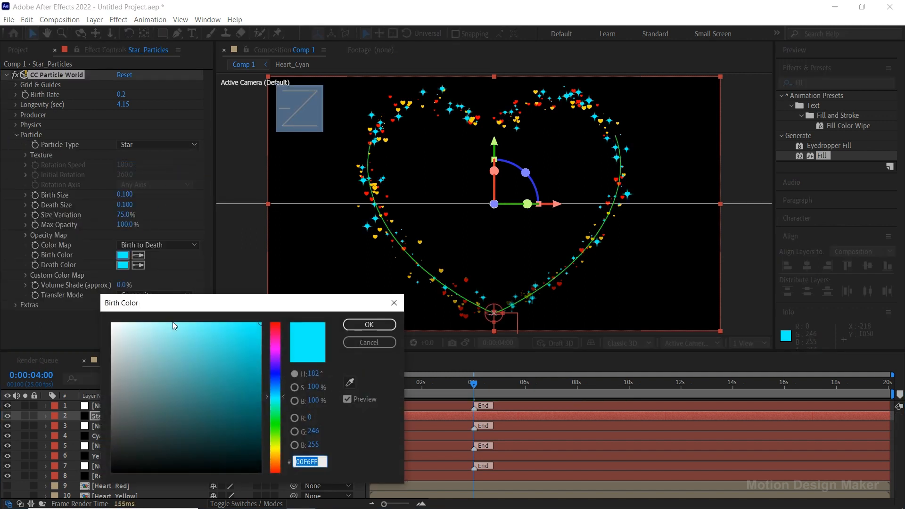
type("FFE800")
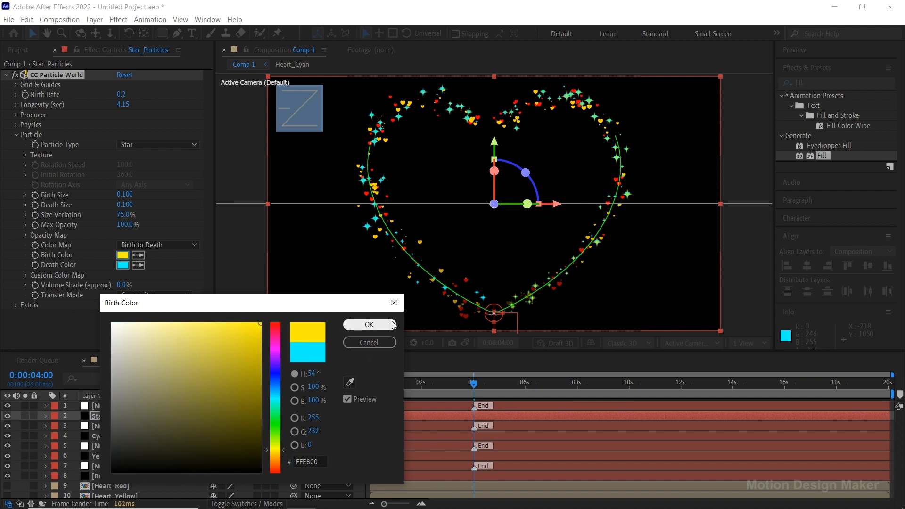
left_click(369, 325)
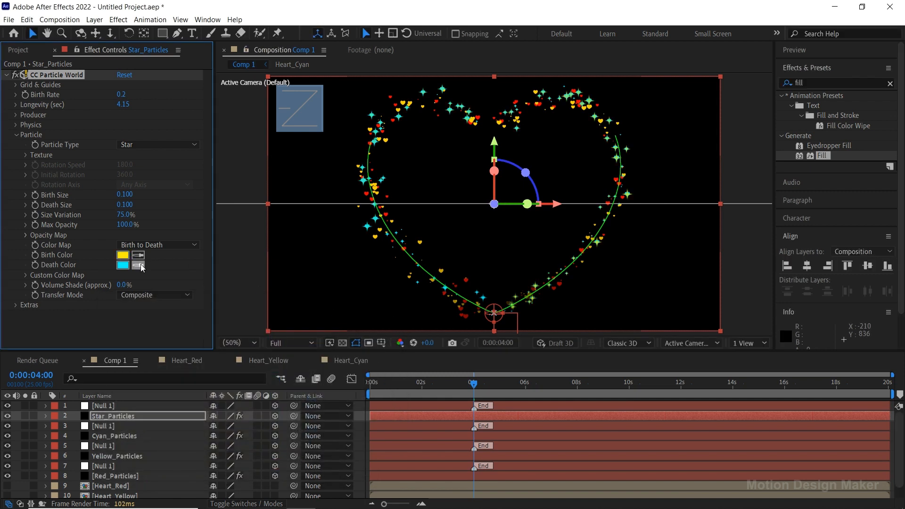
left_click(124, 256)
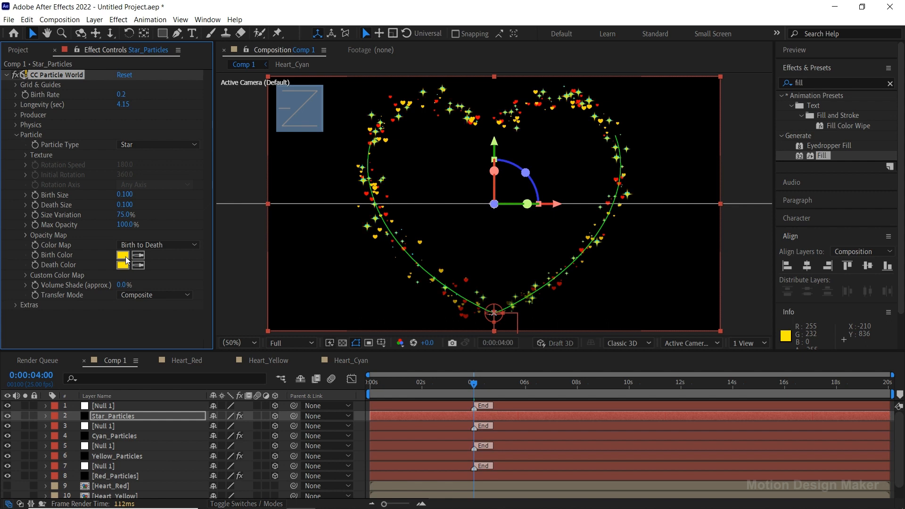
Set the Random Seed of Star_Particles to 200 in the CC Particle World extras.
left_click(133, 419)
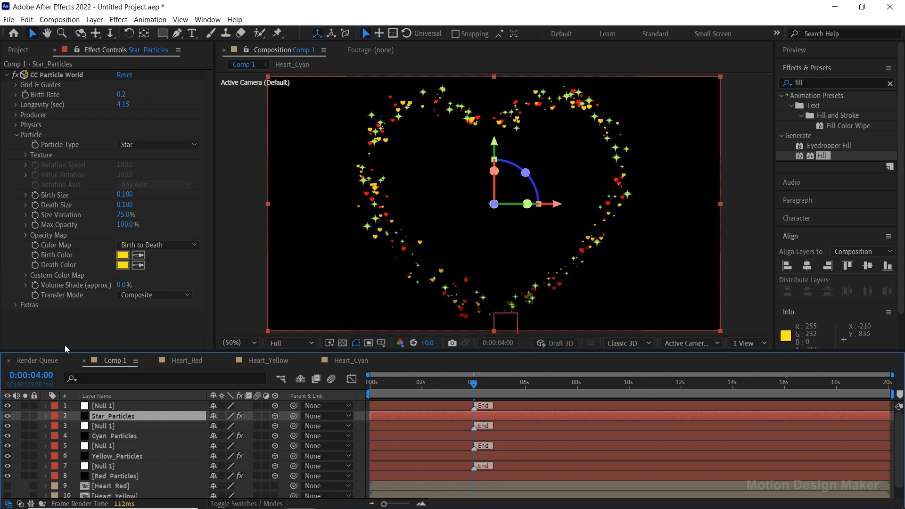
left_click(15, 305)
left_click(122, 345)
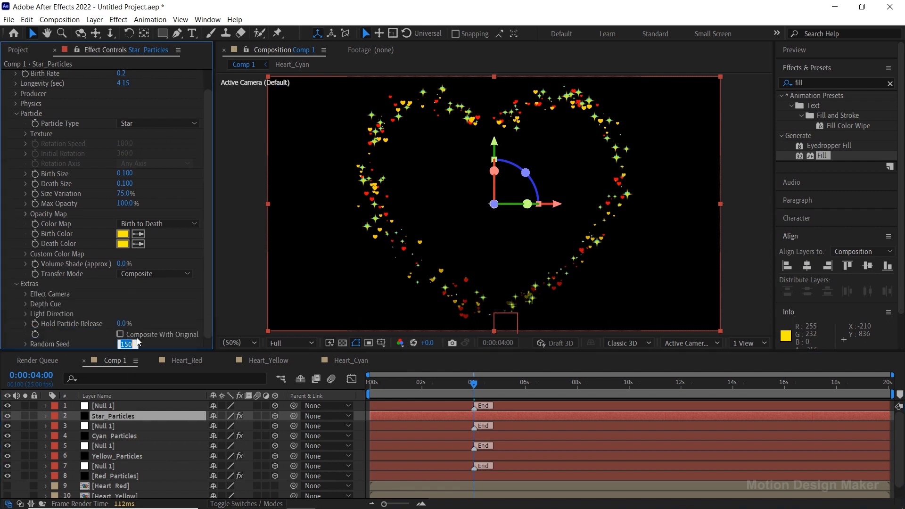
type("200")
key("Return")
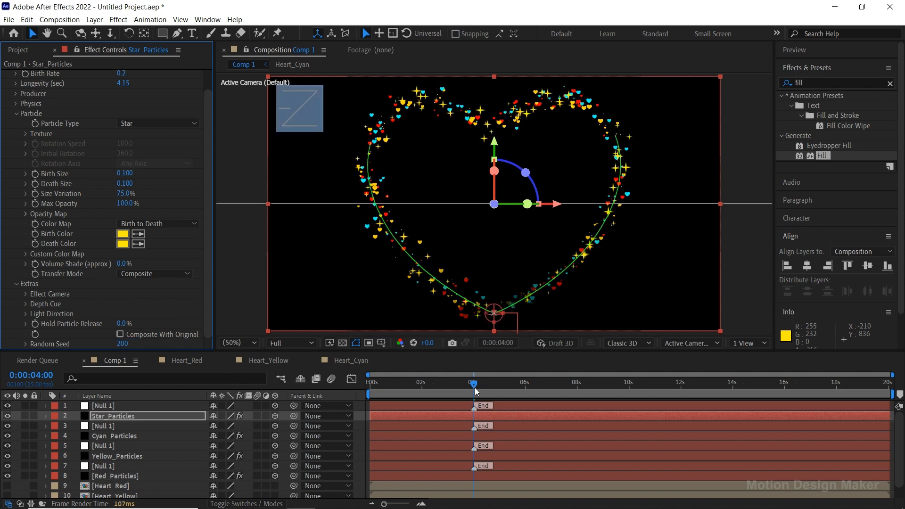
Preview the animation with the star particles from the start and return to 0:00:00:00.
left_click_drag(475, 390, 353, 386)
key("space")
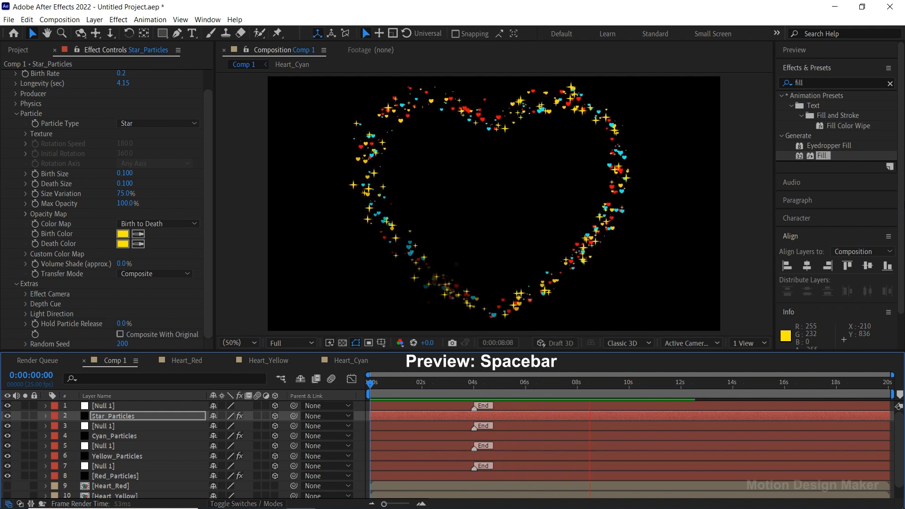
key("space")
left_click_drag(599, 385, 371, 384)
Pre-compose all layers of Comp 1 into a new composition named Heart_Particles, moving all attributes into it.
left_click(169, 407)
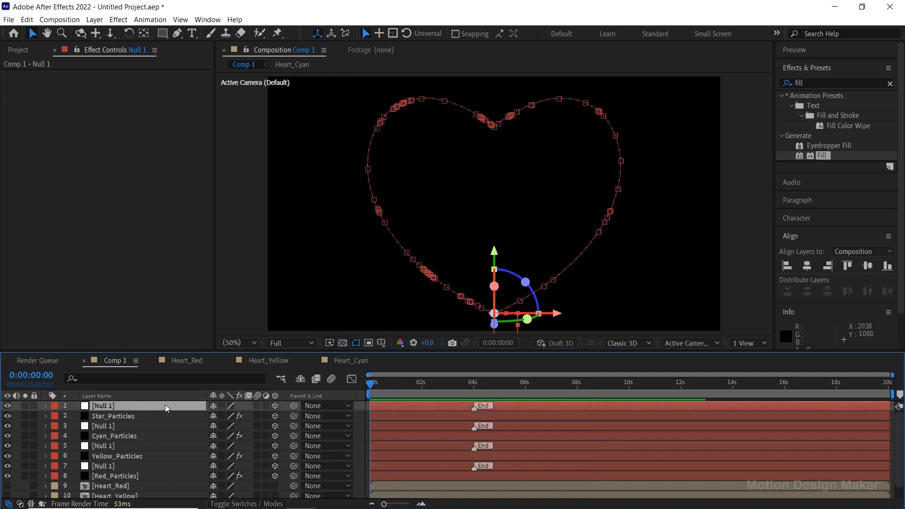
left_click_drag(458, 352, 458, 339)
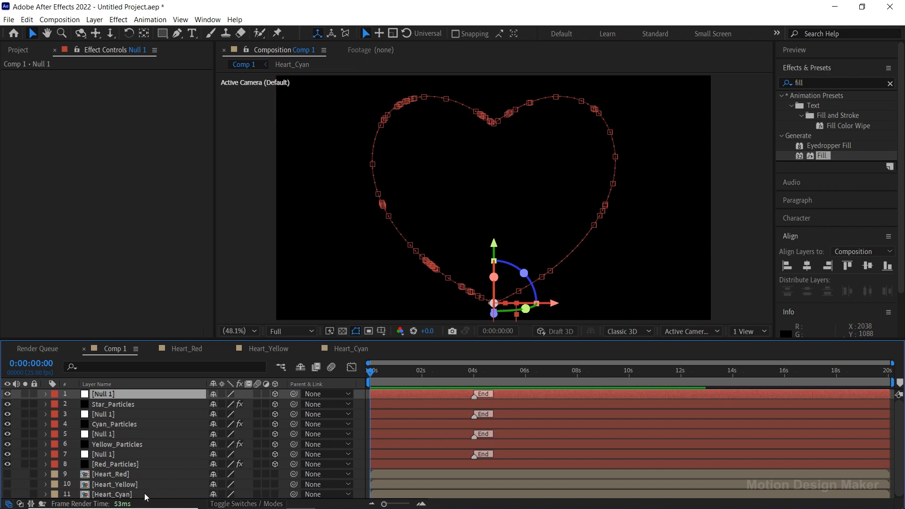
left_click(145, 497, "shift")
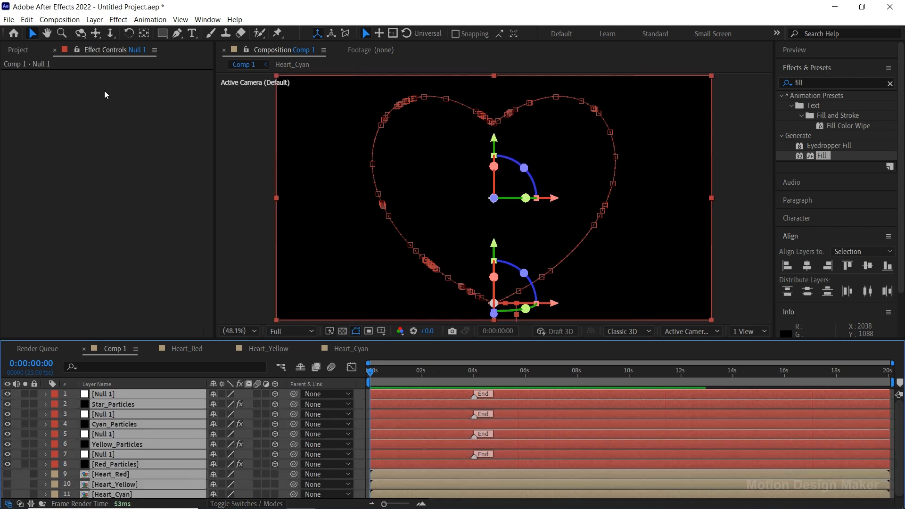
left_click(94, 19)
left_click(179, 359)
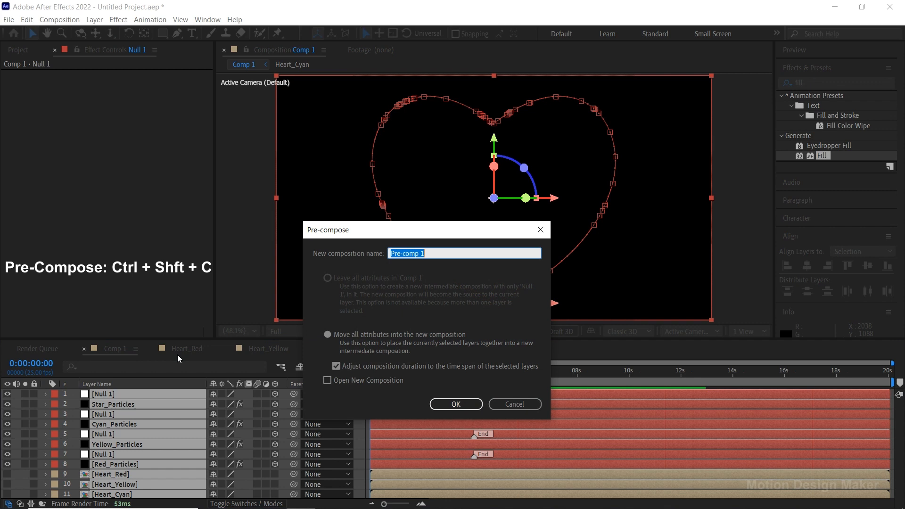
type("Heart_Particles")
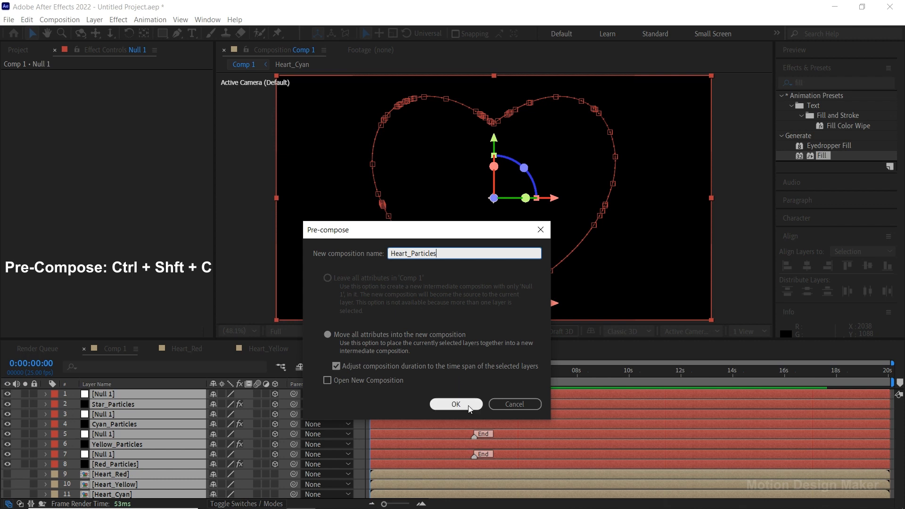
left_click(455, 404)
Deselect the Heart_Particles layer and preview the pre-composed animation from the start.
left_click_drag(465, 341, 465, 356)
left_click(768, 313)
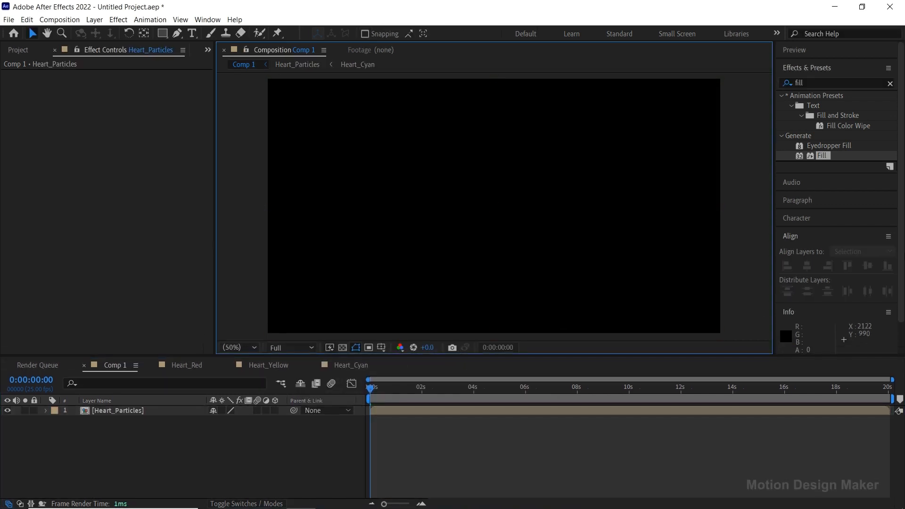
key("space")
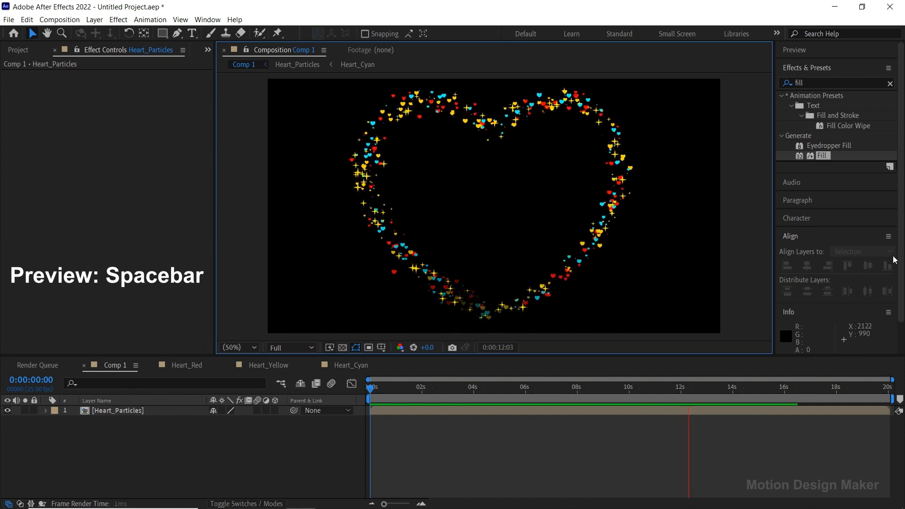
Go to 0:00:04:00 and apply the Turbulent Displace effect to the Heart_Particles layer.
left_click_drag(688, 388, 475, 389)
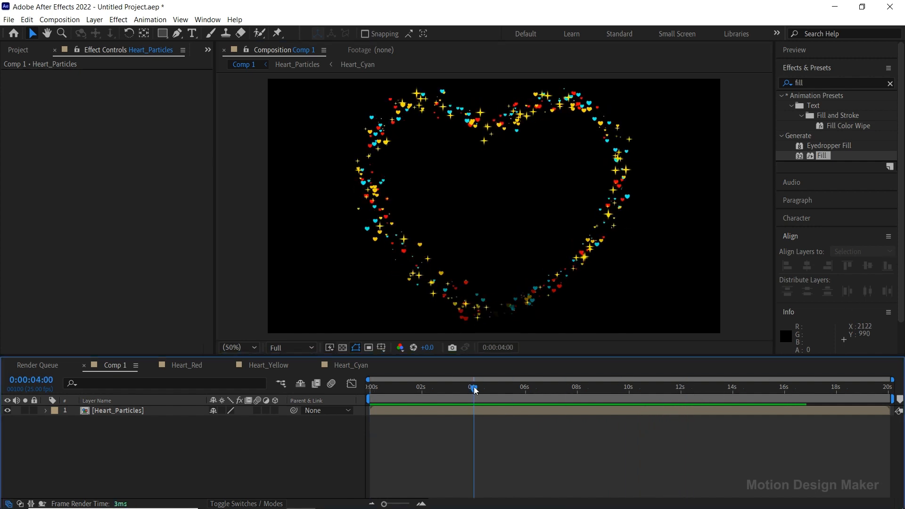
left_click(476, 410)
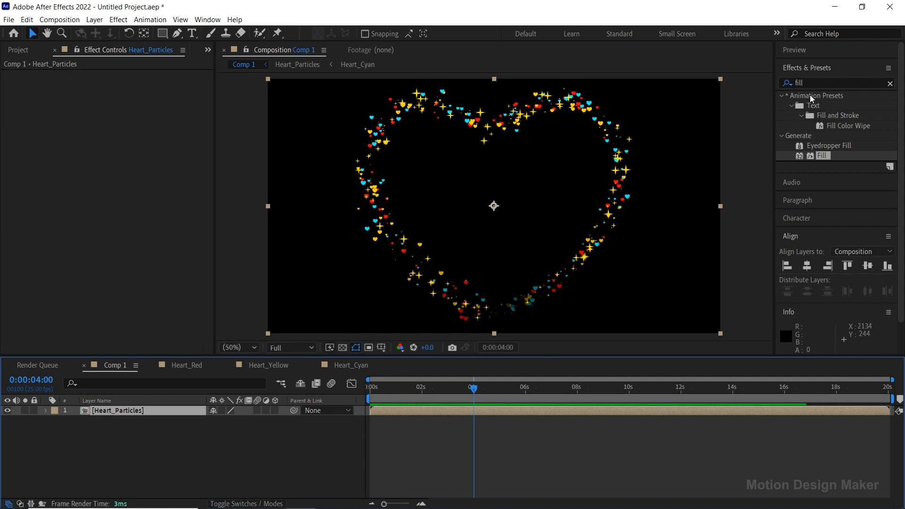
left_click(786, 84)
type("turbulent")
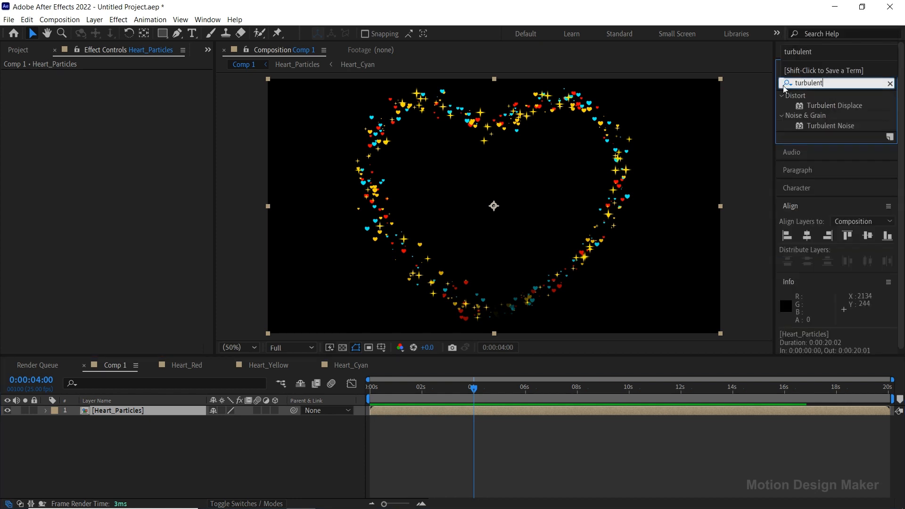
left_click_drag(816, 104, 491, 413)
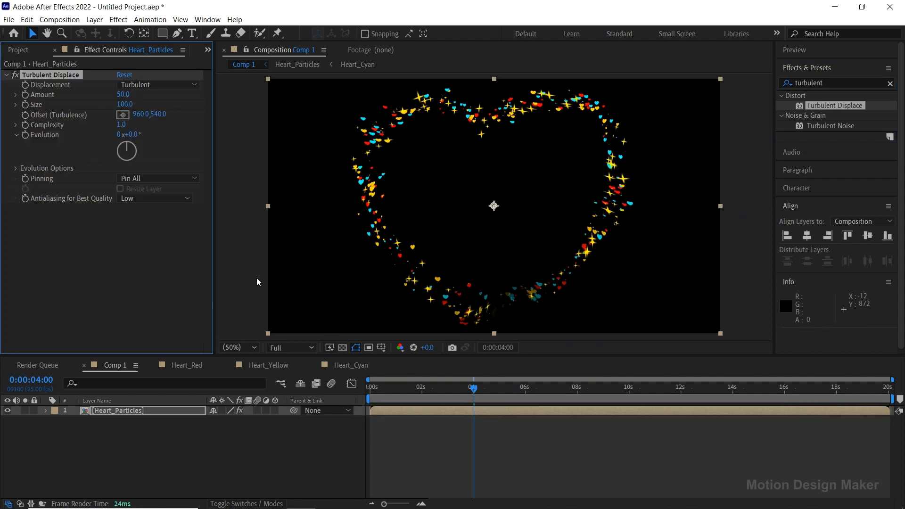
Set the Amount of Turbulent Displace on Heart_Particles to 3.
left_click_drag(130, 95, 87, 92)
key("ctrl+z")
left_click(124, 95)
type("3")
key("Return")
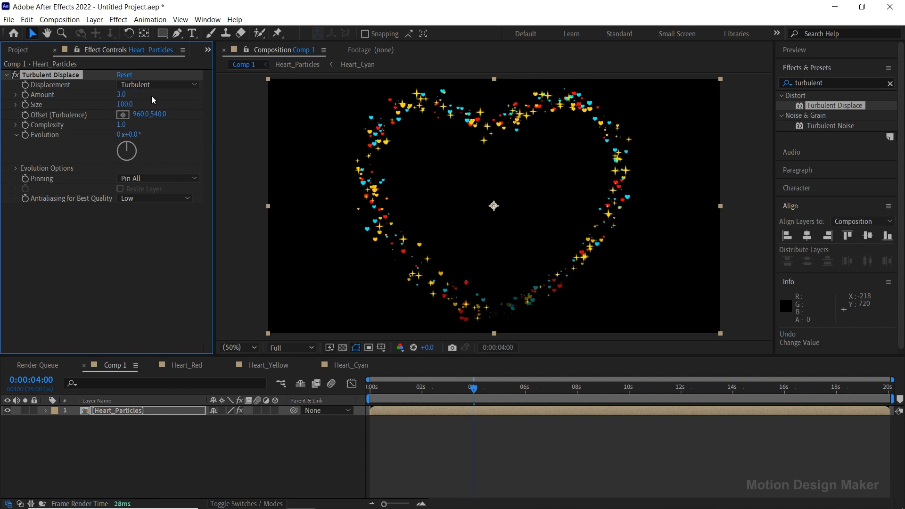
Add the expression time*100 to the Evolution of Turbulent Displace and collapse the Heart_Particles layer's properties.
left_click(25, 136, "alt")
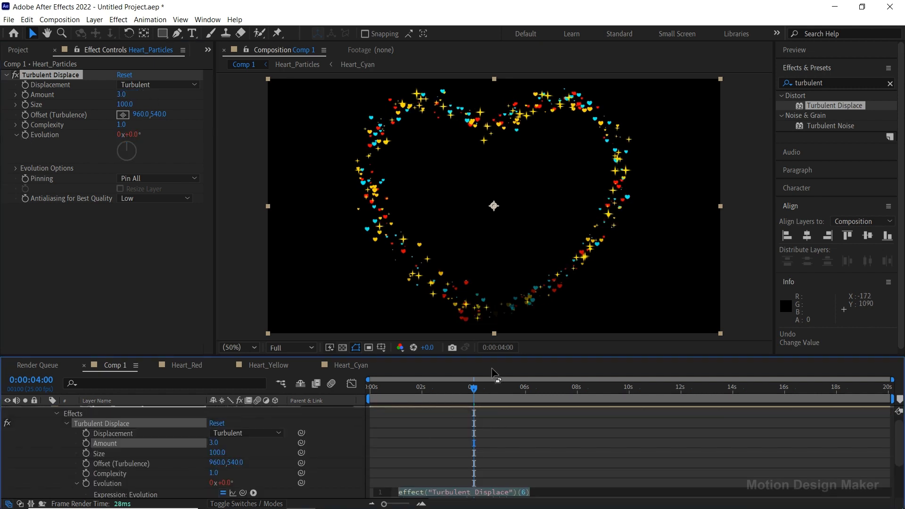
left_click_drag(494, 357, 489, 331)
left_click(439, 468)
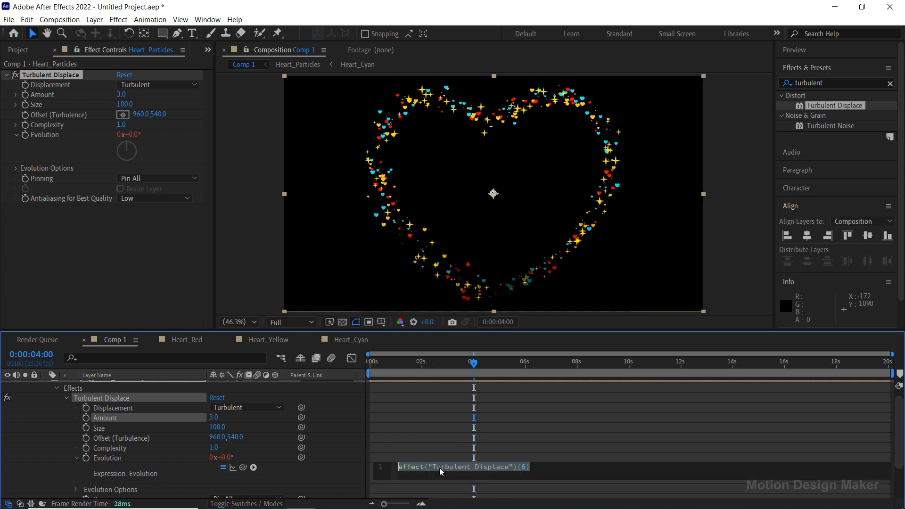
type("time*")
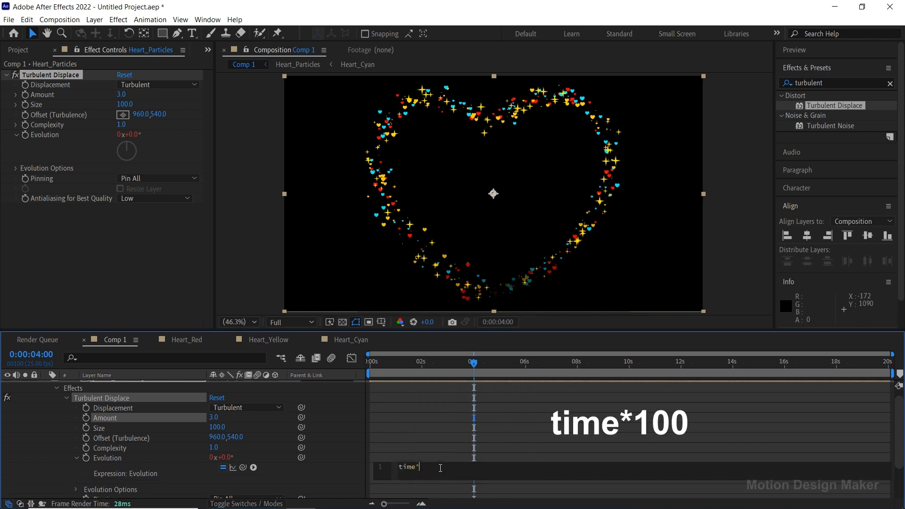
key("KP_Enter")
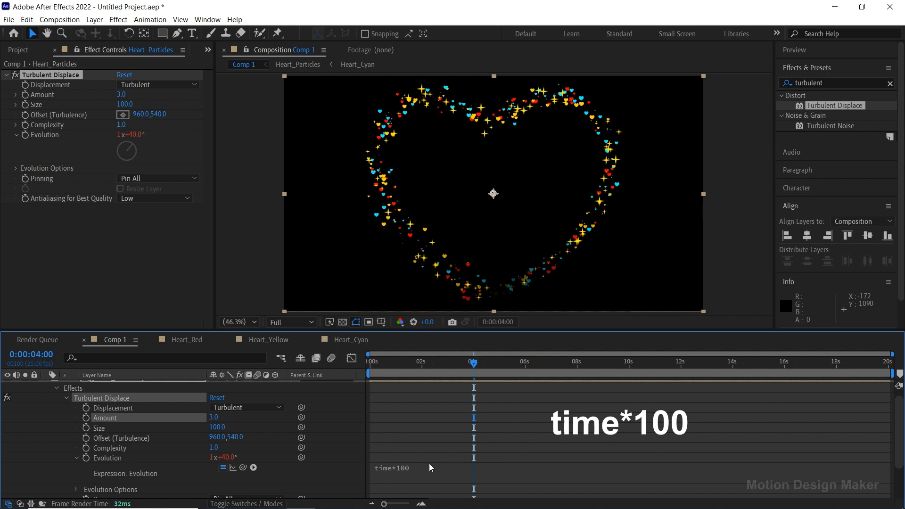
left_click_drag(101, 399, 97, 427)
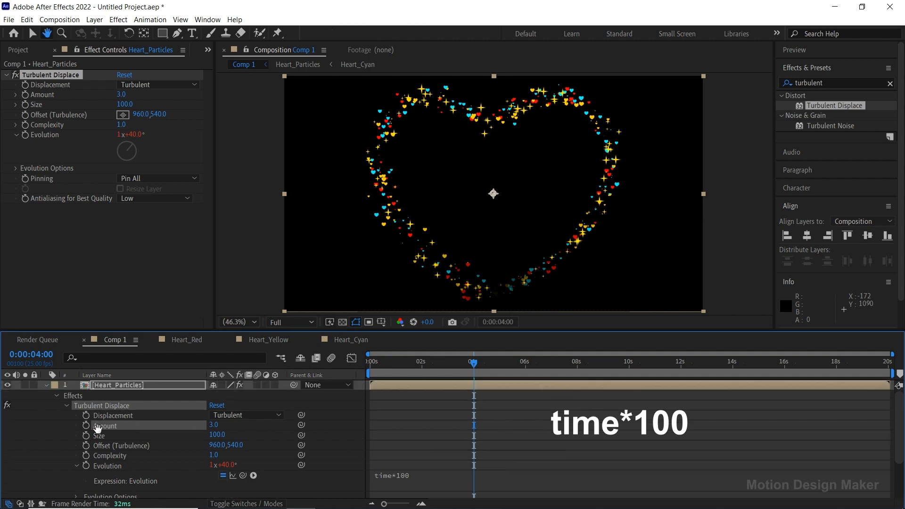
left_click(46, 384)
left_click(119, 388)
left_click(18, 78)
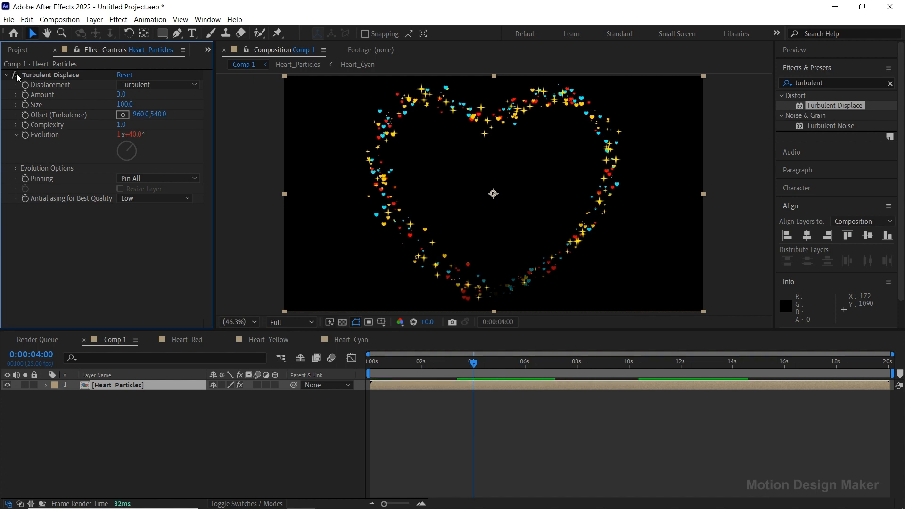
Find the Glow effect and apply it to the Heart_Particles layer.
left_click(835, 84)
type("glow")
left_click(781, 84)
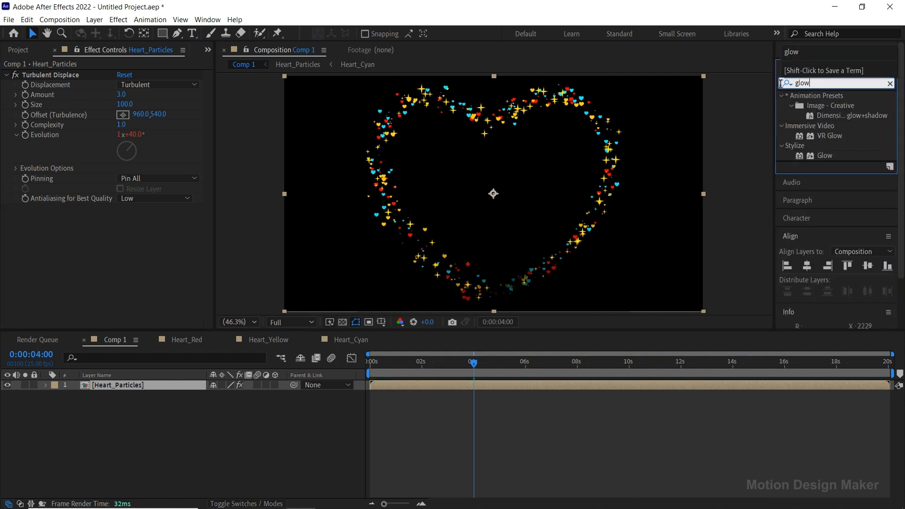
left_click(825, 155)
left_click_drag(826, 156, 504, 386)
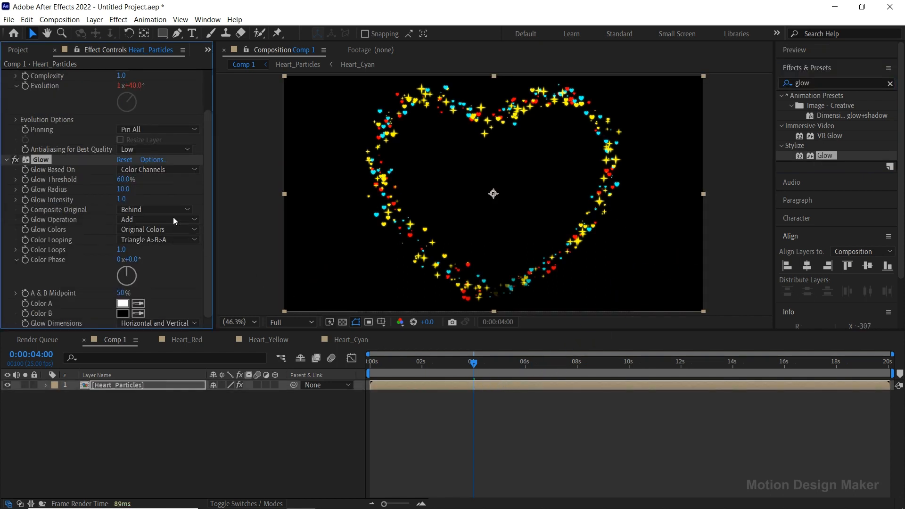
Set the Glow Threshold to 70% and the Glow Radius to 45 for the Glow effect on Heart_Particles.
left_click(125, 179)
type("70")
key("Return")
left_click(123, 189)
type("45")
key("Return")
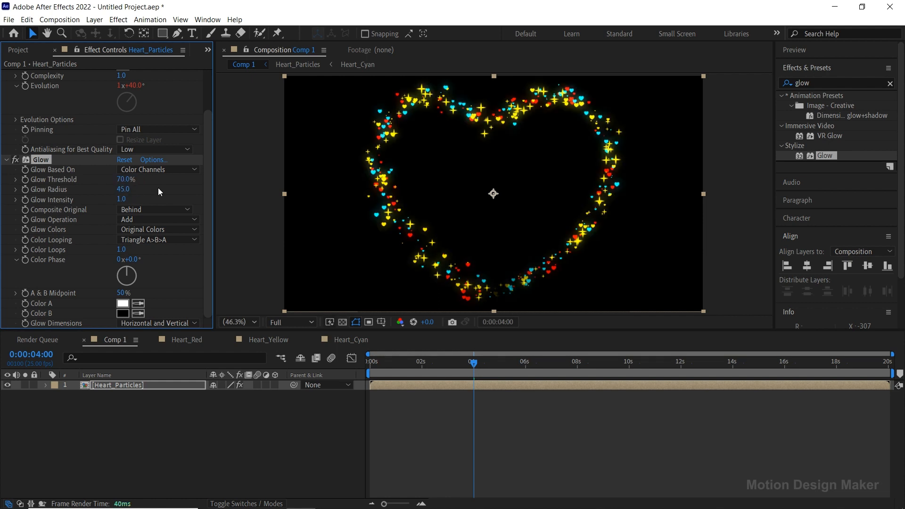
Apply a second Glow to Heart_Particles with Glow Threshold 100%, Glow Radius 400 and Glow Intensity 0.3.
left_click_drag(824, 156, 533, 386)
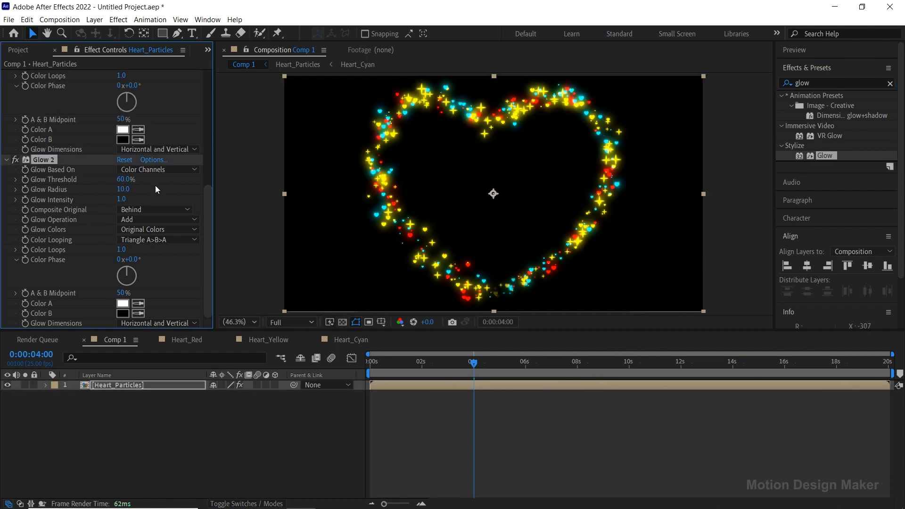
left_click(127, 179)
type("100")
key("Return")
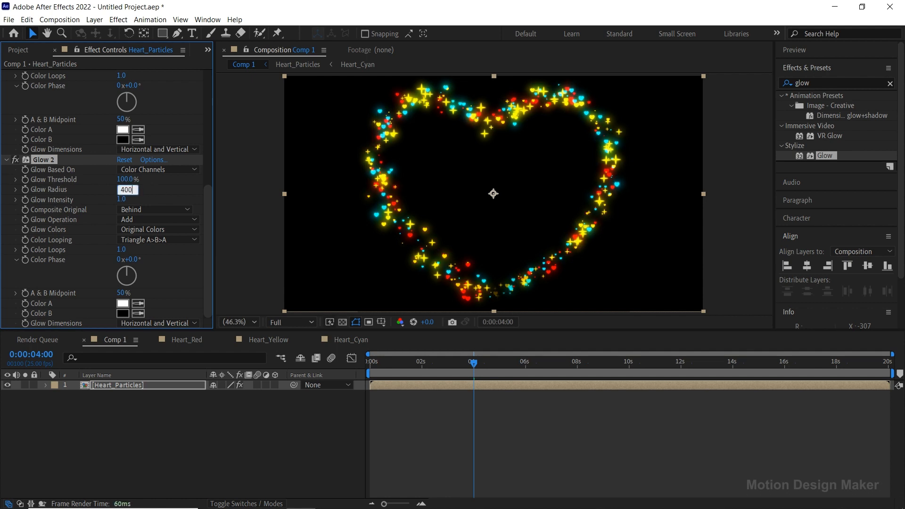
key("Return")
left_click(126, 198)
type("0")
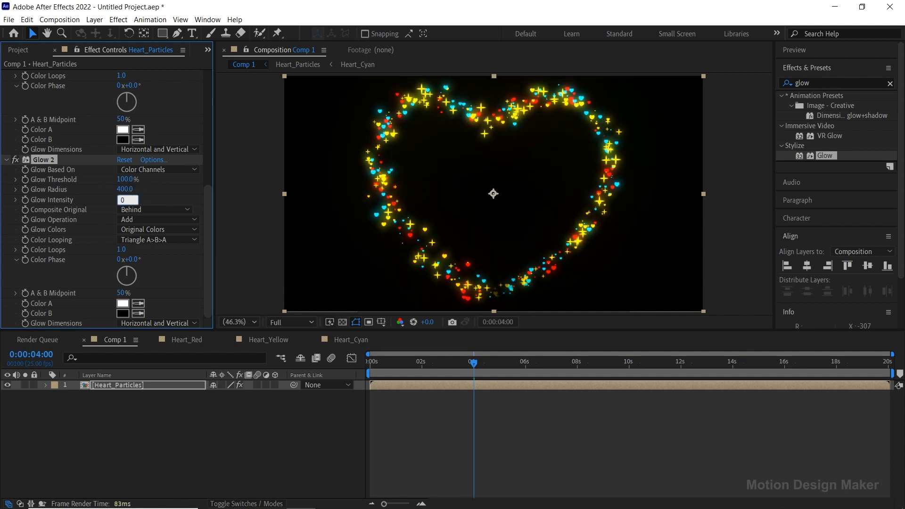
key("Return")
left_click(249, 185)
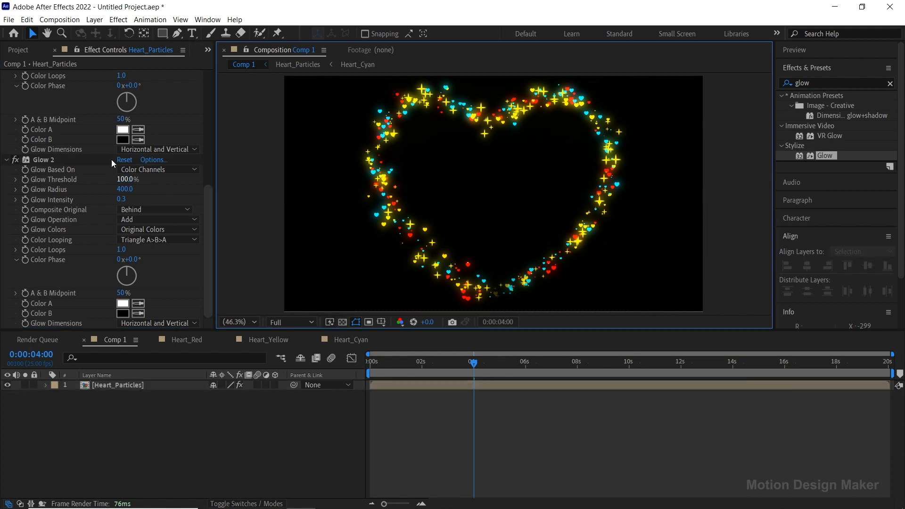
Add BG.jpg from the project to Comp 1 as the background layer below Heart_Particles.
left_click(19, 52)
left_click(53, 265)
left_click_drag(32, 239, 56, 412)
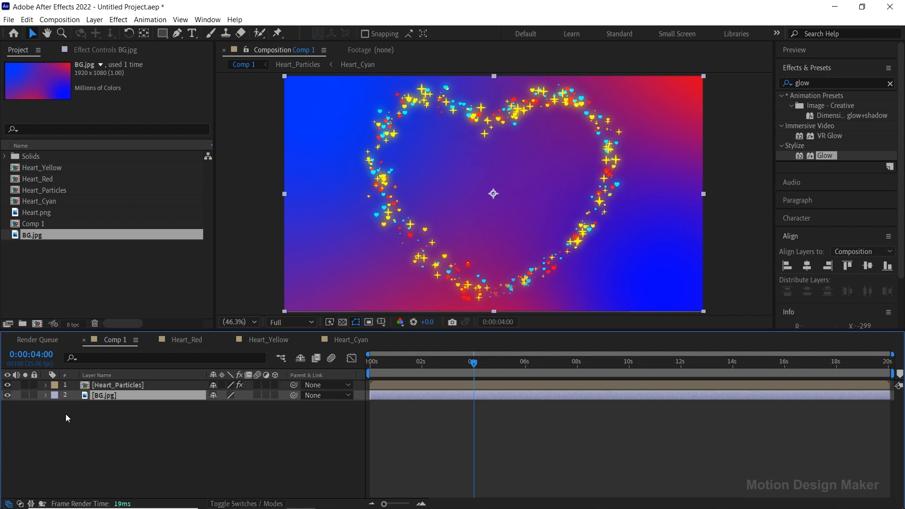
left_click_drag(521, 337, 518, 380)
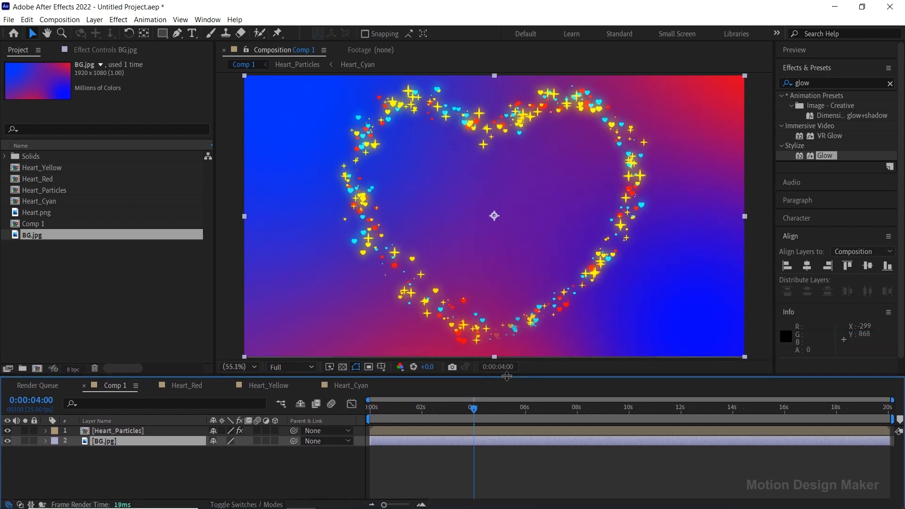
left_click(479, 494)
Set the end of the work area to about 16 seconds and preview the animation from 0:00:00:00.
left_click_drag(473, 409, 358, 411)
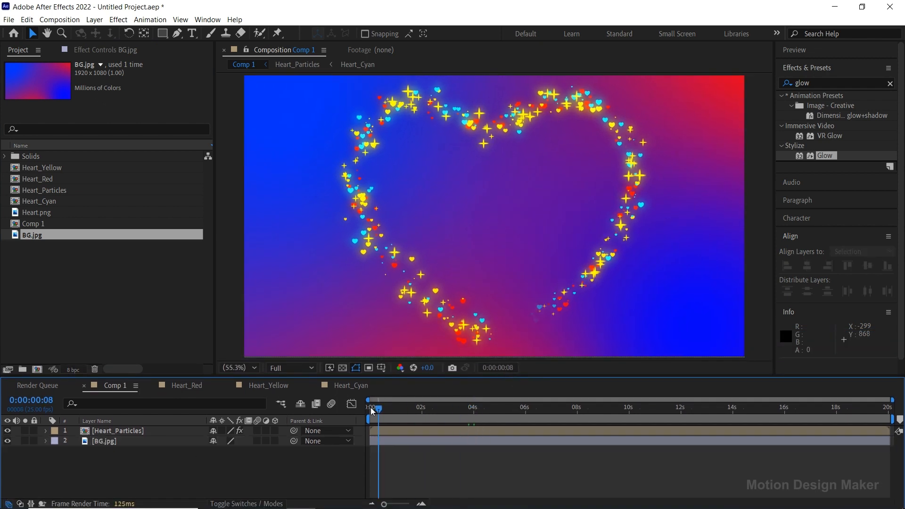
left_click_drag(470, 377, 464, 390)
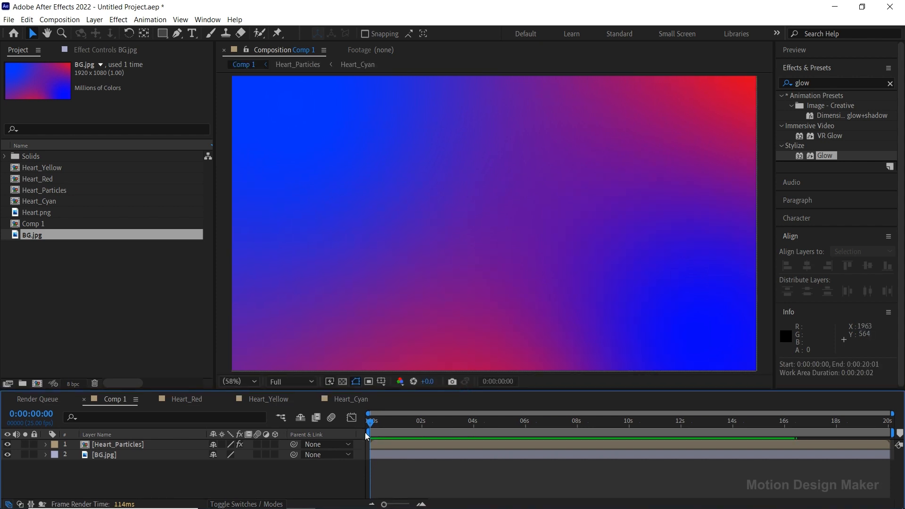
mouse_move(371, 426)
left_mouse_down()
mouse_move(495, 448)
mouse_move(787, 445)
mouse_move(572, 427)
mouse_move(371, 428)
left_mouse_up()
key("n")
key("space")
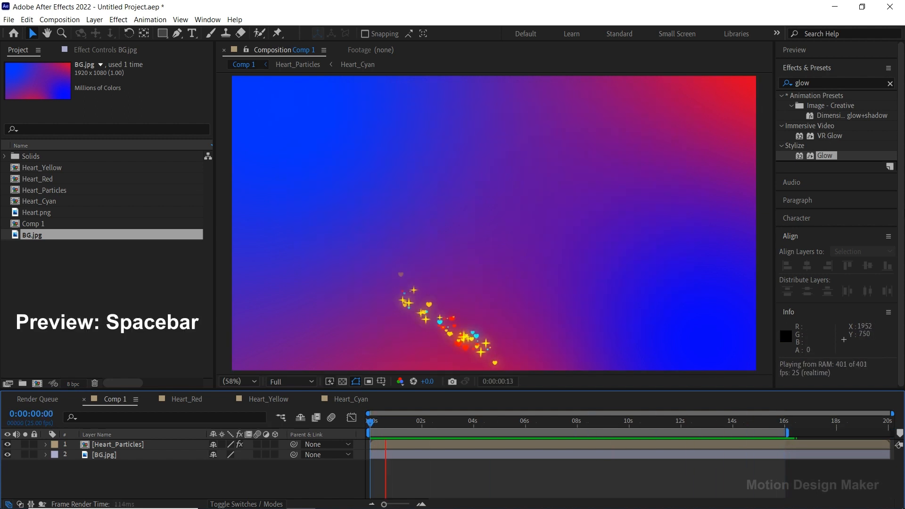